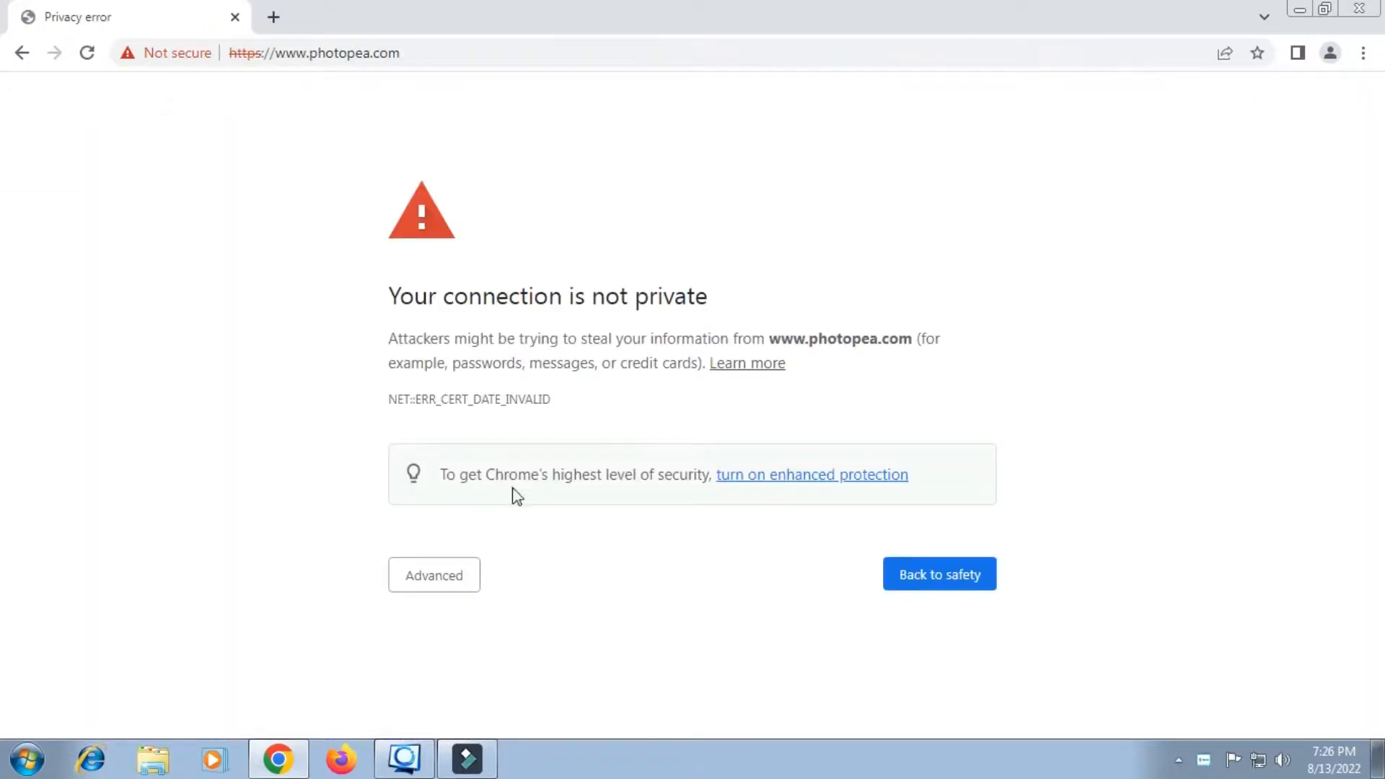
pyautogui.click(464, 570)
pyautogui.scroll(-1, 508, 548)
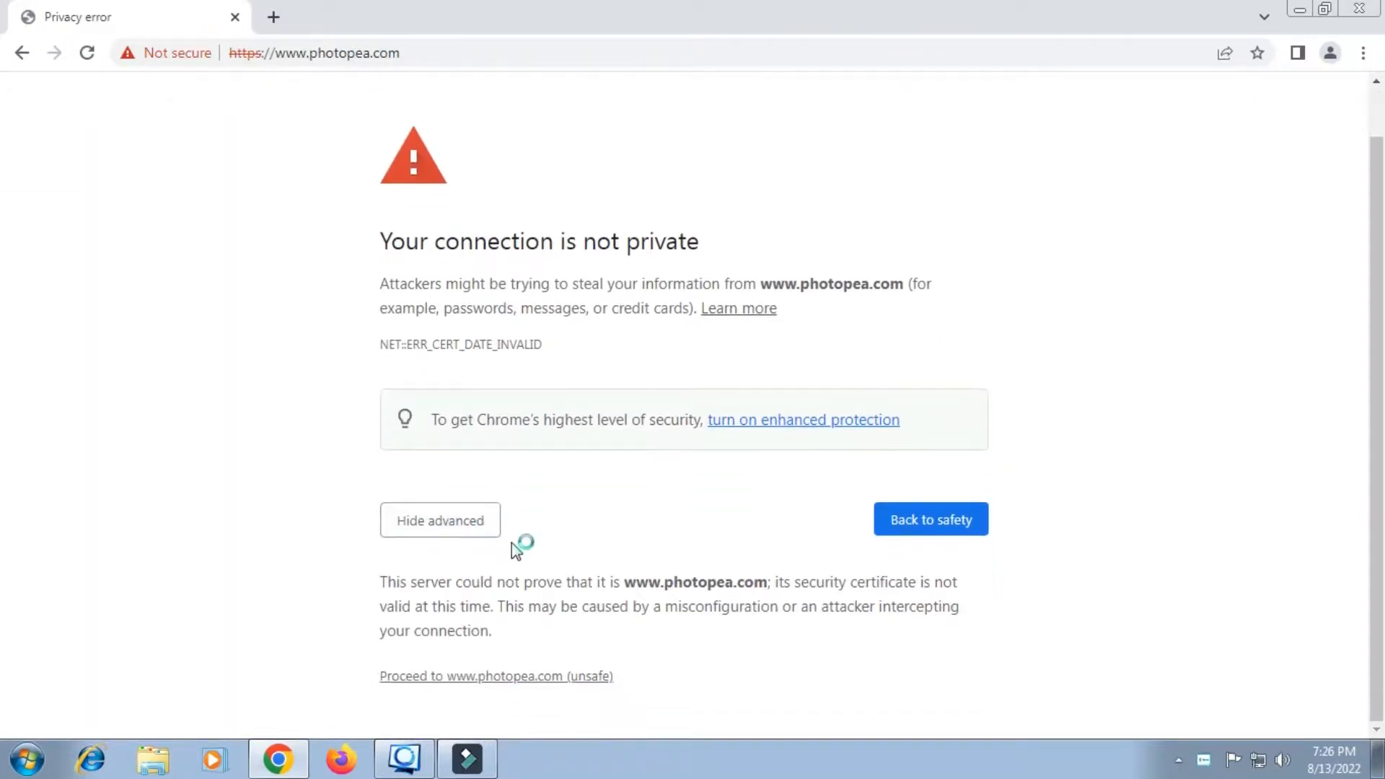
pyautogui.click(575, 678)
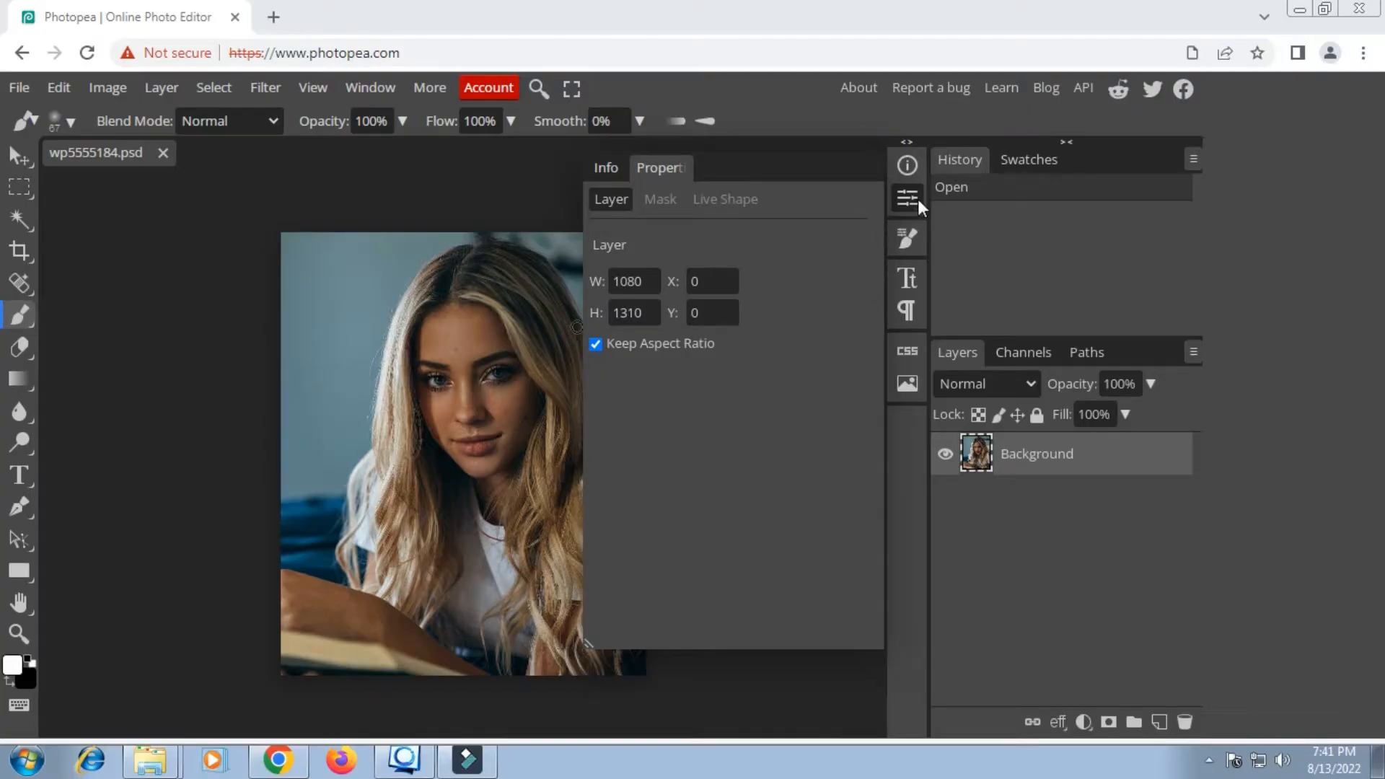
# - Add a Curves adjustment layer above the portrait and raise the RGB midtones from input 104 to output 177
pyautogui.click(917, 199)
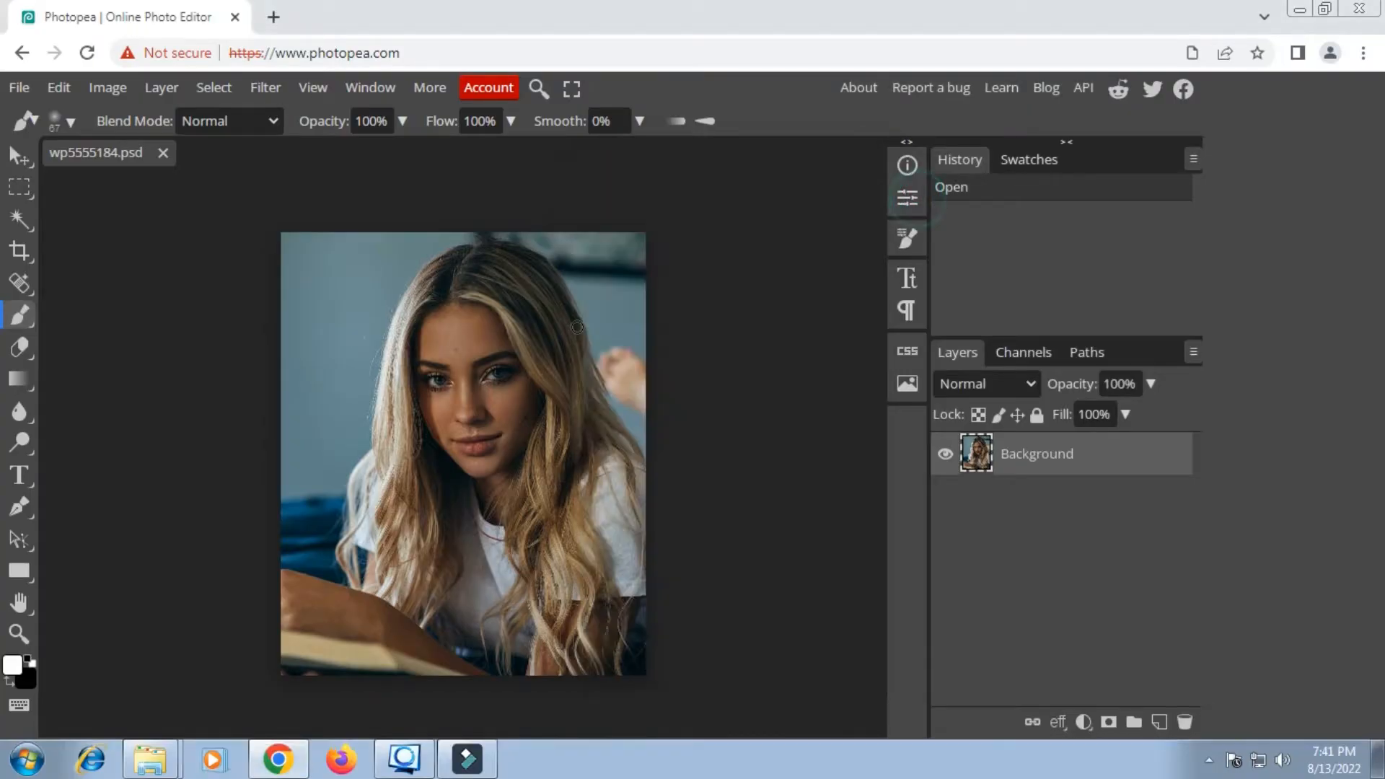
pyautogui.scroll(3, 530, 411)
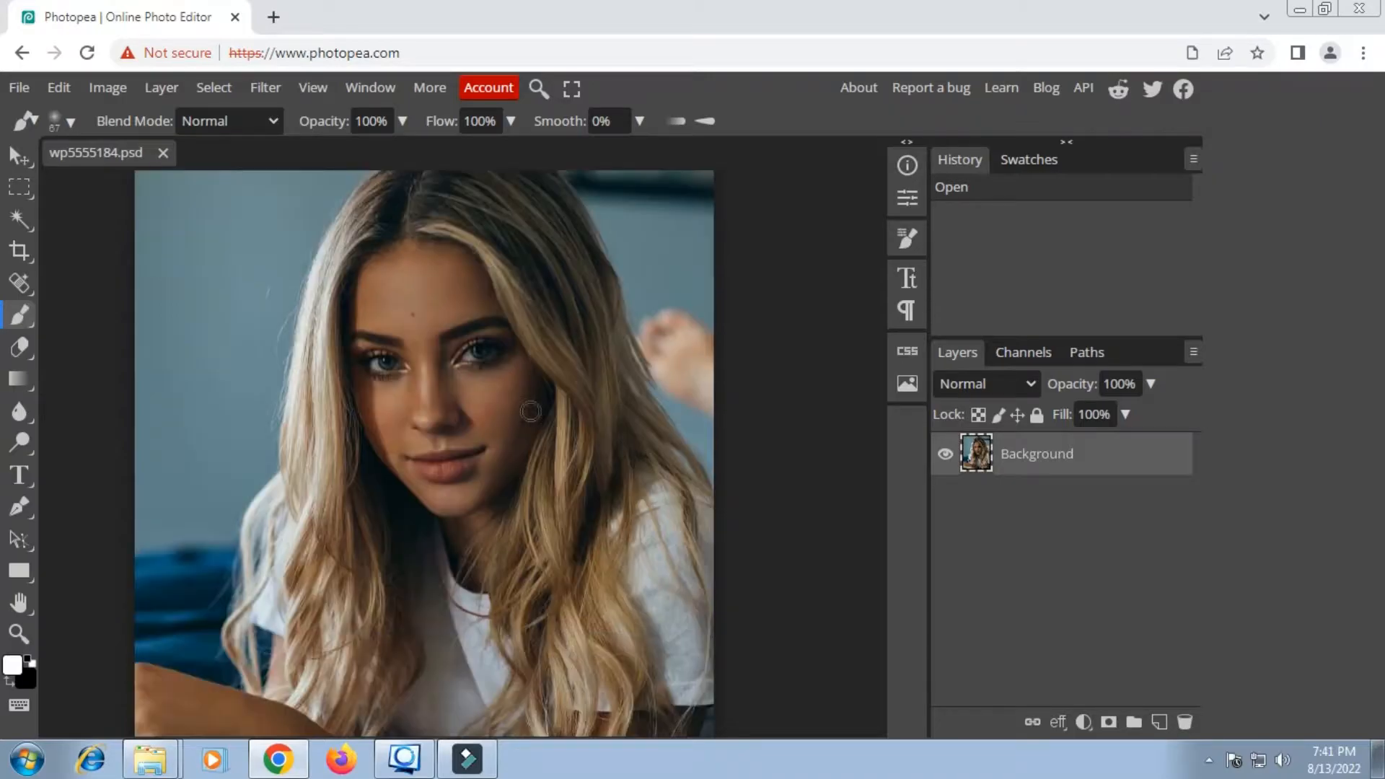
pyautogui.click(1084, 722)
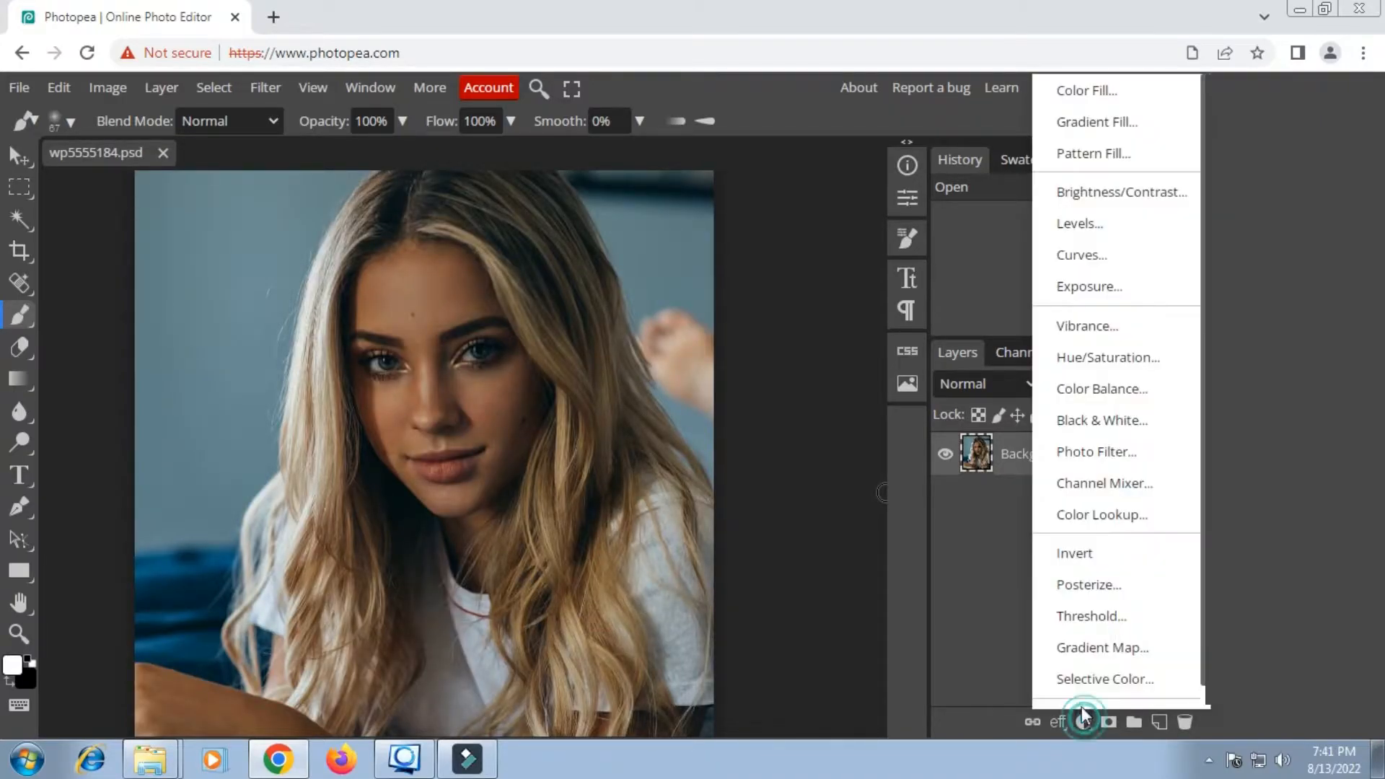
pyautogui.click(1080, 256)
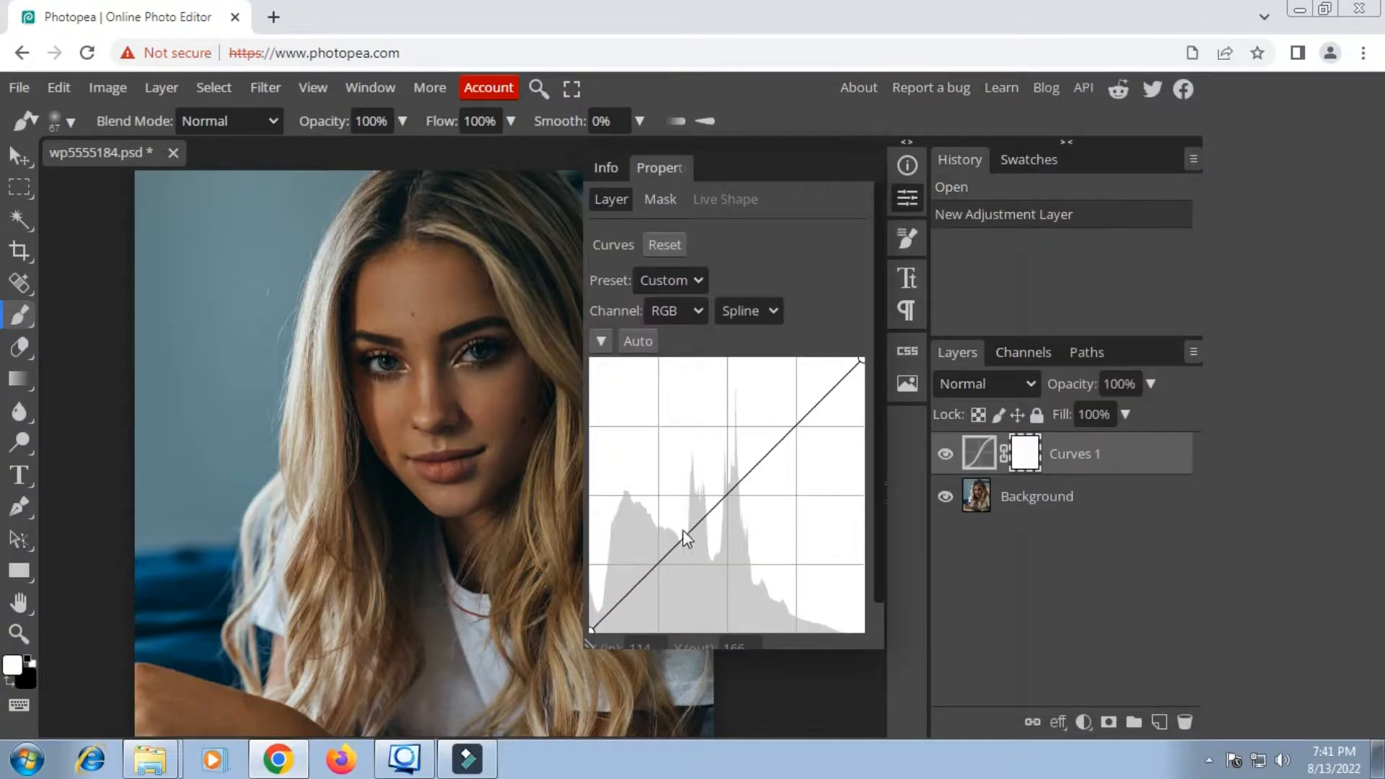
pyautogui.moveTo(729, 498); pyautogui.dragTo(701, 445)
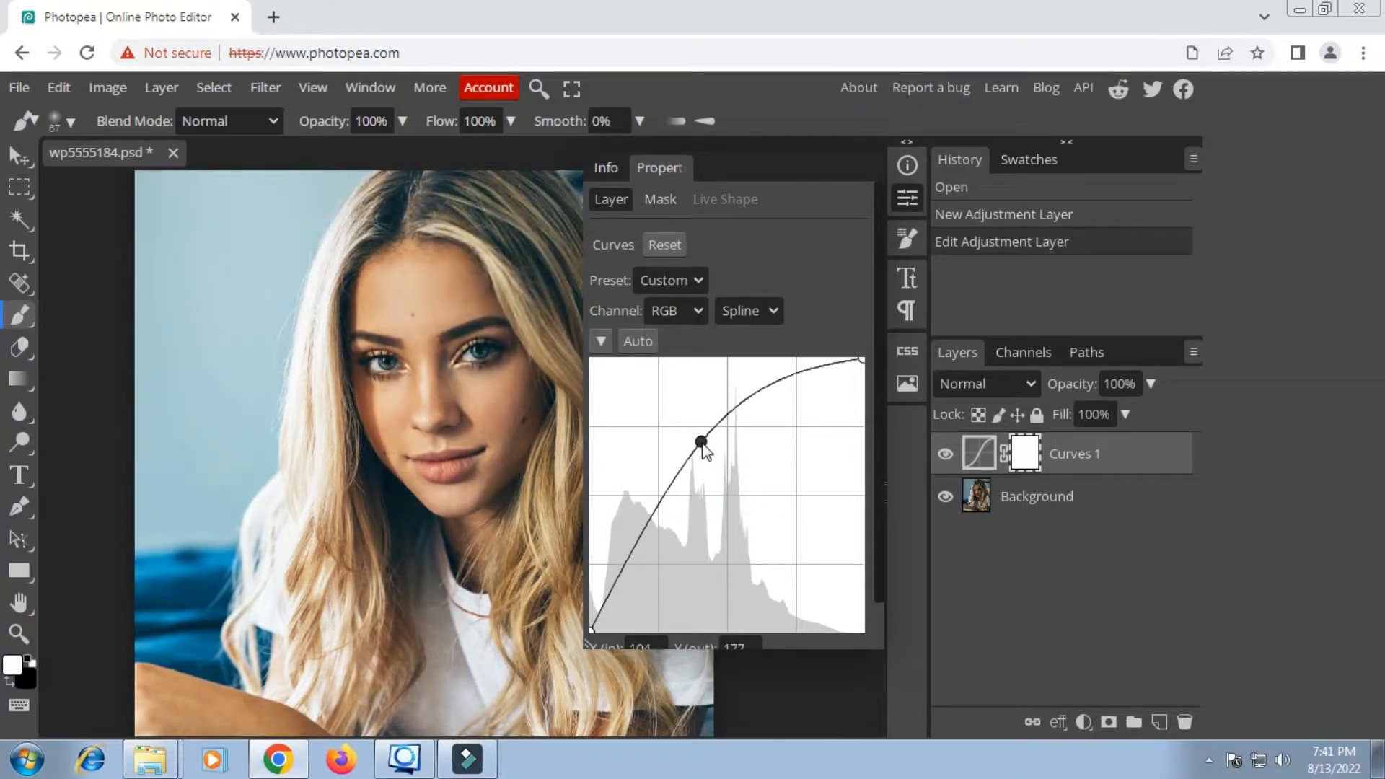
# - Invert the Curves layer's raster mask to black and get the Brush tool ready with white as the foreground colour
pyautogui.click(1027, 456)
pyautogui.click(661, 199)
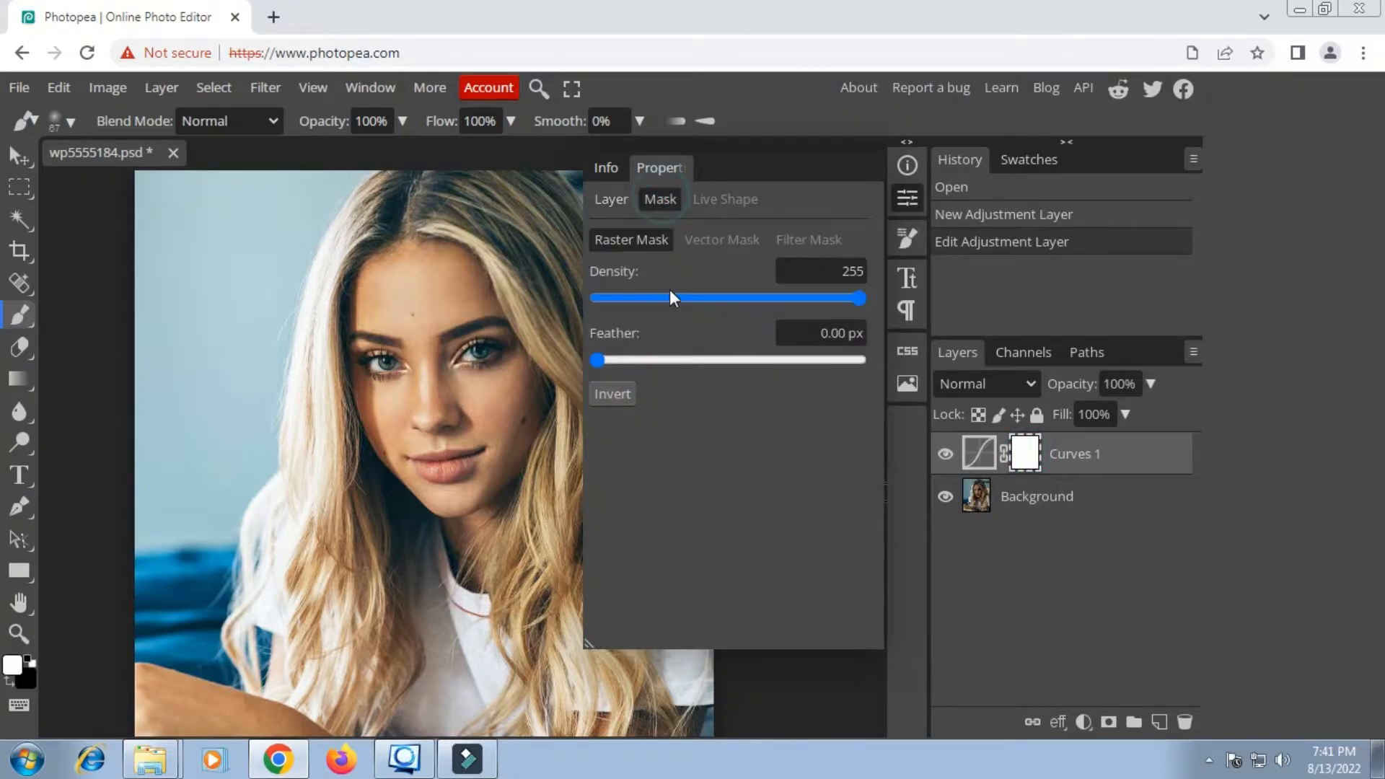
pyautogui.click(620, 397)
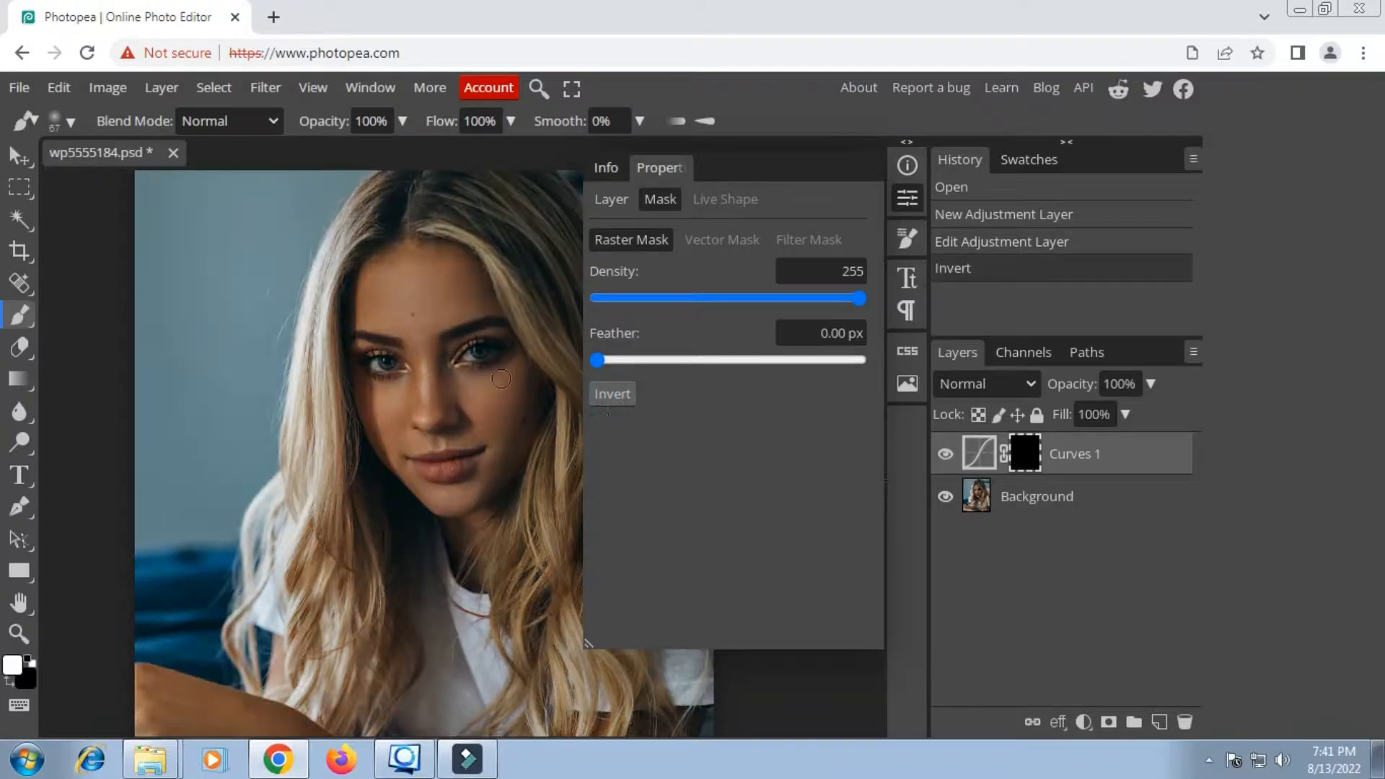
pyautogui.click(42, 314)
pyautogui.click(13, 665)
pyautogui.click(592, 284)
pyautogui.click(902, 206)
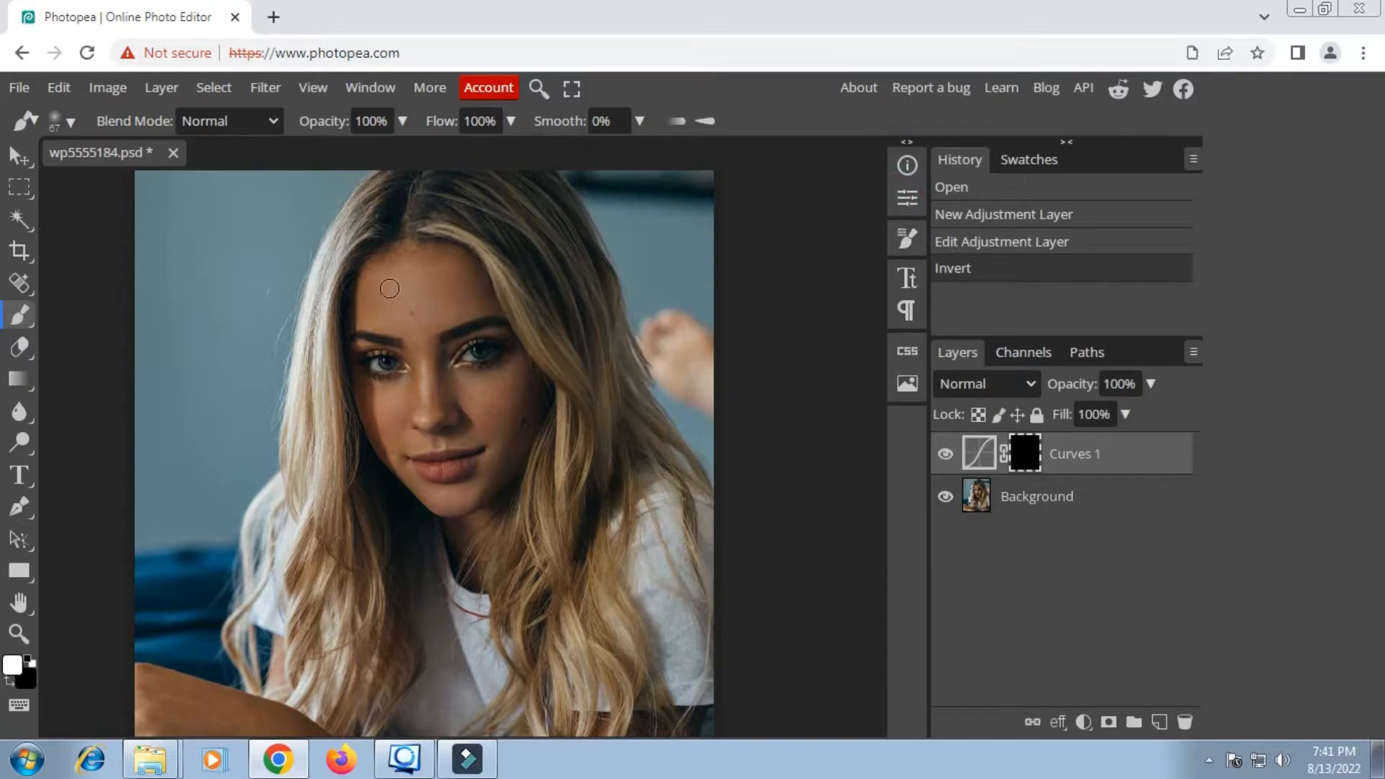
# - Paint white on the Curves mask over the forehead, cheeks, nose, upper lip, chin and neck to brighten them
pyautogui.click(390, 286)
pyautogui.moveTo(405, 299)
pyautogui.mouseDown()
pyautogui.moveTo(428, 283)
pyautogui.moveTo(459, 283)
pyautogui.mouseUp()
pyautogui.moveTo(389, 399); pyautogui.dragTo(397, 436)
pyautogui.moveTo(478, 387)
pyautogui.mouseDown()
pyautogui.moveTo(514, 390)
pyautogui.moveTo(503, 417)
pyautogui.moveTo(476, 395)
pyautogui.moveTo(427, 390)
pyautogui.moveTo(423, 414)
pyautogui.mouseUp()
pyautogui.moveTo(443, 495); pyautogui.dragTo(451, 497)
pyautogui.click(468, 498)
pyautogui.click(442, 439)
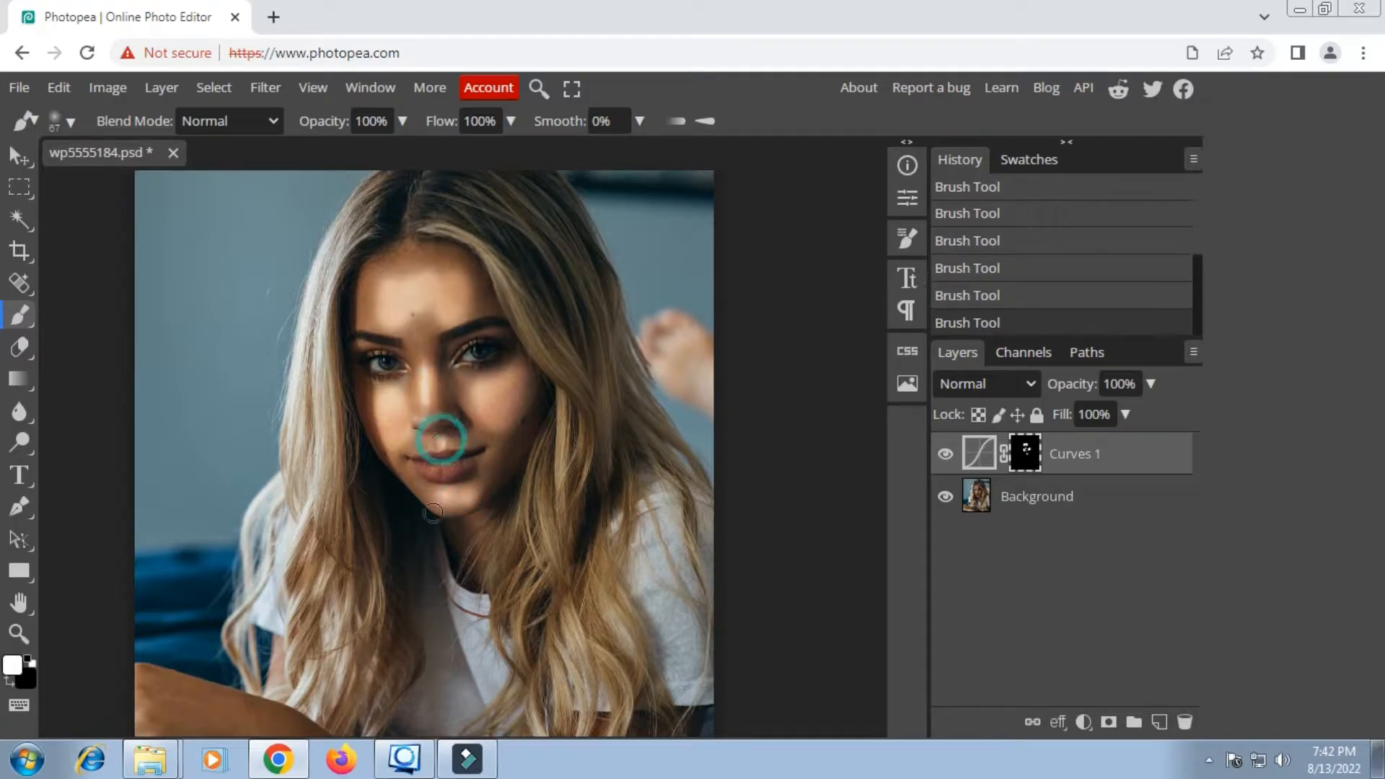
pyautogui.click(478, 526)
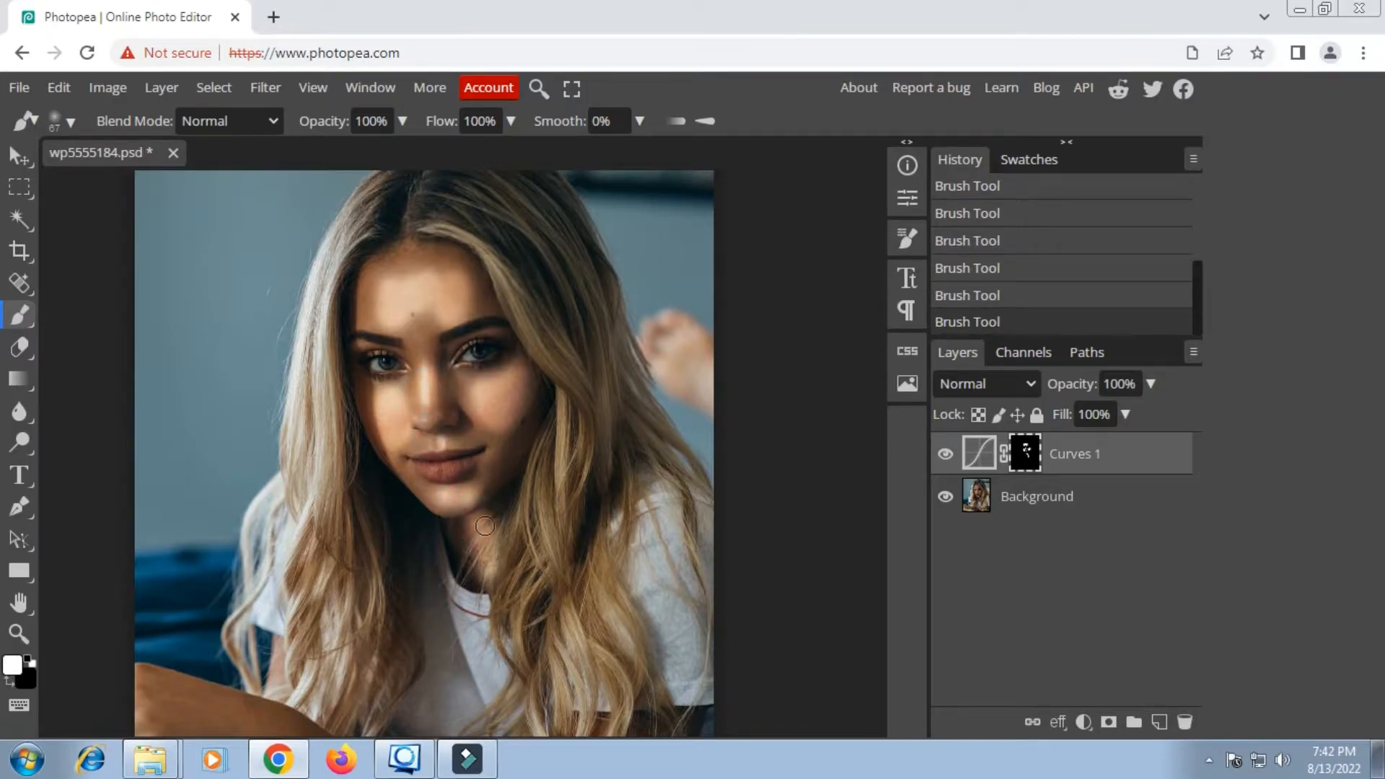
# - Paint white on the Curves mask along the forearm and just above both eyes
pyautogui.scroll(-3, 375, 546)
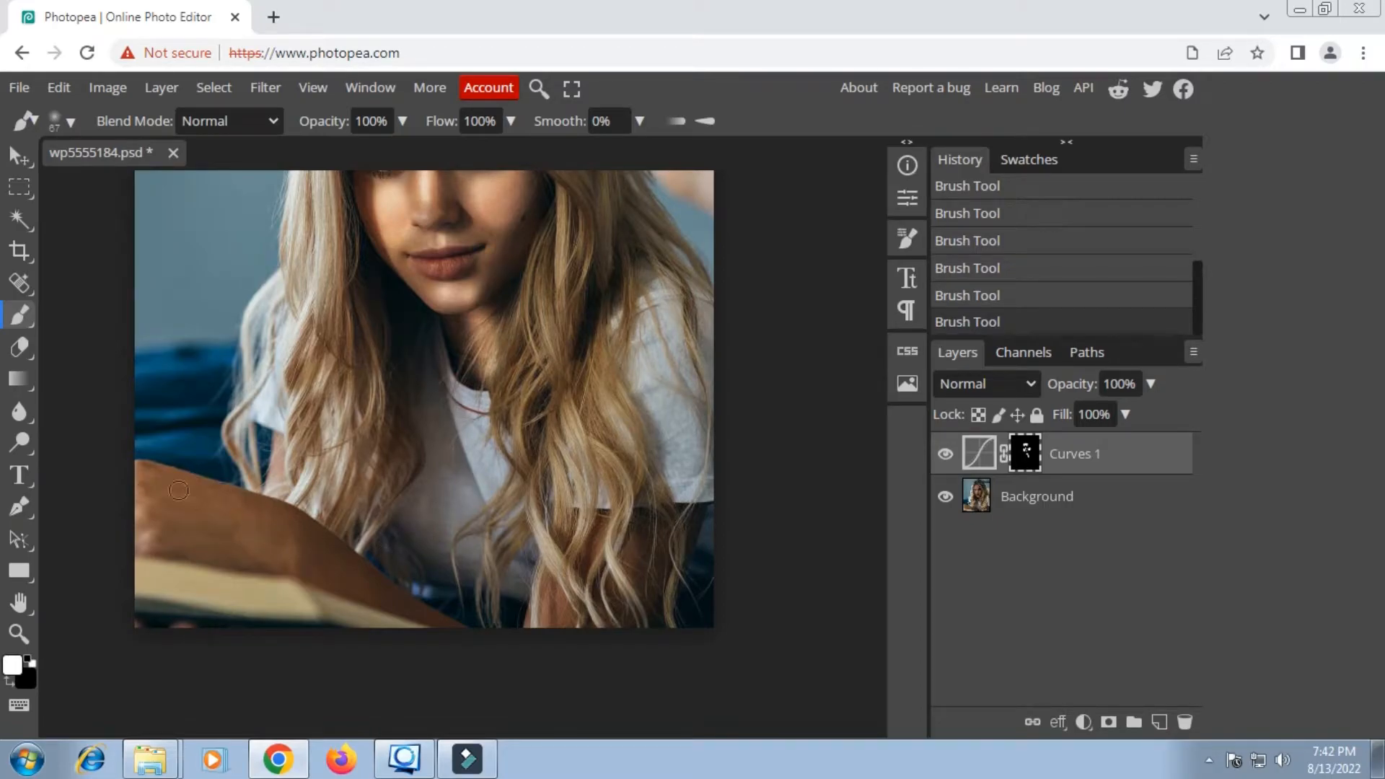
pyautogui.moveTo(164, 489)
pyautogui.mouseDown()
pyautogui.moveTo(205, 506)
pyautogui.moveTo(222, 536)
pyautogui.moveTo(257, 530)
pyautogui.moveTo(413, 615)
pyautogui.mouseUp()
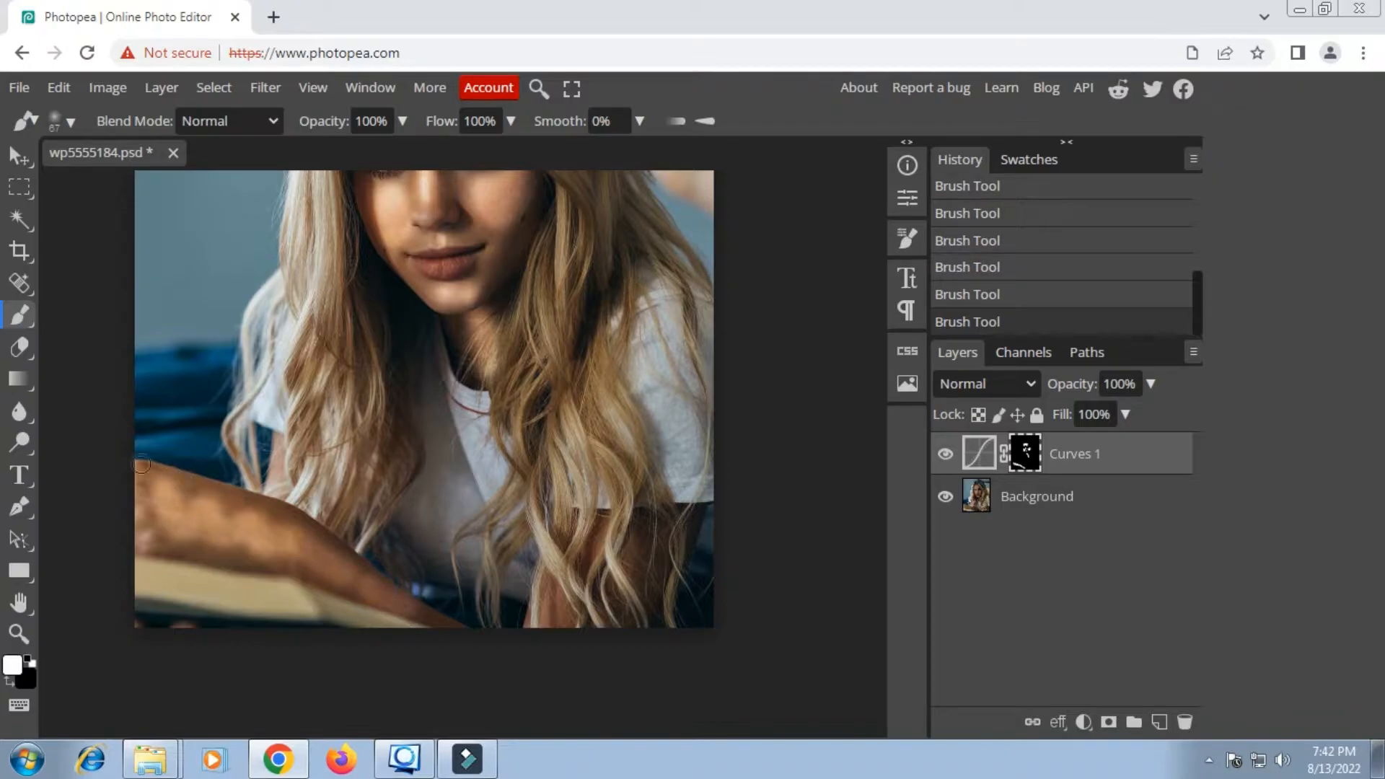
pyautogui.scroll(3, 431, 385)
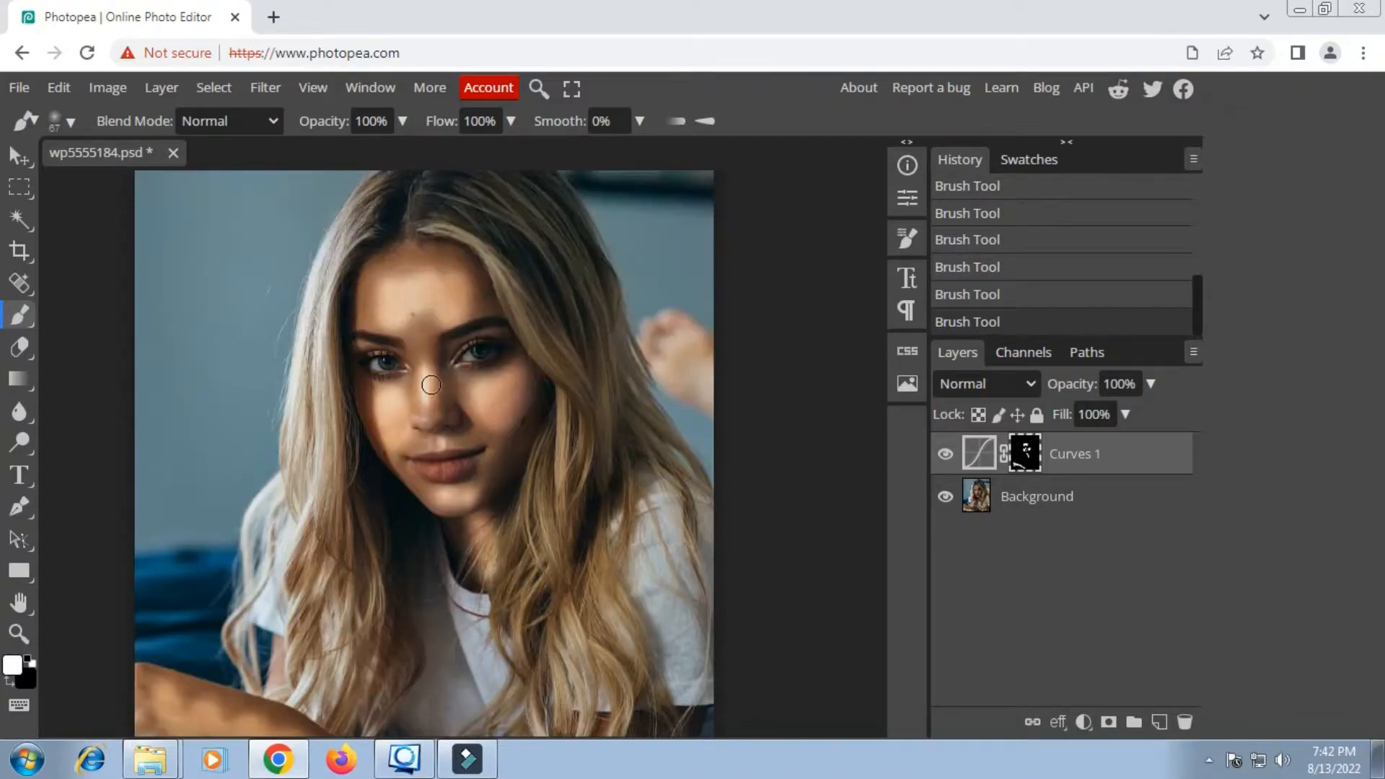
pyautogui.click(371, 346)
pyautogui.click(487, 329)
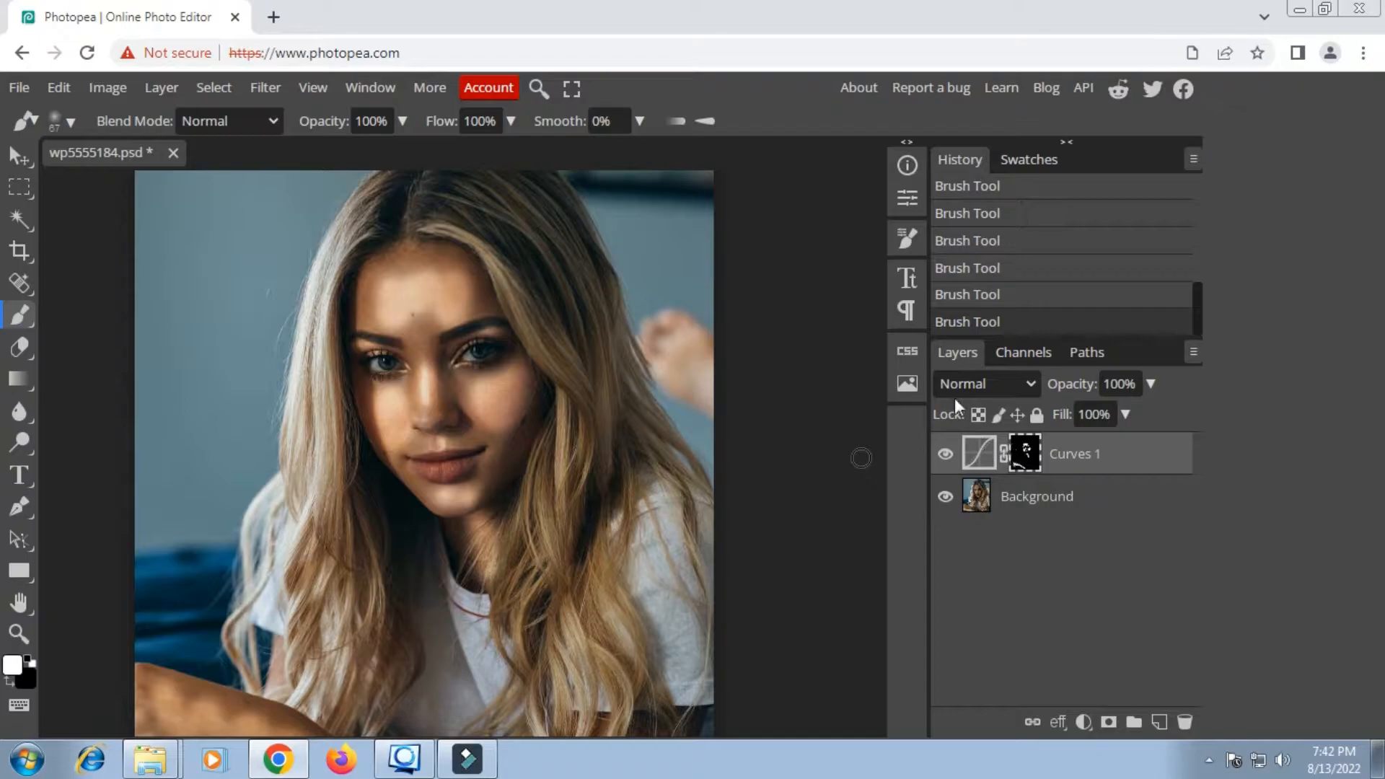
# - Feather the Curves layer's mask by about 36 px to soften the painted highlights
pyautogui.click(908, 199)
pyautogui.moveTo(599, 358); pyautogui.dragTo(697, 365)
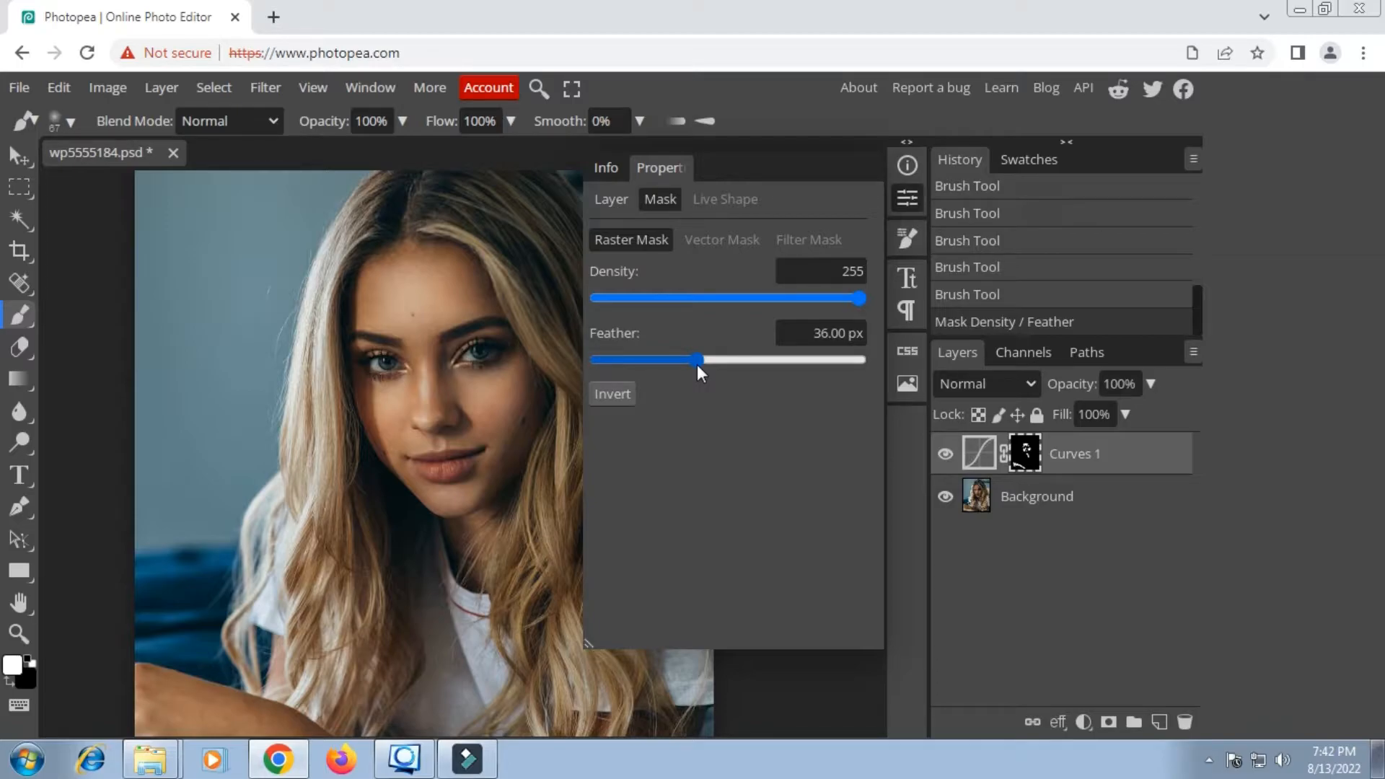
pyautogui.moveTo(697, 365); pyautogui.dragTo(693, 365)
pyautogui.click(907, 198)
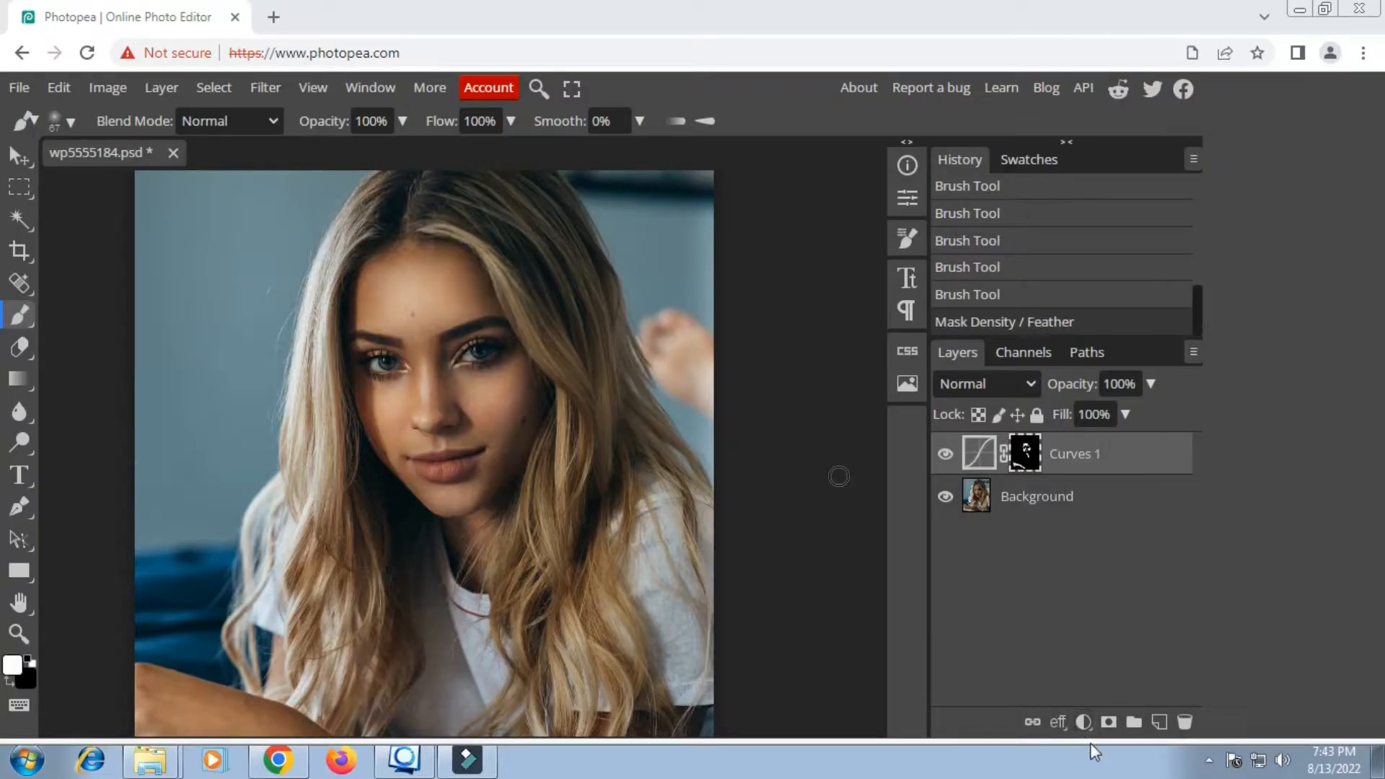
# - Add a Gradient Map adjustment layer and place an extra black colour stop at 52% in its black-to-white gradient
pyautogui.click(1084, 722)
pyautogui.scroll(-1, 1101, 657)
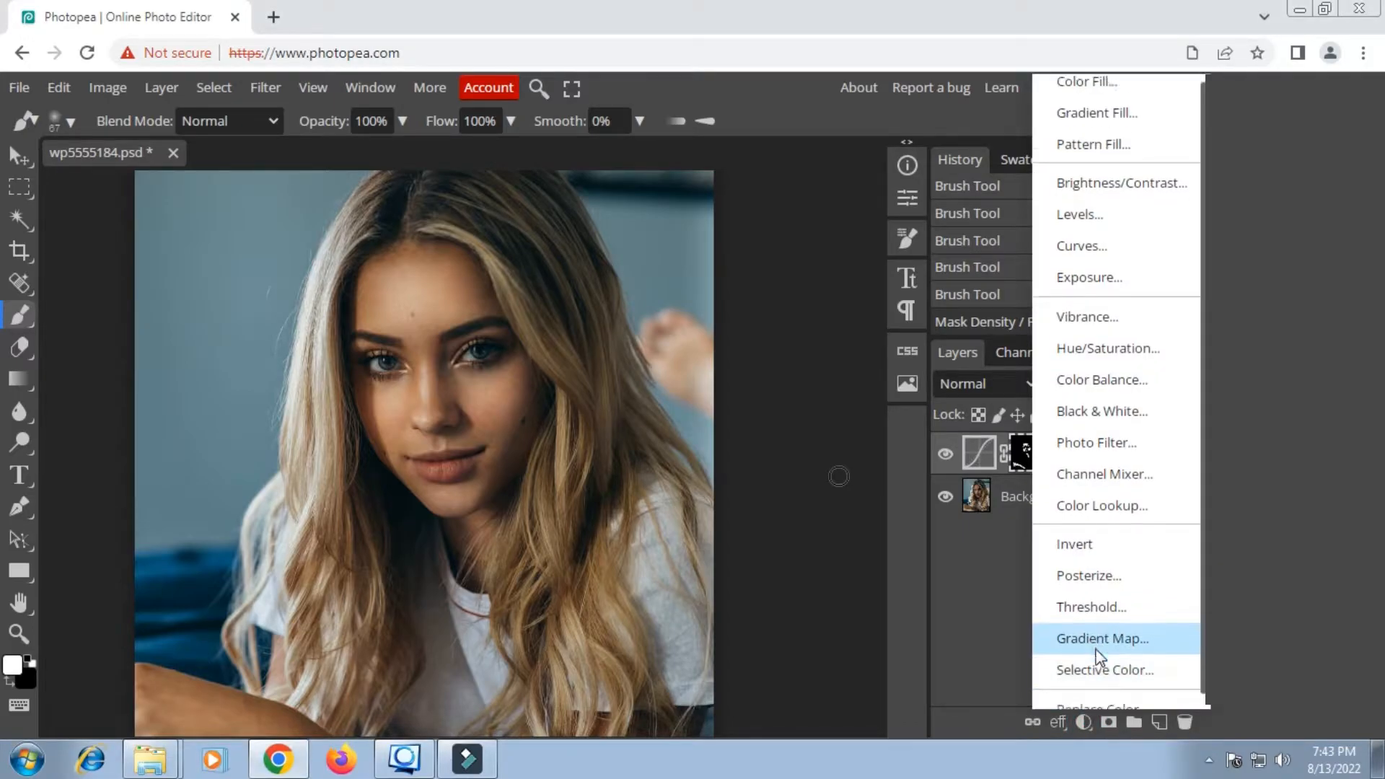
pyautogui.click(1104, 622)
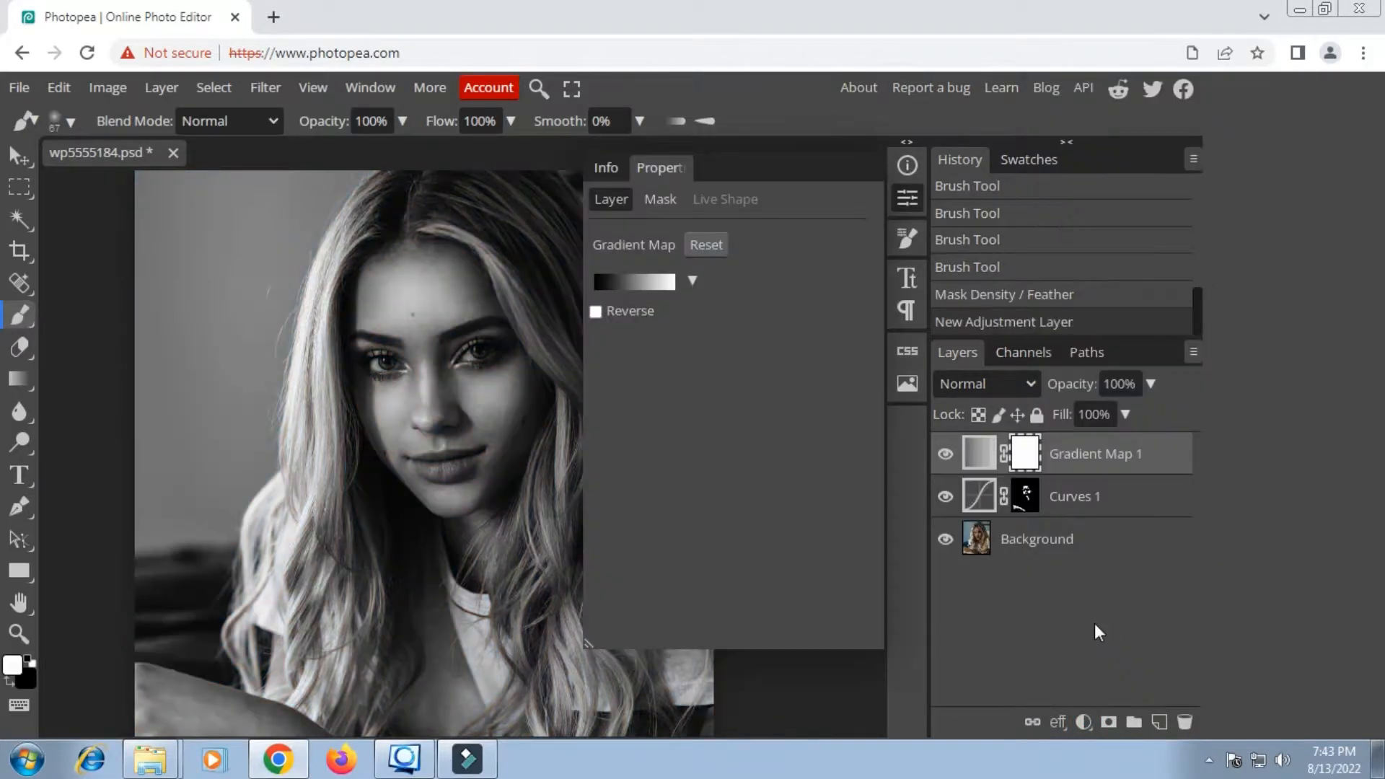
pyautogui.click(655, 281)
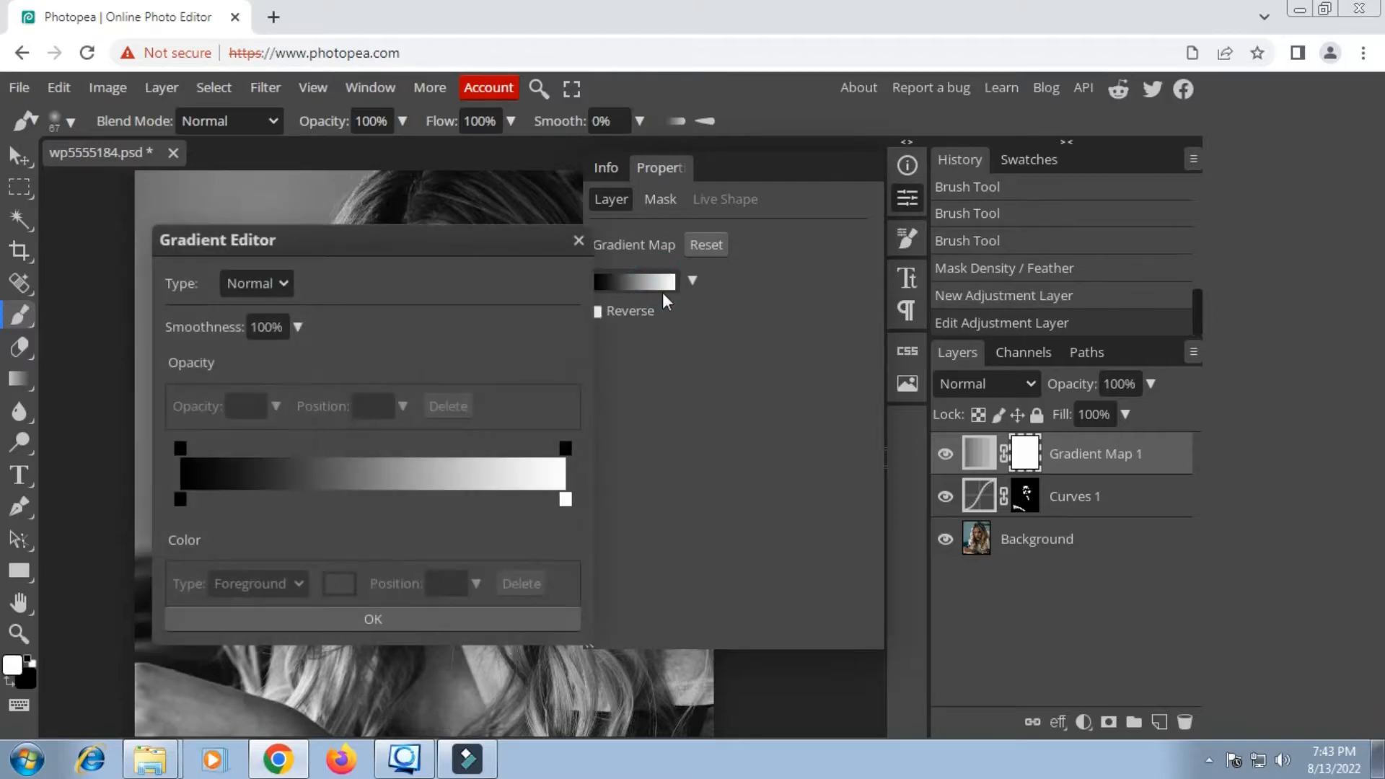
pyautogui.moveTo(387, 241); pyautogui.dragTo(846, 266)
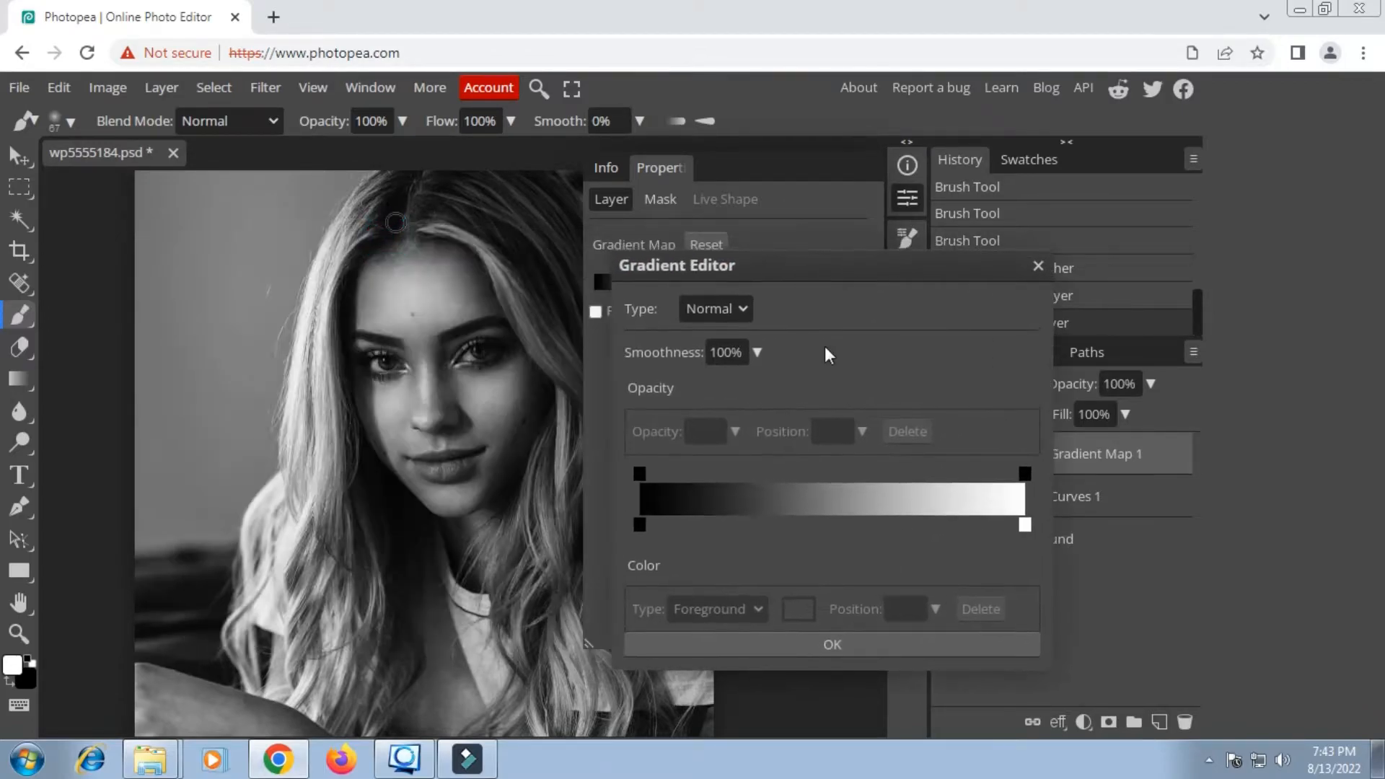
pyautogui.moveTo(636, 525); pyautogui.dragTo(838, 537)
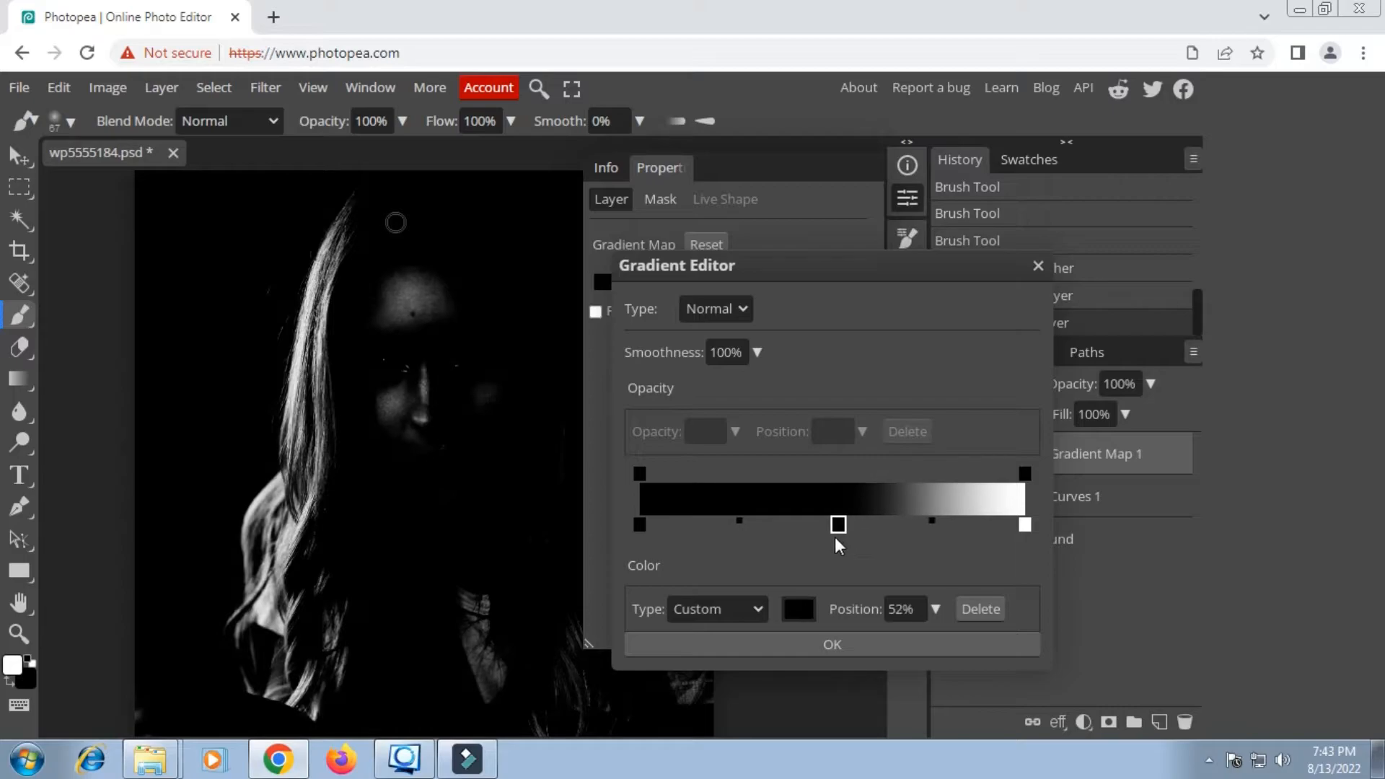
pyautogui.click(823, 646)
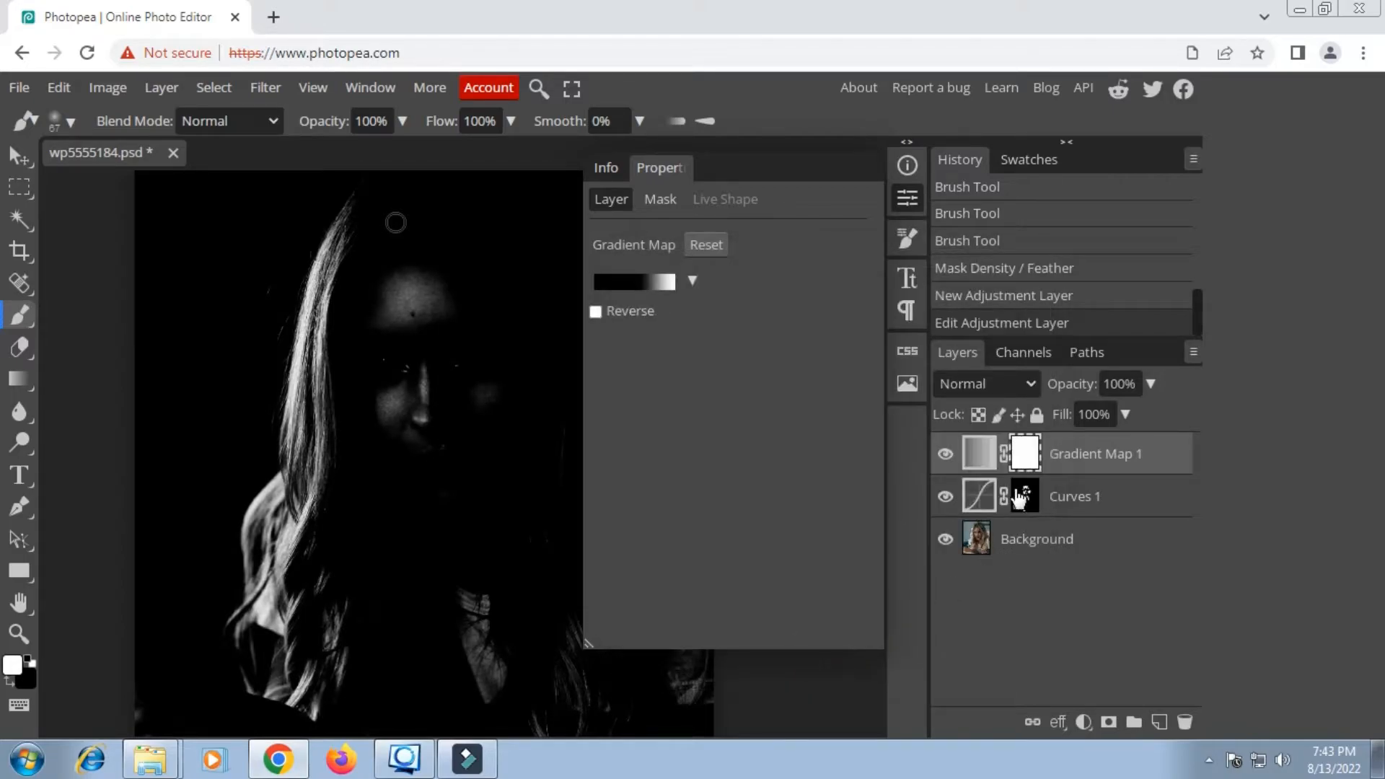
# - Set the Gradient Map layer's blend mode to Screen and compare the face with the layer hidden and shown
pyautogui.click(1024, 382)
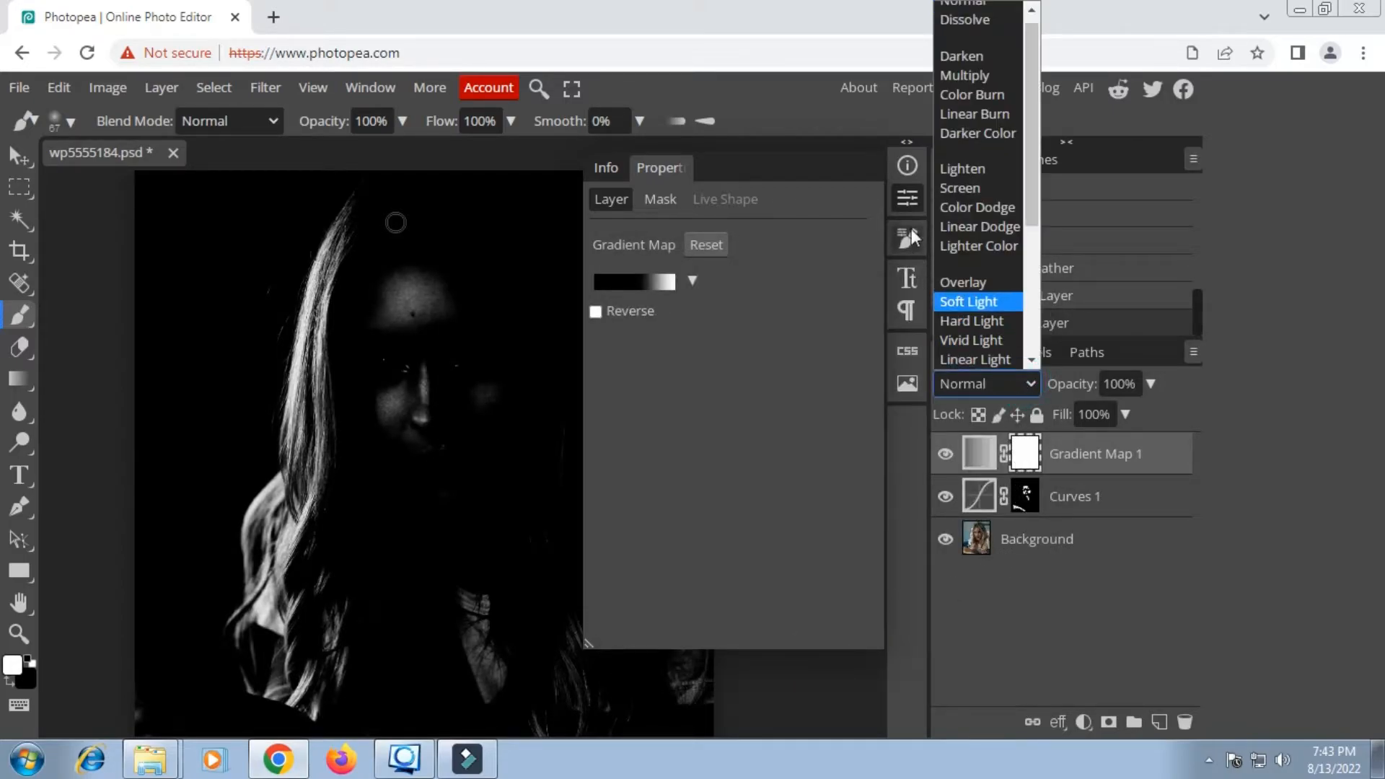
pyautogui.click(957, 187)
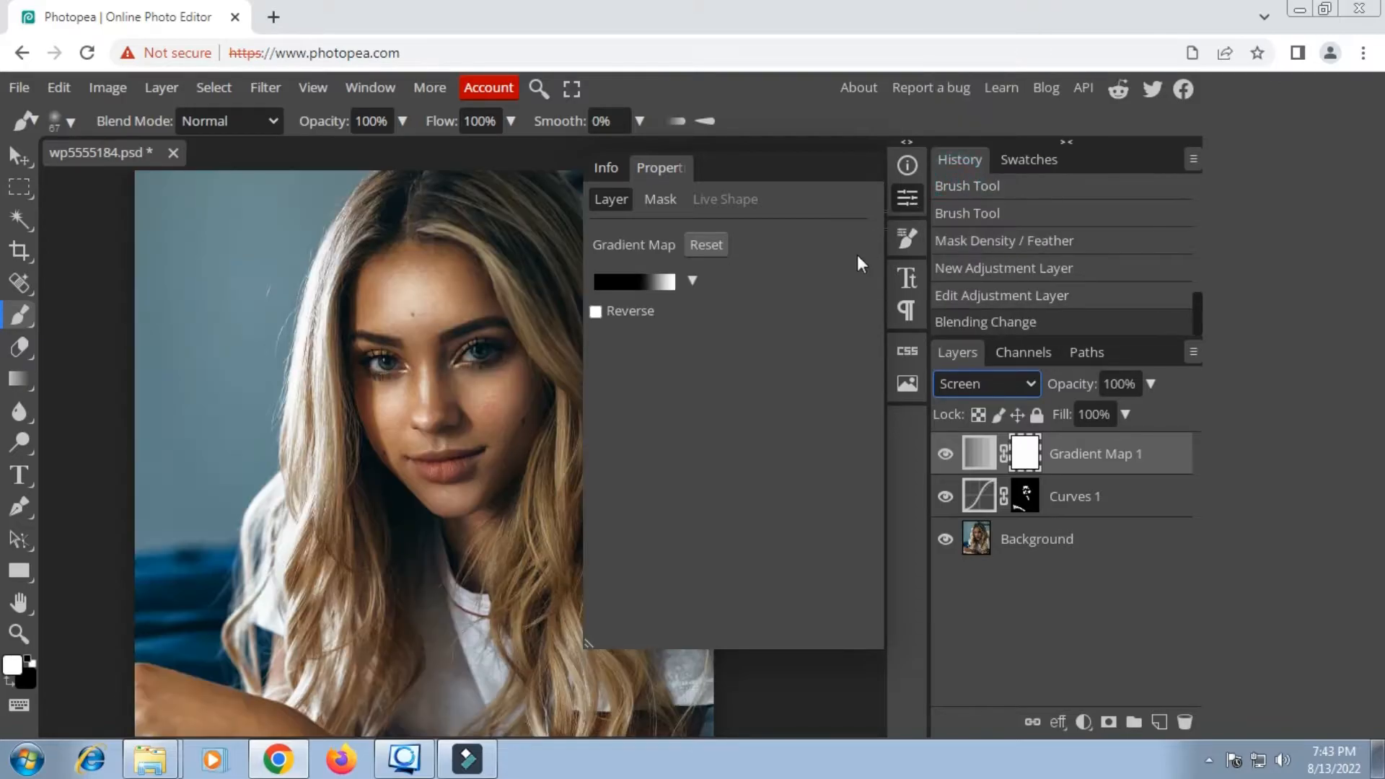
pyautogui.click(946, 455)
pyautogui.click(945, 454)
pyautogui.scroll(5, 439, 396)
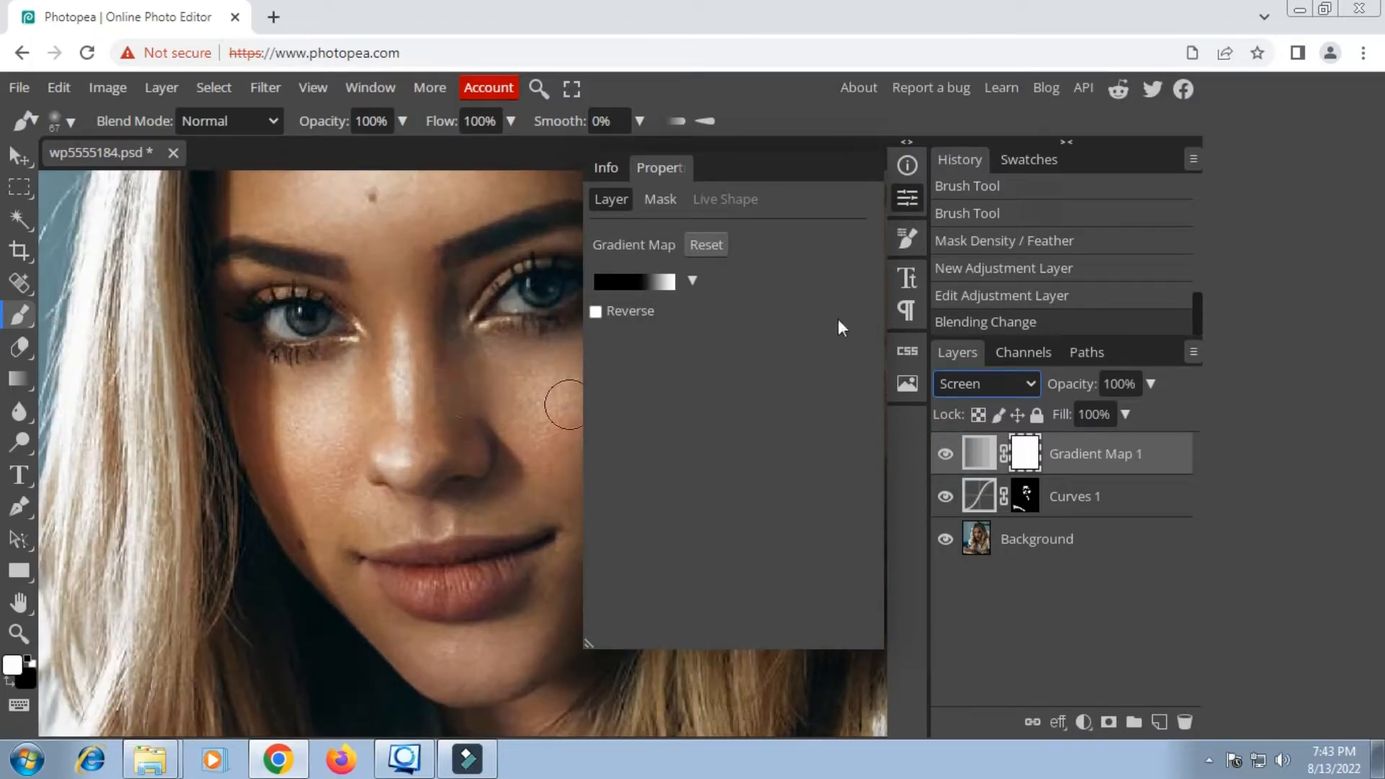
pyautogui.click(907, 198)
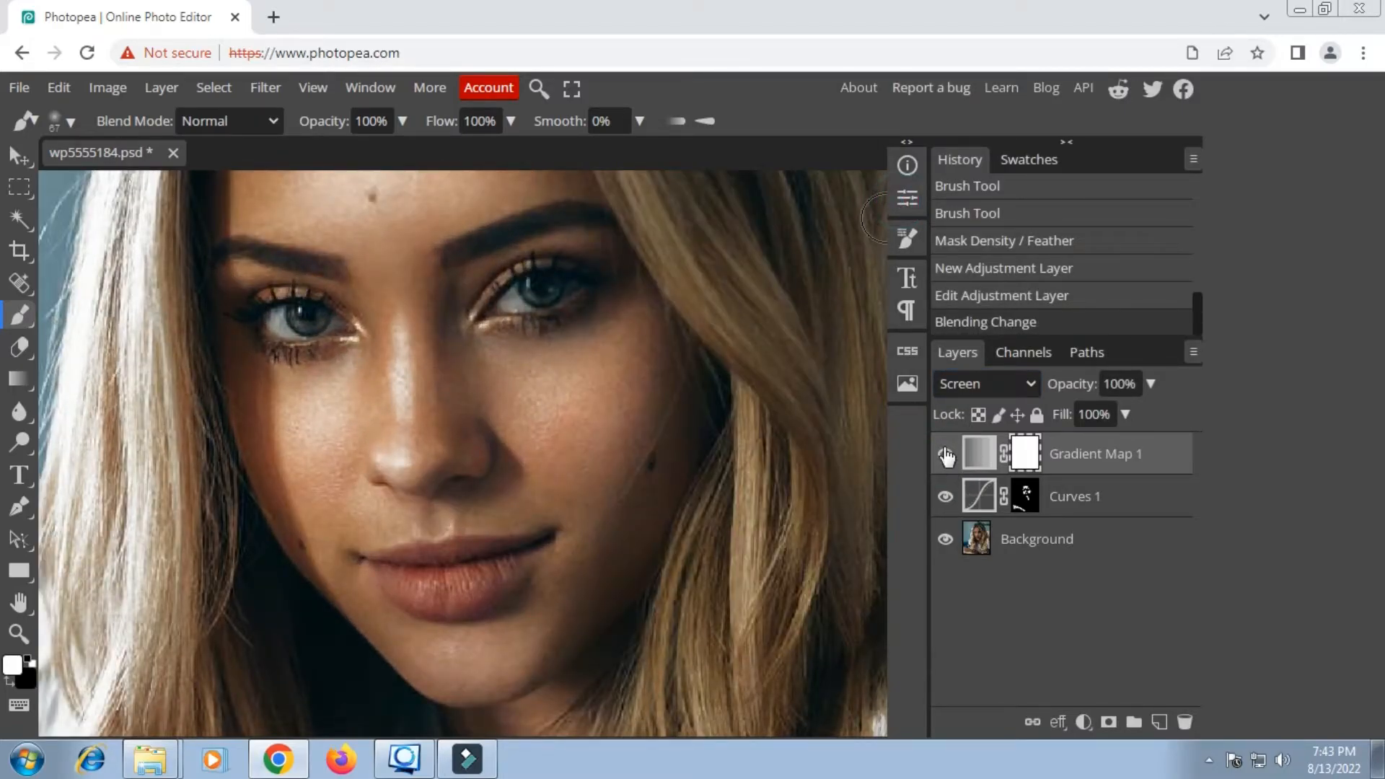
pyautogui.click(946, 455)
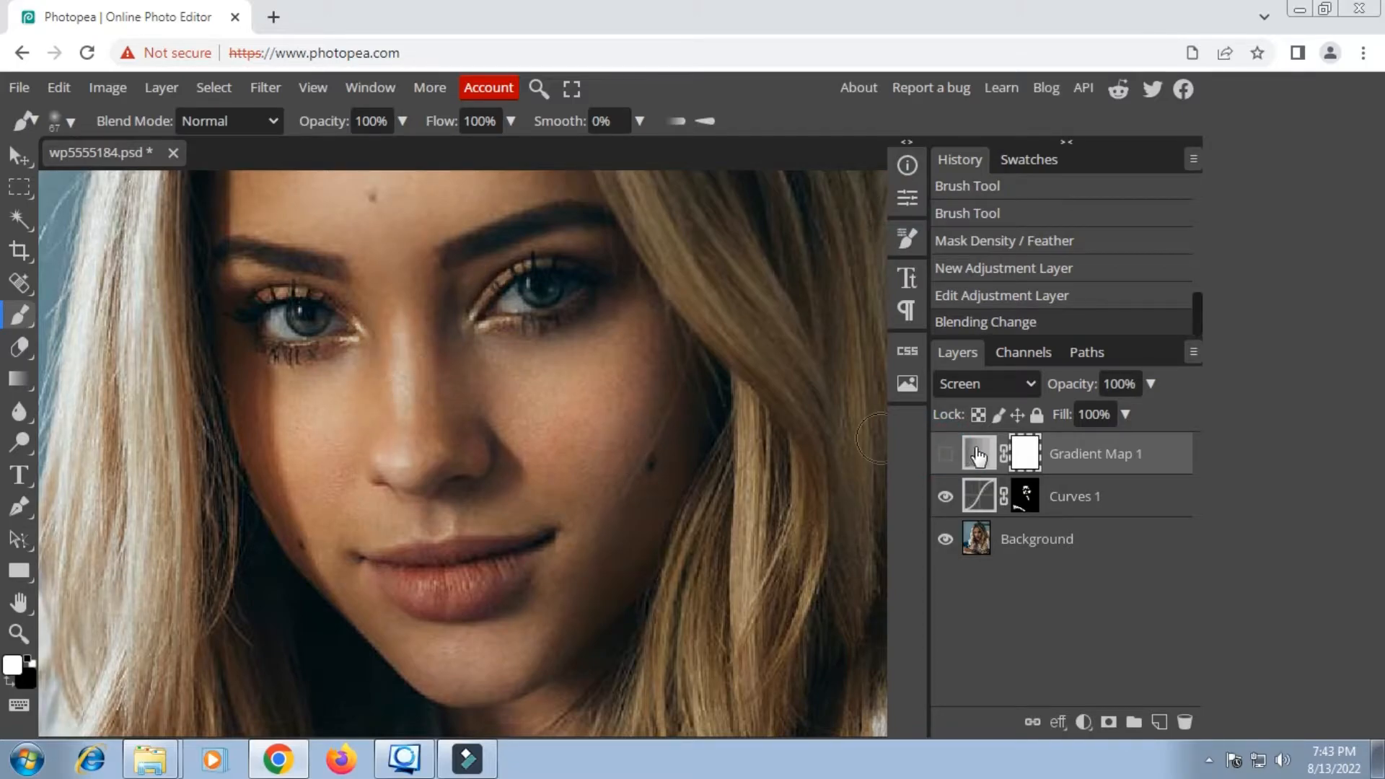
pyautogui.click(946, 455)
# - Reduce the Gradient Map layer's opacity to 65% and compare the face with the layer hidden and shown
pyautogui.click(1152, 382)
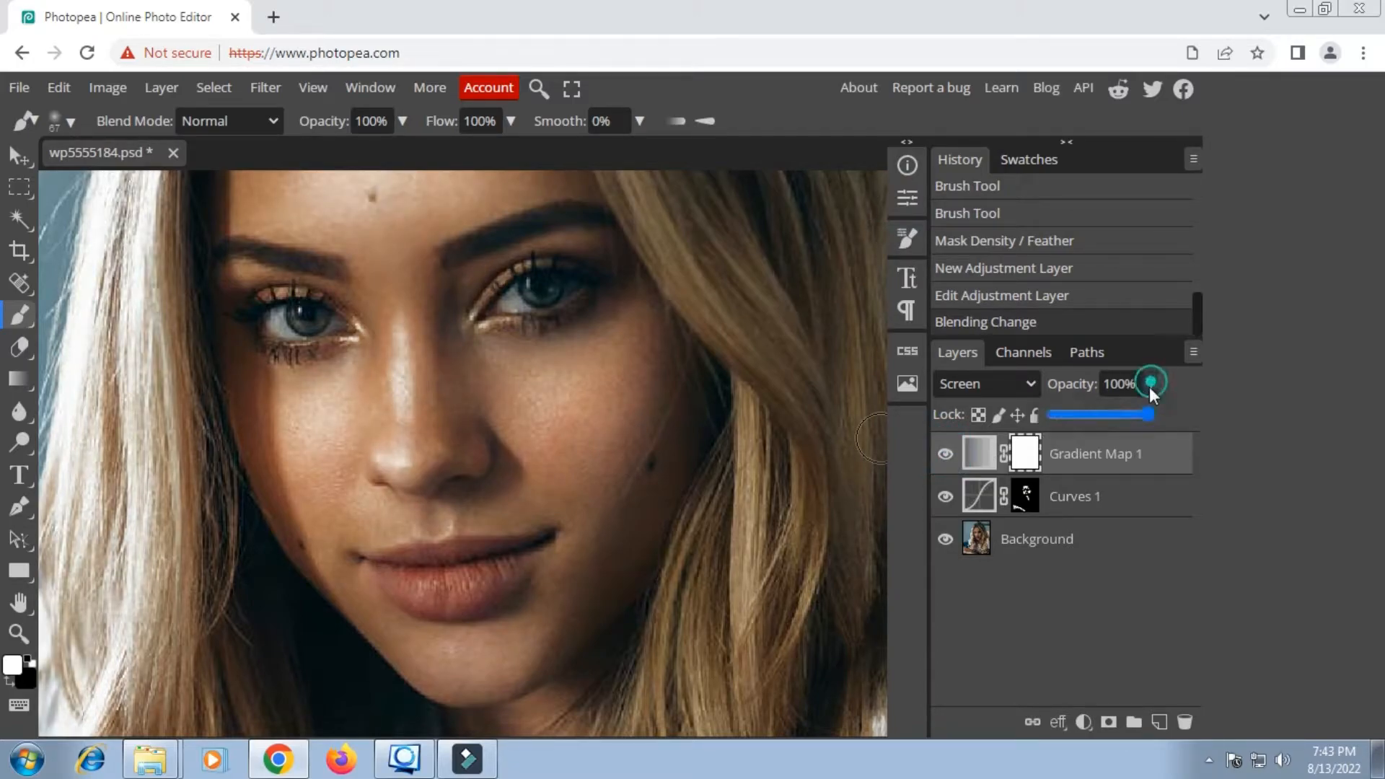
pyautogui.click(1111, 414)
pyautogui.moveTo(1114, 414); pyautogui.dragTo(1119, 414)
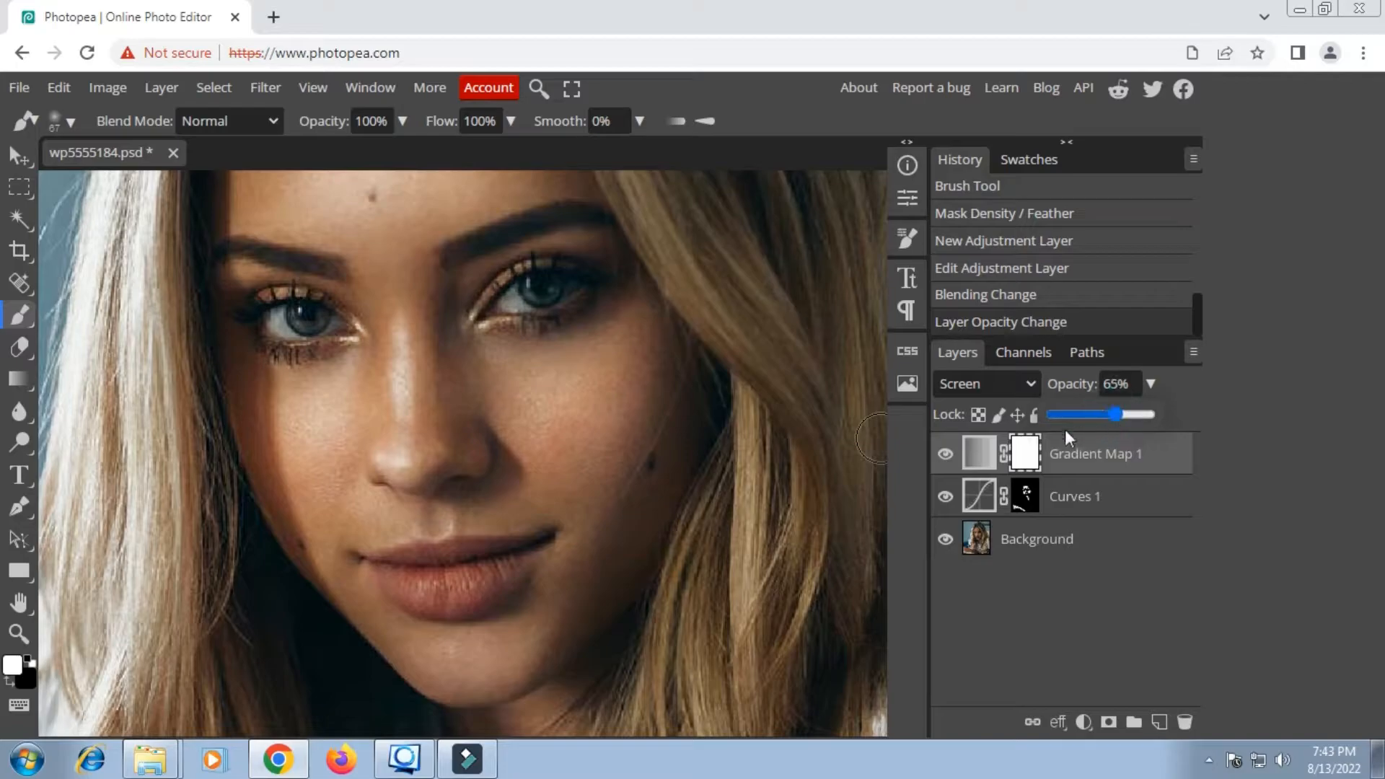
pyautogui.click(944, 455)
pyautogui.click(943, 455)
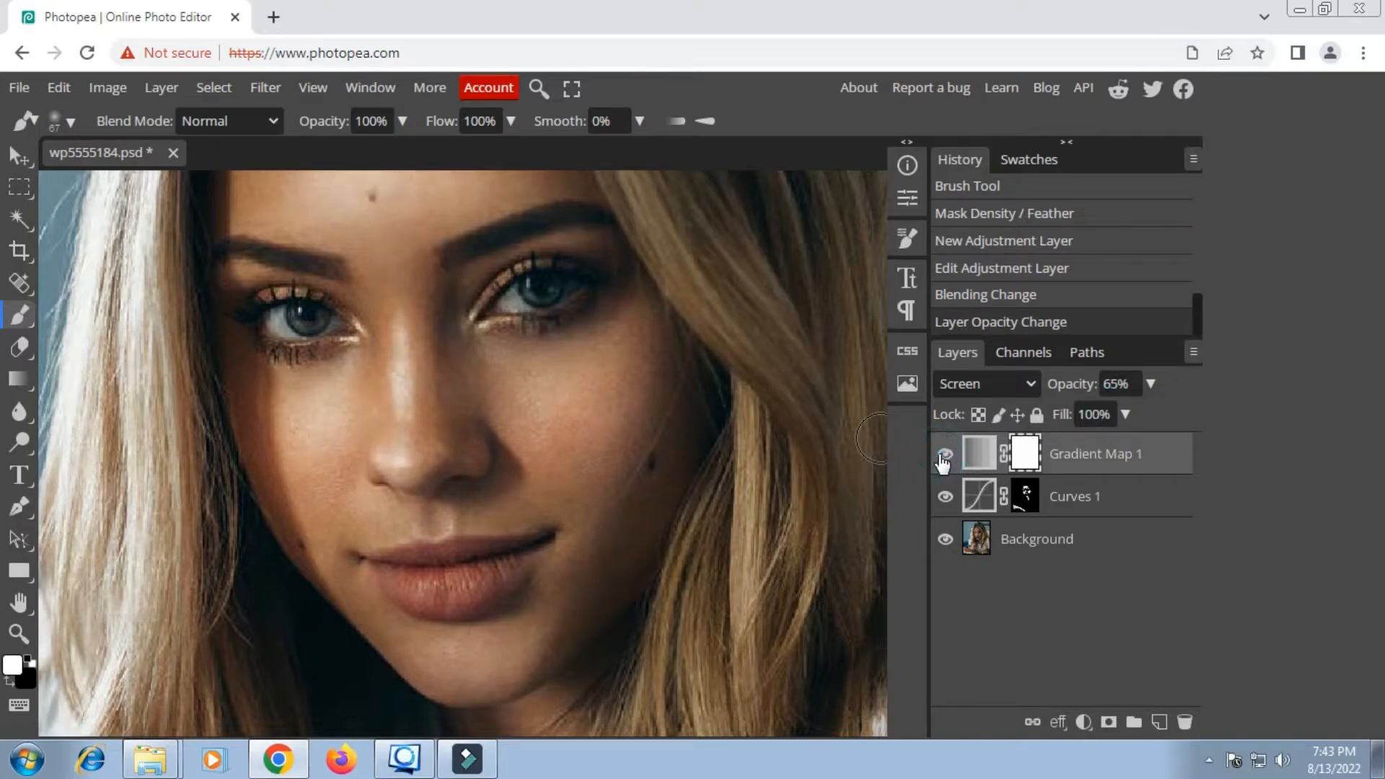
# - Hide the Gradient Map and Curves layers to view the whole original photo for comparison
pyautogui.scroll(-4, 302, 439)
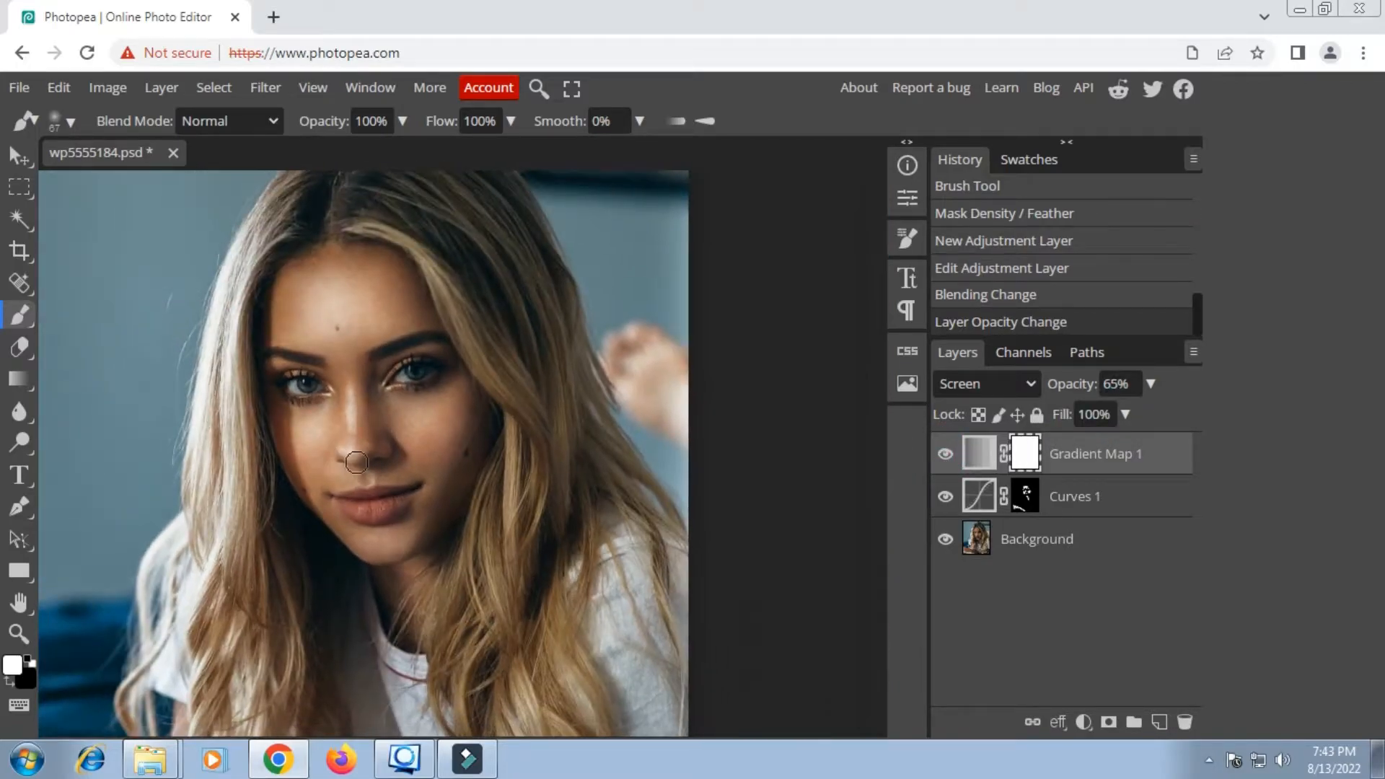
pyautogui.scroll(-3, 326, 456)
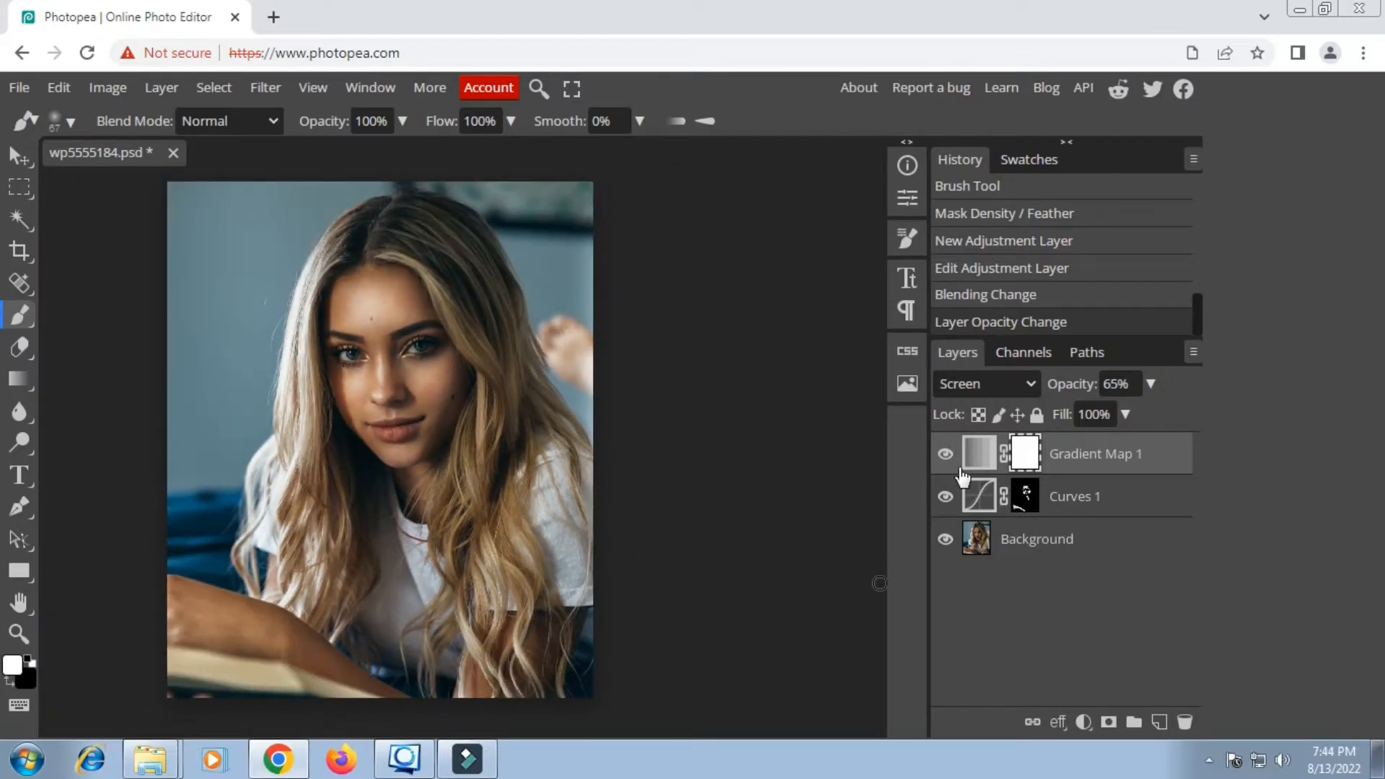
pyautogui.click(946, 454)
pyautogui.click(945, 497)
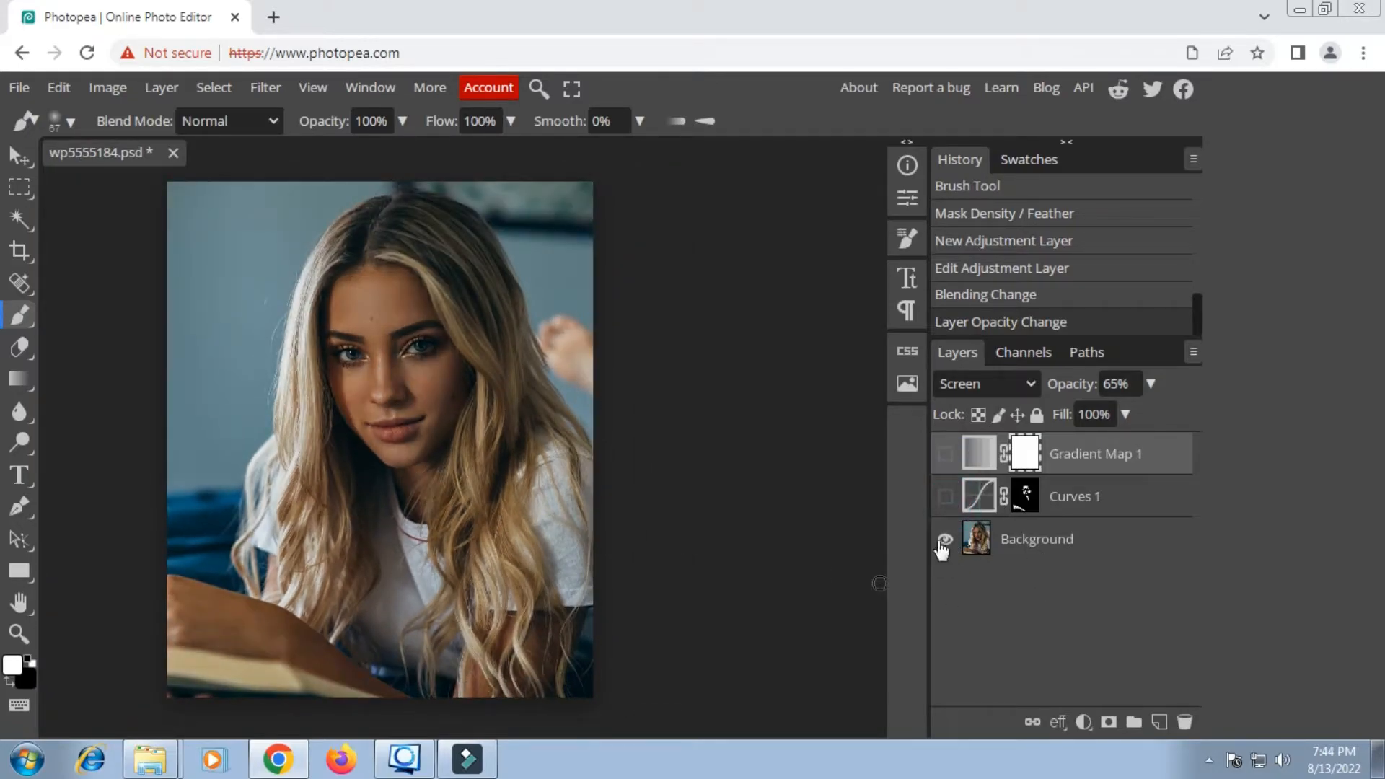
# - Show the Curves and Gradient Map layers again to view the finished effect on the whole portrait
pyautogui.click(945, 497)
pyautogui.click(945, 453)
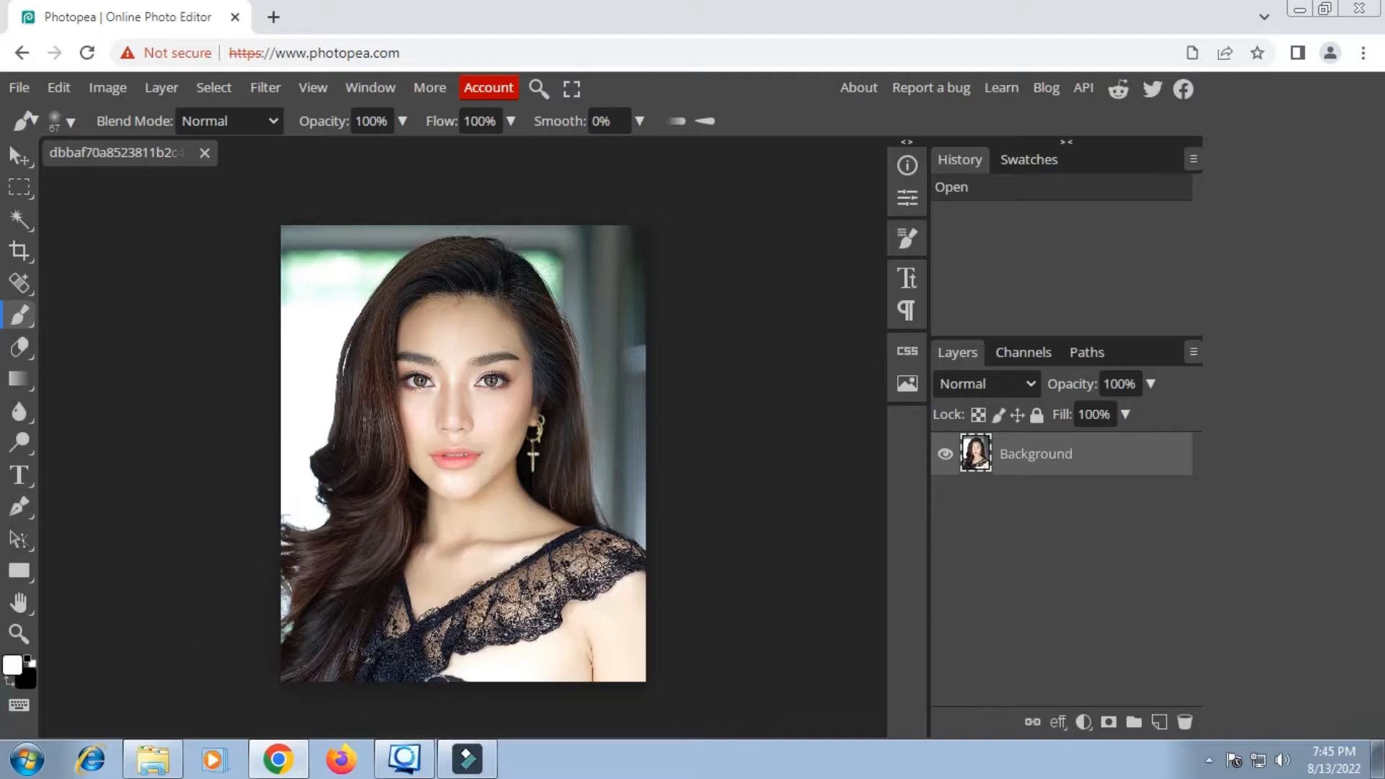
# - Choose the Rectangle shape tool with no fill for framing an area of the dark-haired woman's face
pyautogui.click(15, 637)
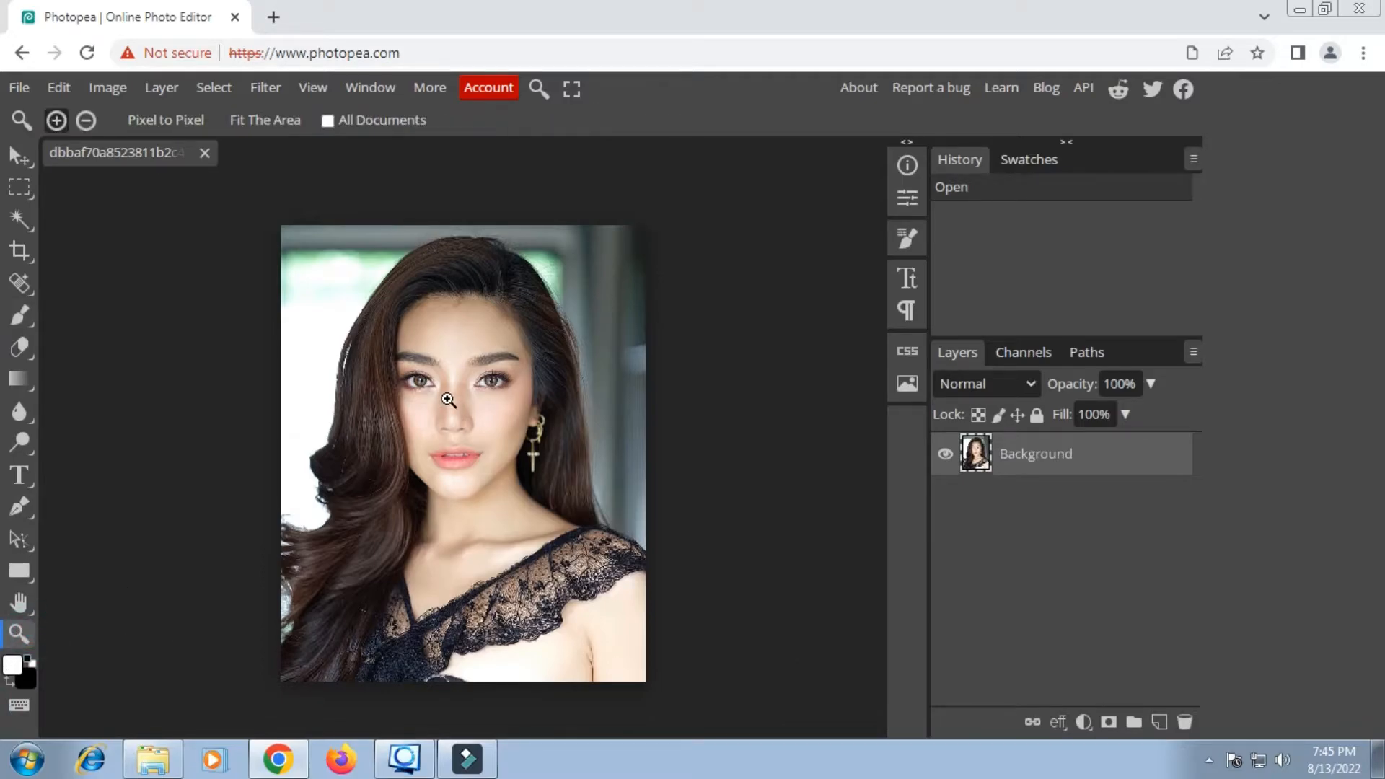
pyautogui.click(448, 396)
pyautogui.click(448, 398)
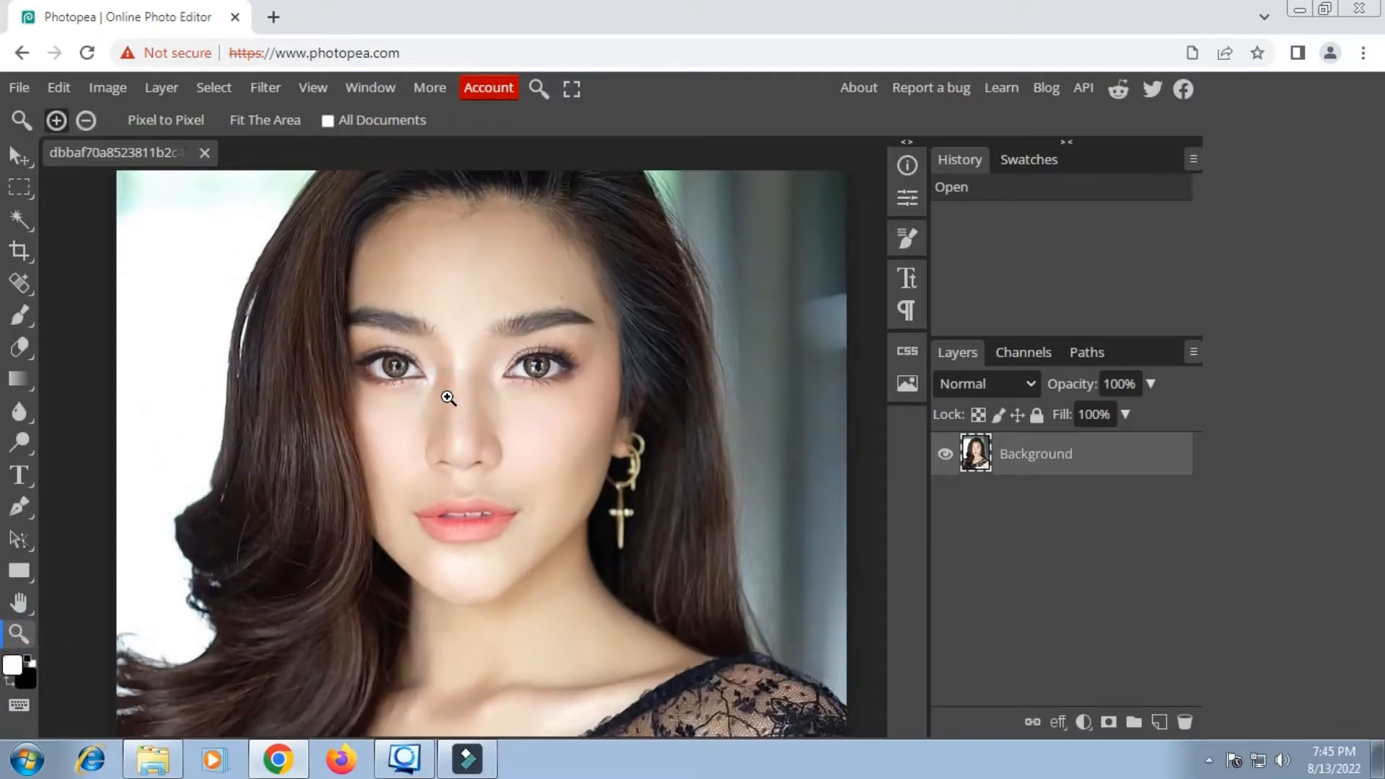
pyautogui.click(20, 575)
pyautogui.click(81, 572)
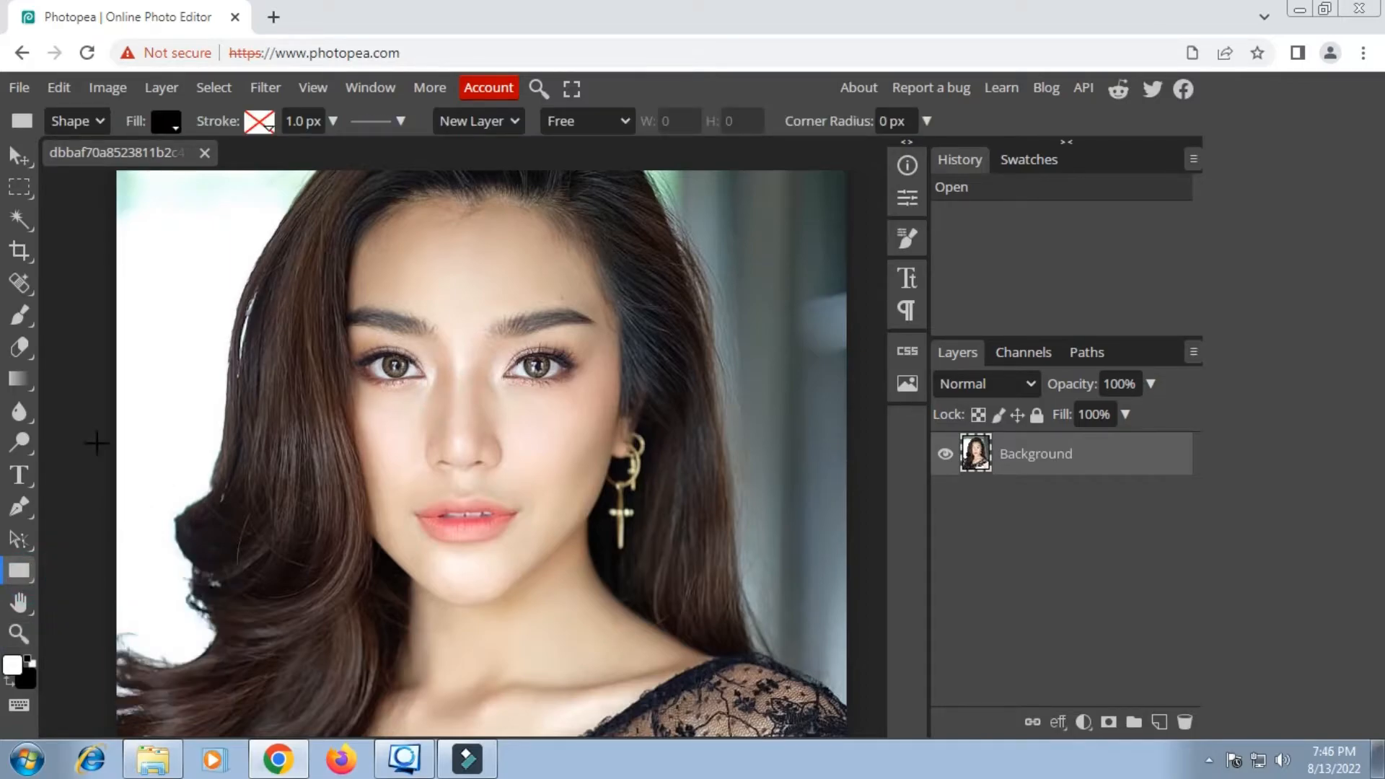
pyautogui.click(170, 124)
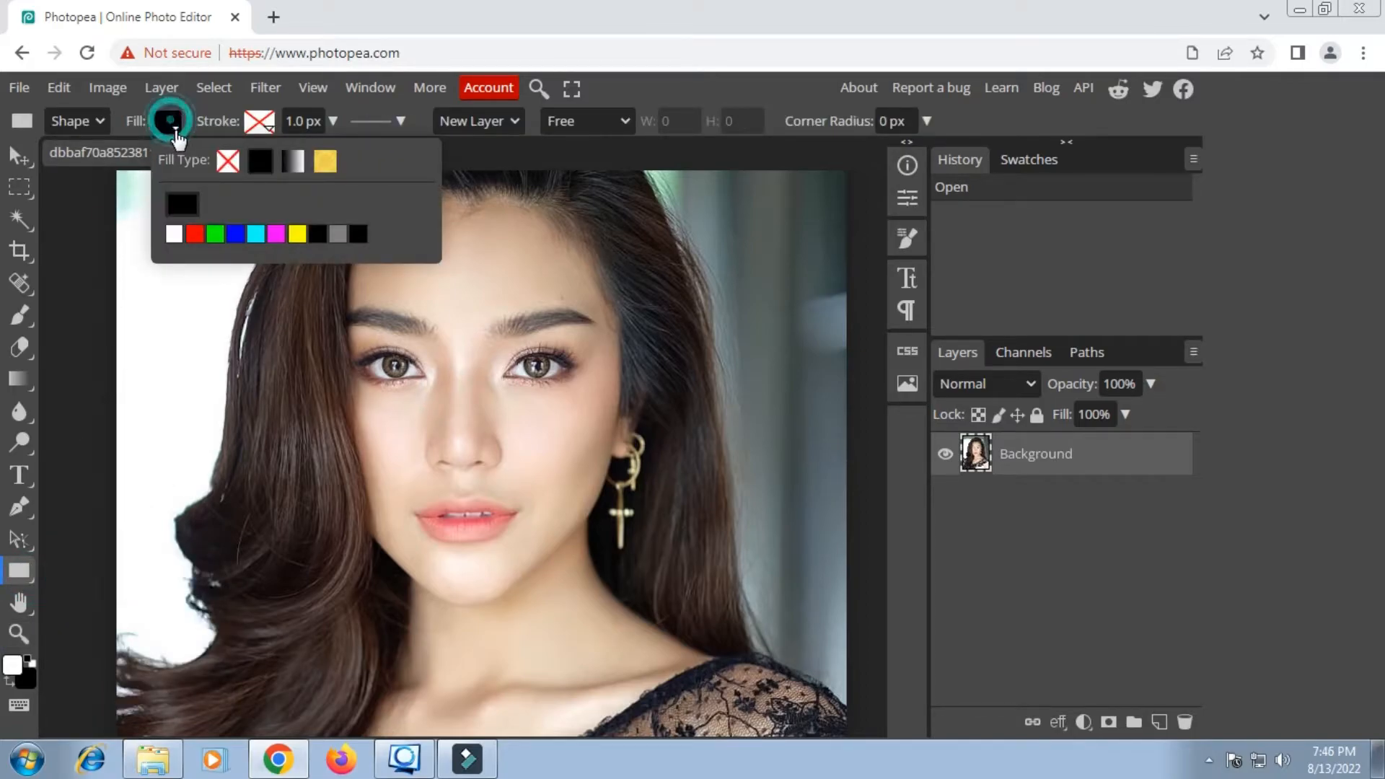
pyautogui.click(228, 162)
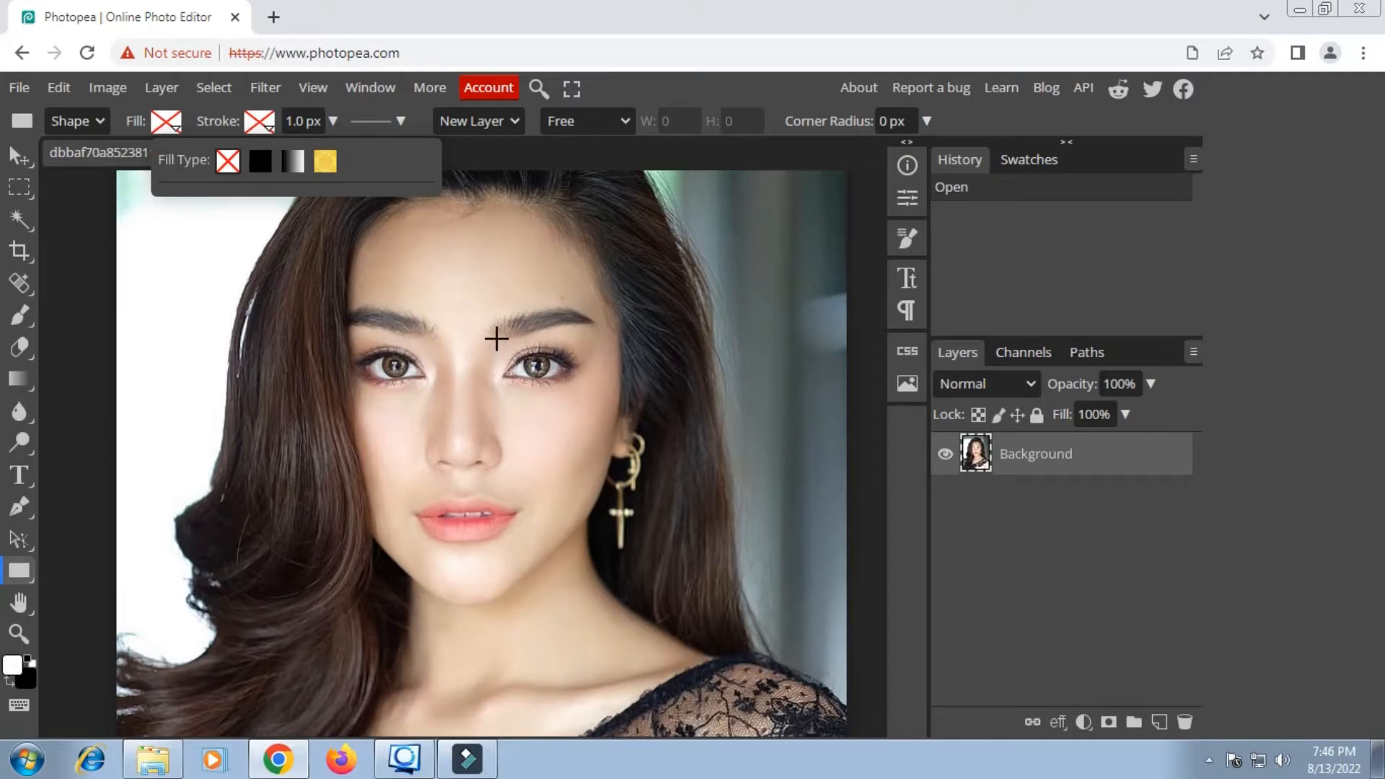
pyautogui.moveTo(496, 340); pyautogui.dragTo(510, 395)
pyautogui.click(521, 399)
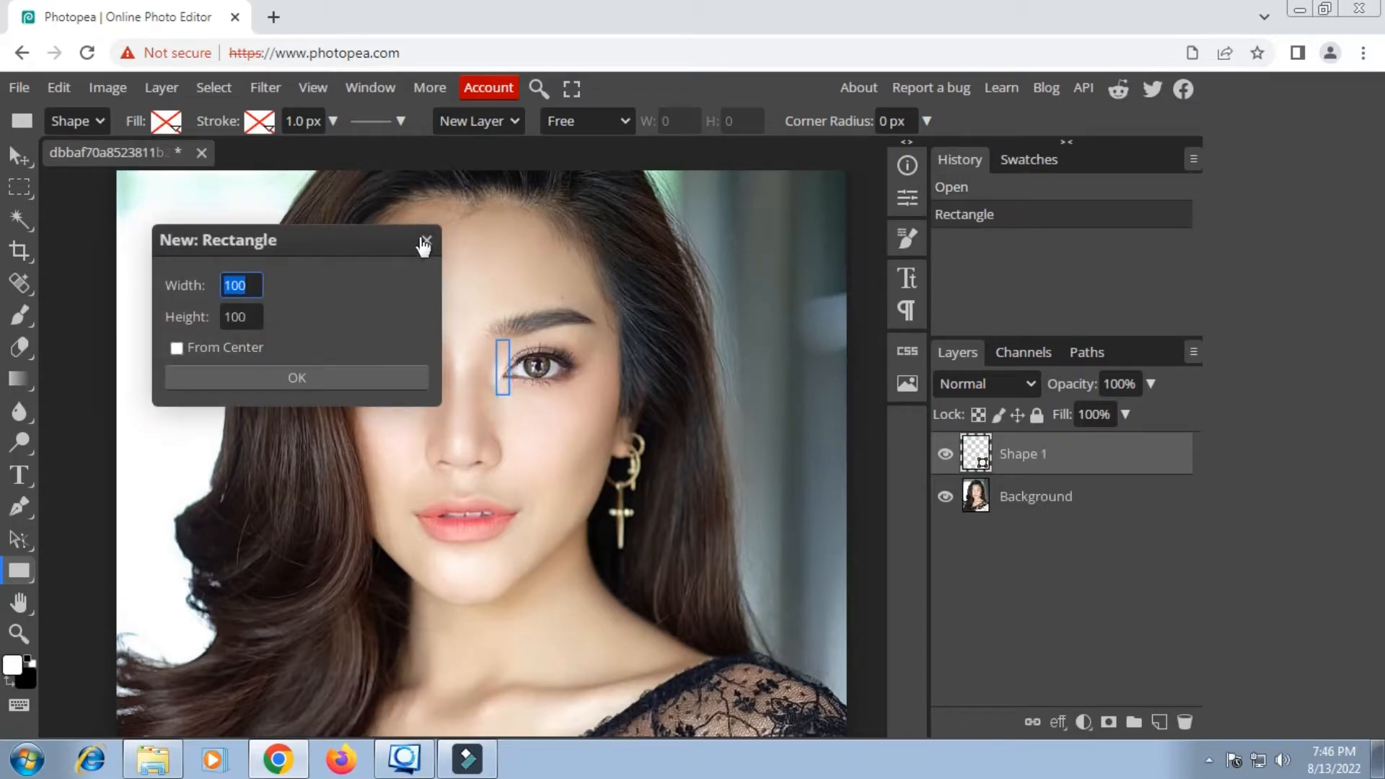
pyautogui.click(420, 237)
pyautogui.click(963, 190)
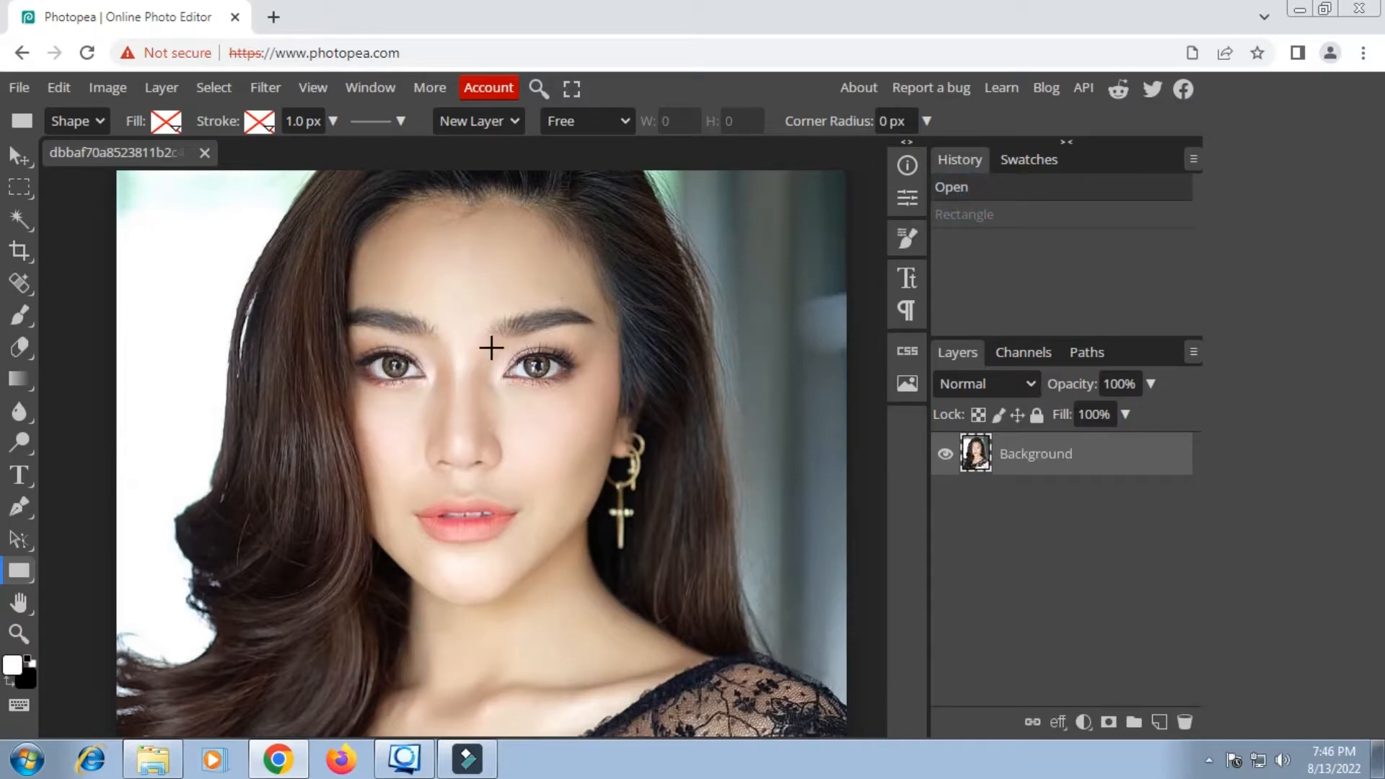
# - Draw an unfilled rectangle around the eye on the earring side and commit a Free Transform on it
pyautogui.moveTo(491, 337); pyautogui.dragTo(584, 399)
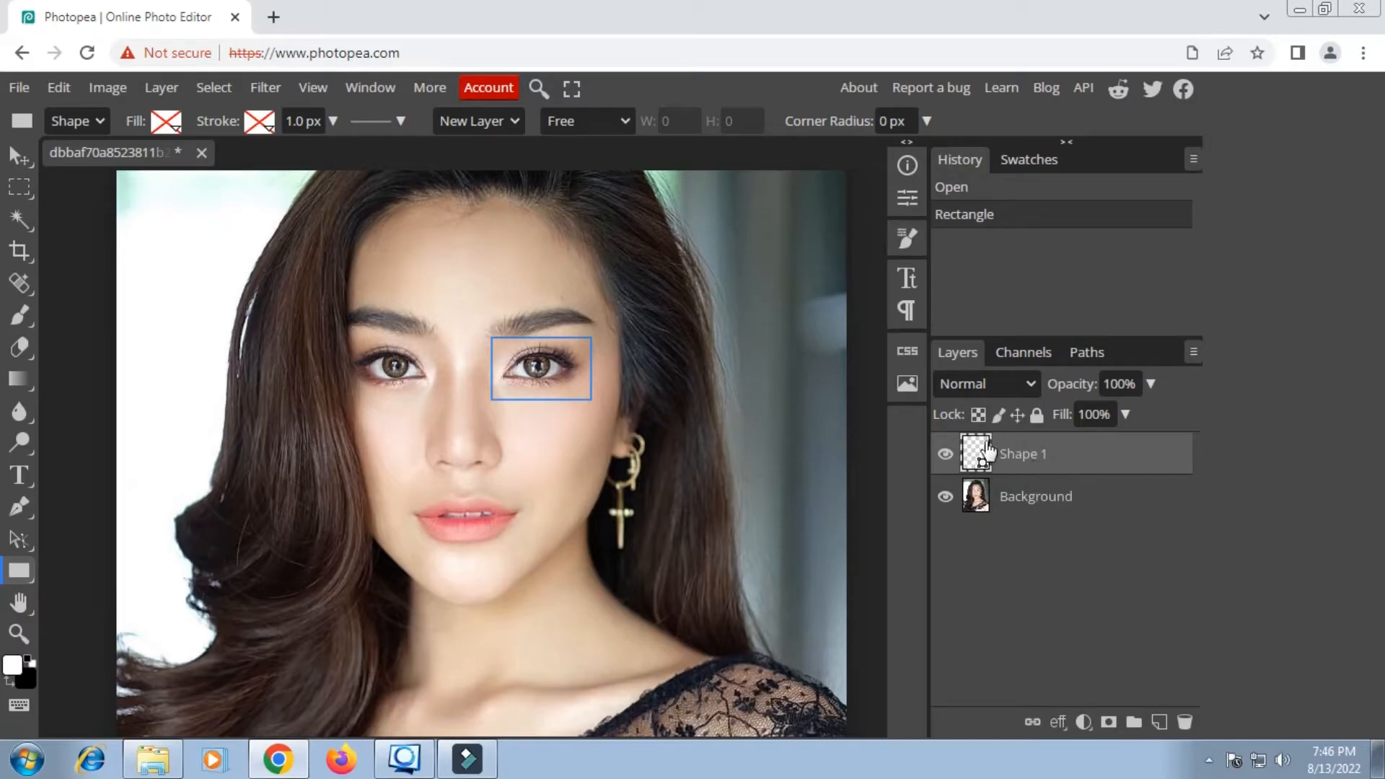
pyautogui.click(21, 187)
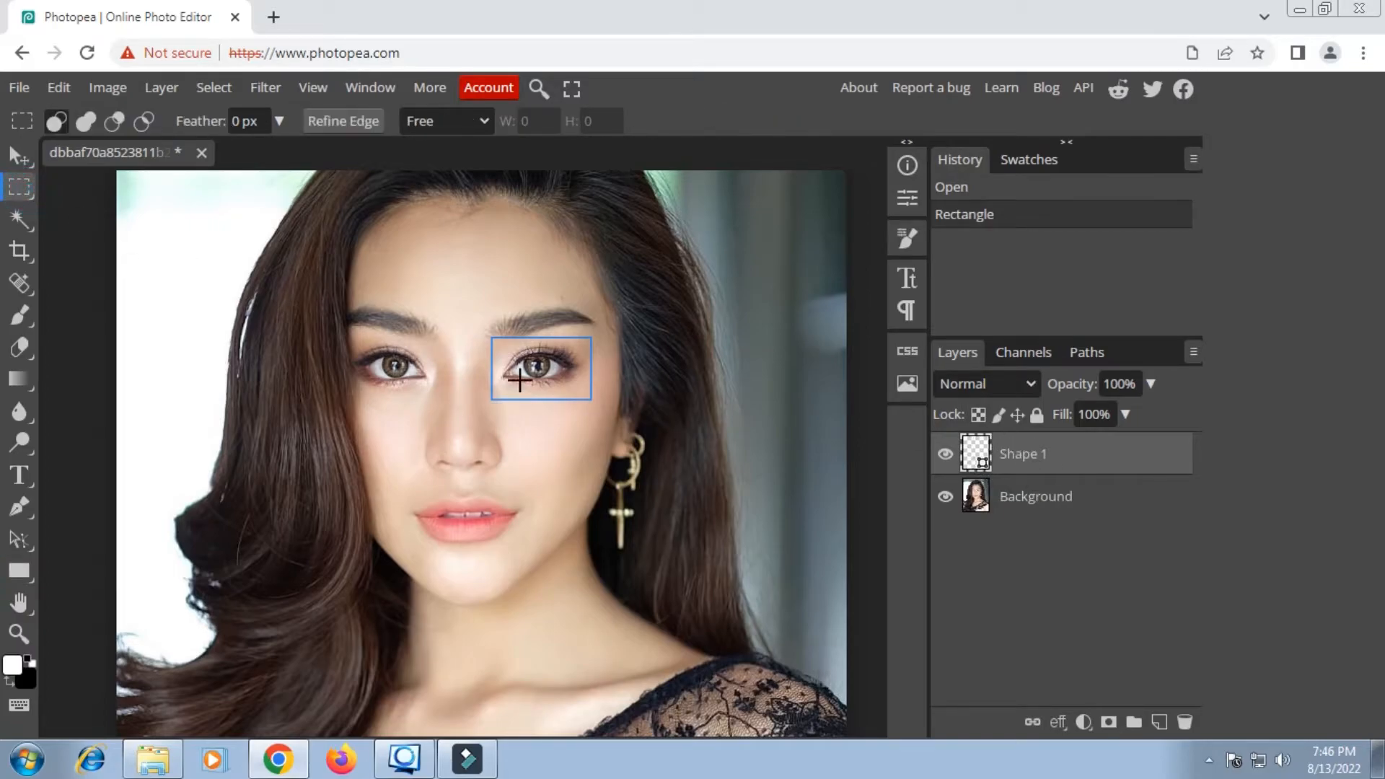
pyautogui.rightClick(519, 371)
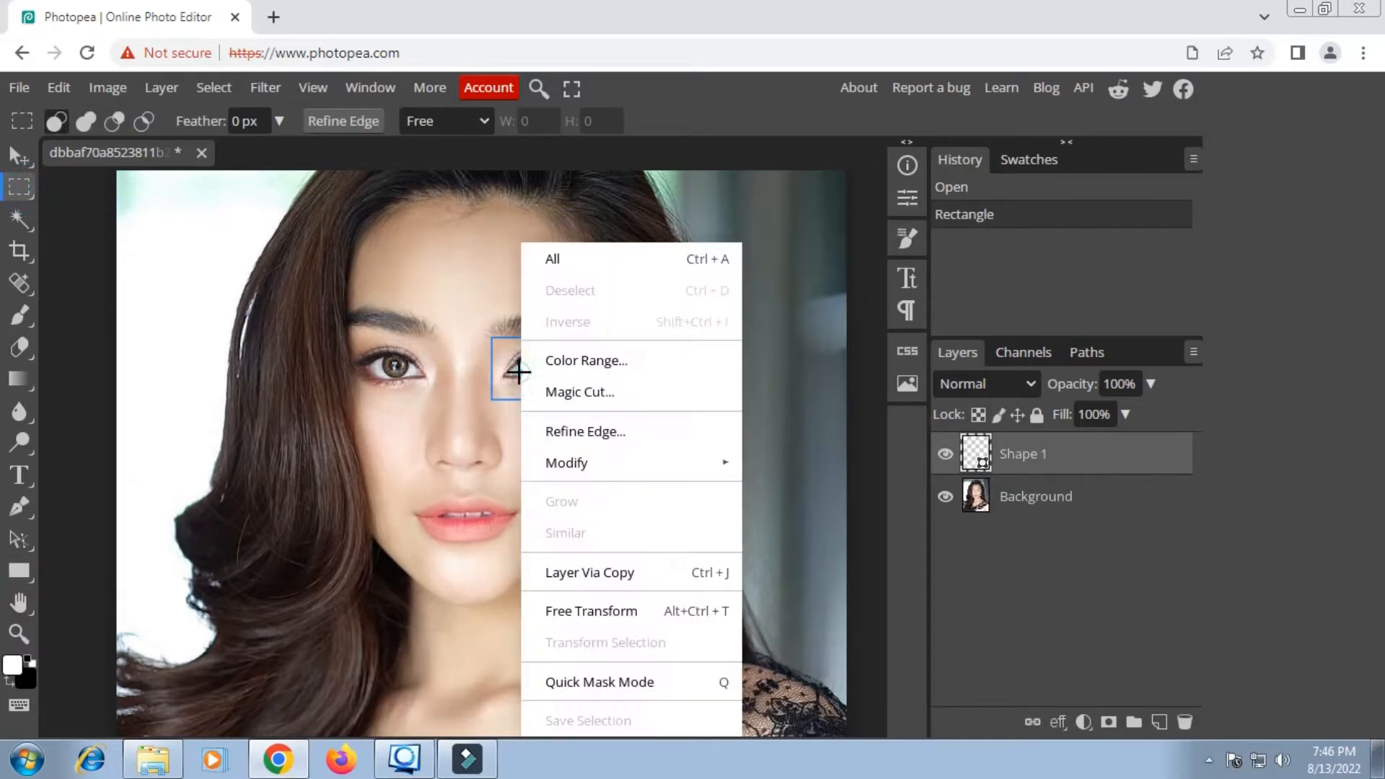
pyautogui.click(593, 610)
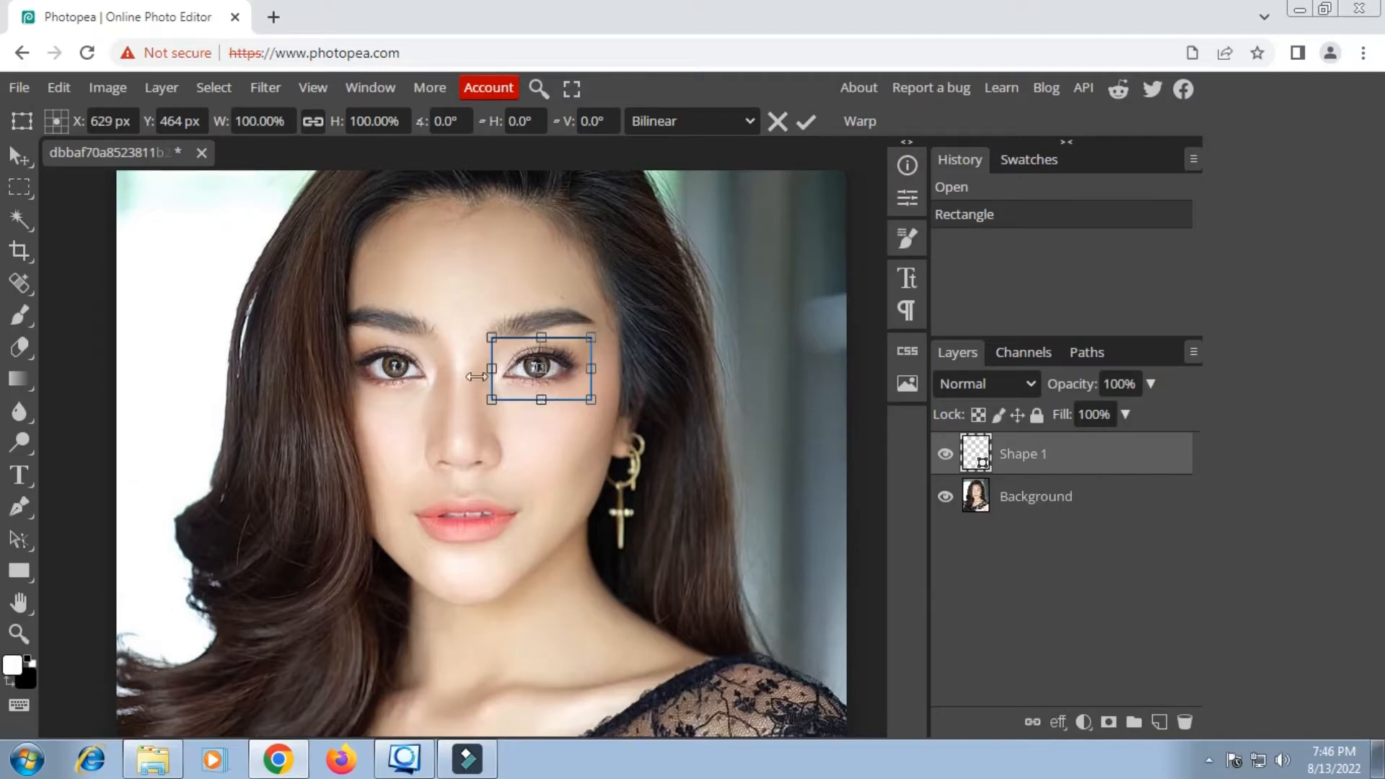
pyautogui.click(805, 123)
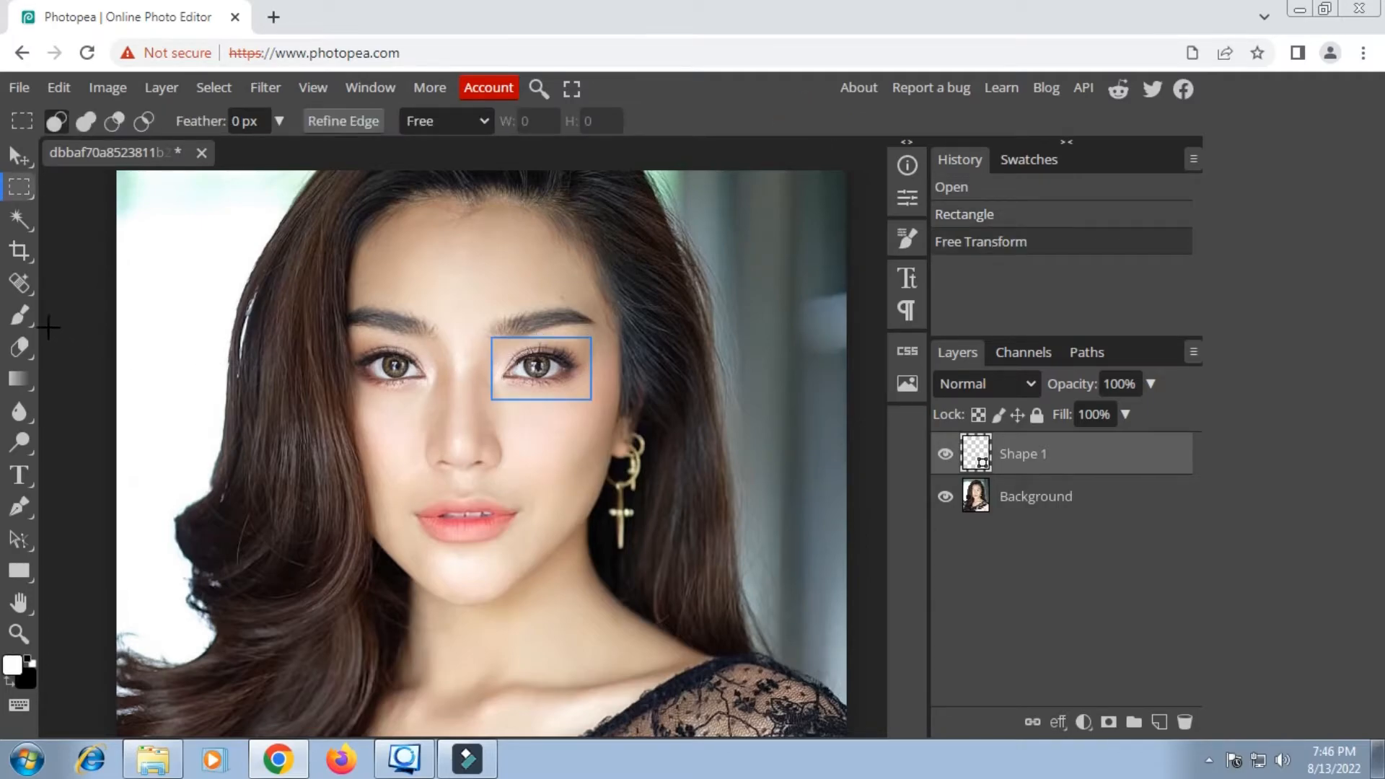
# - Convert the rectangle's path around the eye into a new anti-aliased selection
pyautogui.click(17, 577)
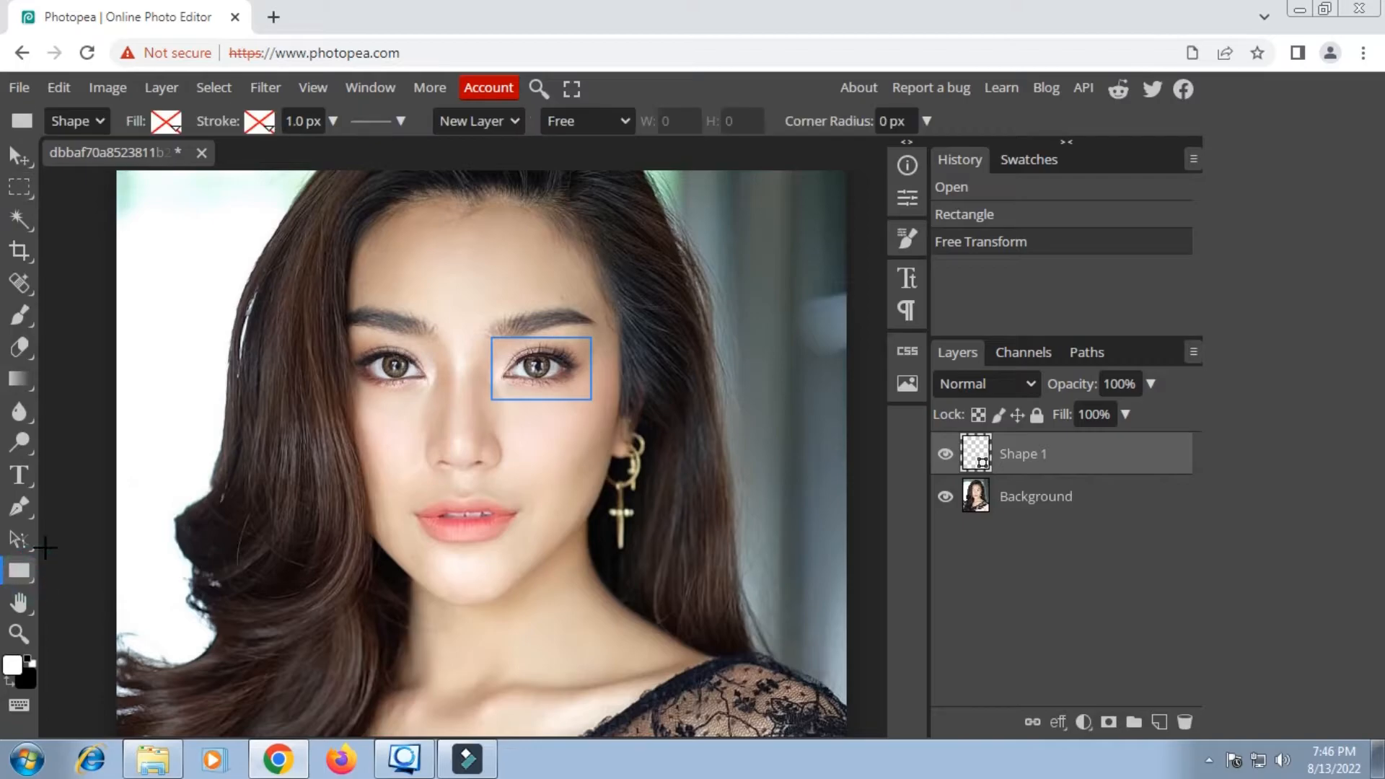
pyautogui.rightClick(462, 330)
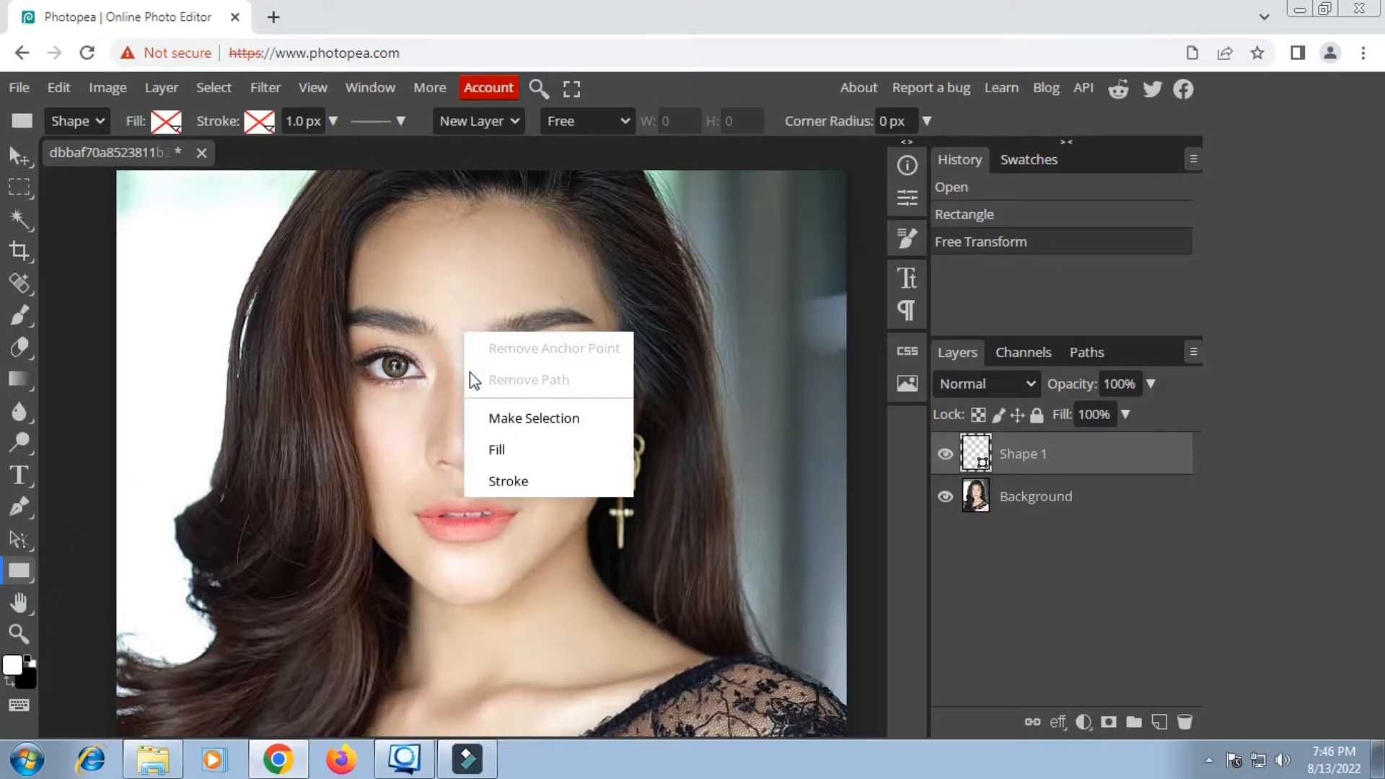
pyautogui.click(563, 416)
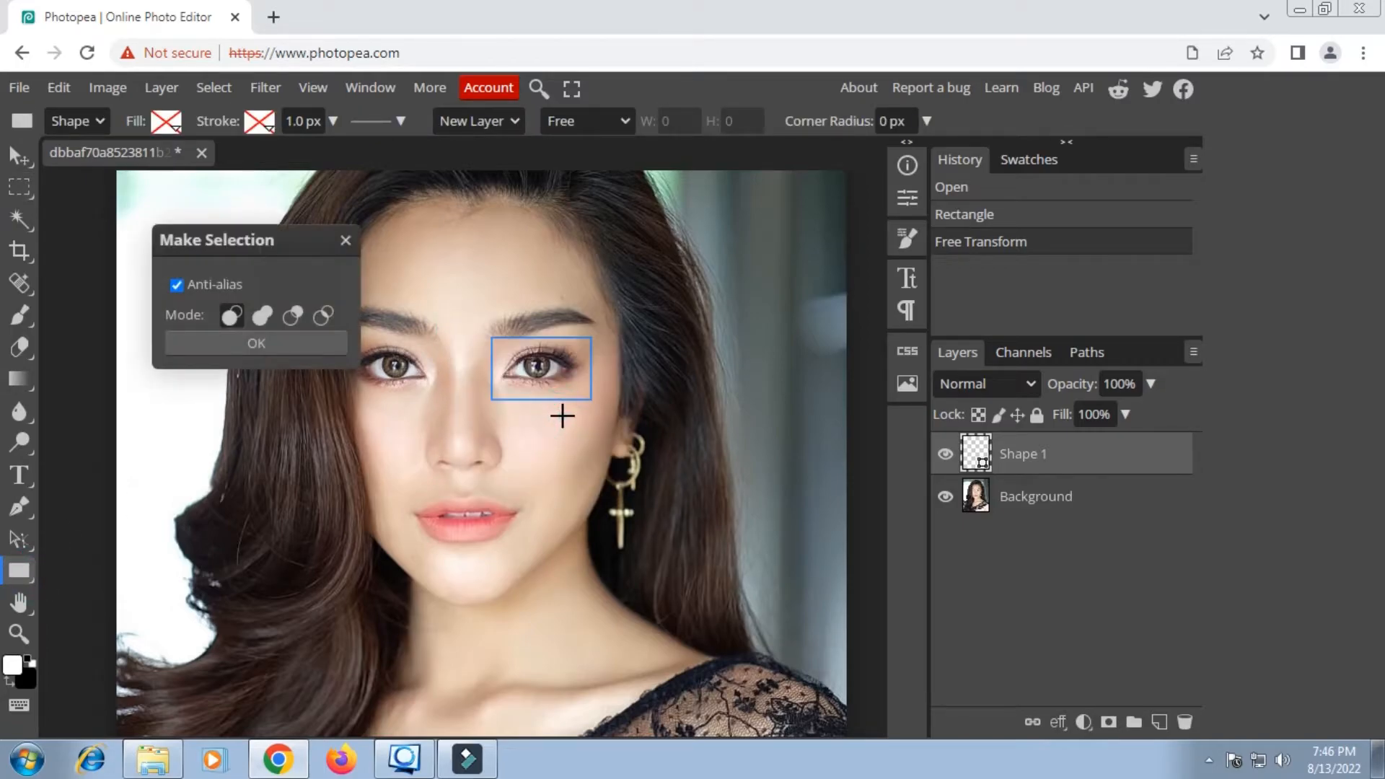
pyautogui.click(273, 348)
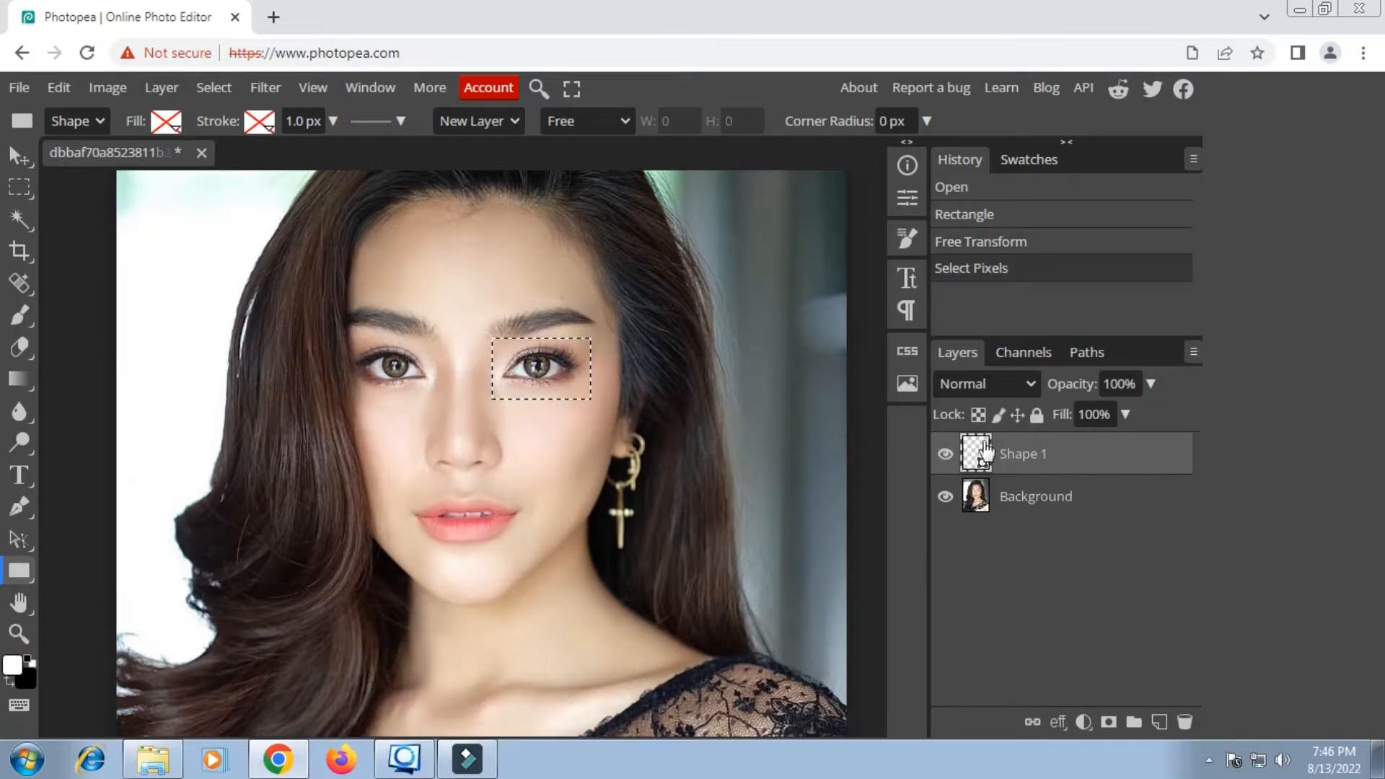
# - Copy the selected eye area from the Background layer and paste it as a new layer
pyautogui.click(1014, 496)
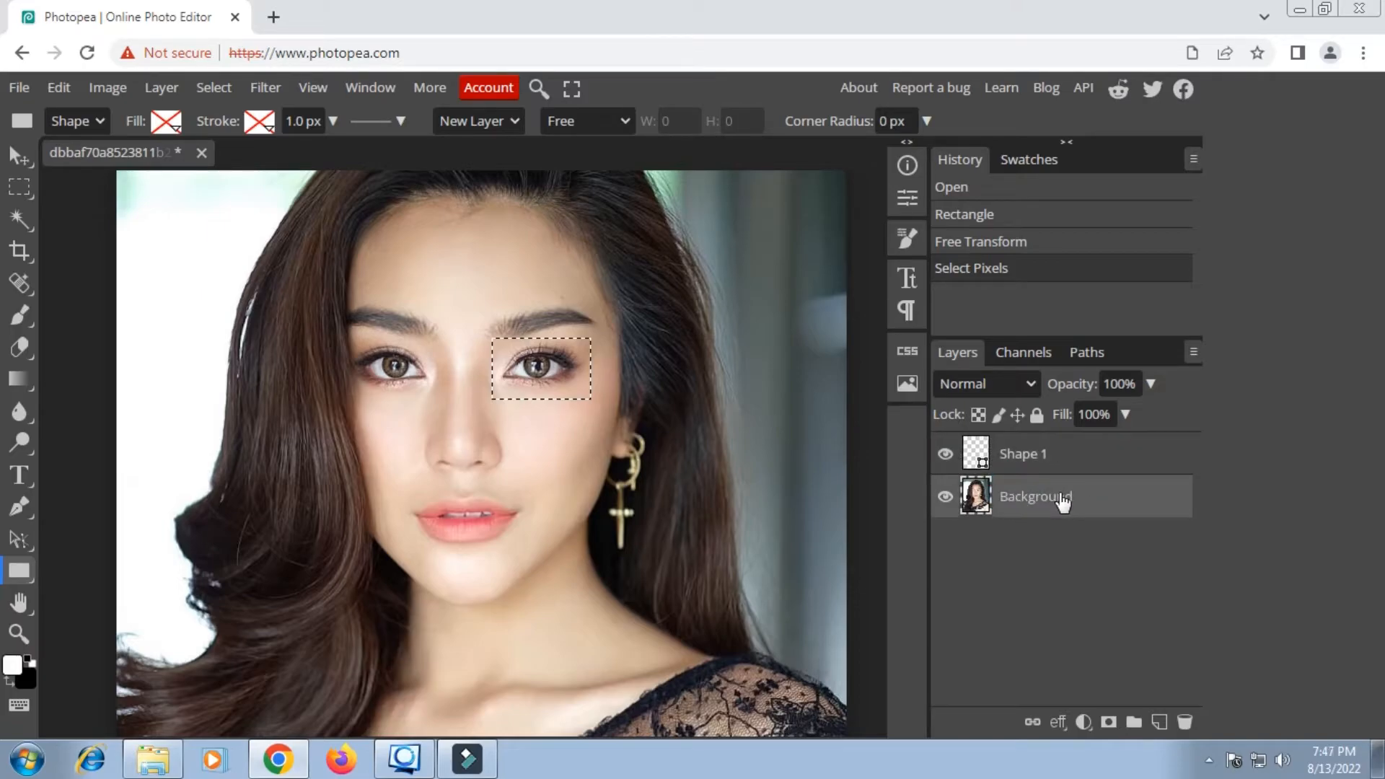
pyautogui.click(59, 89)
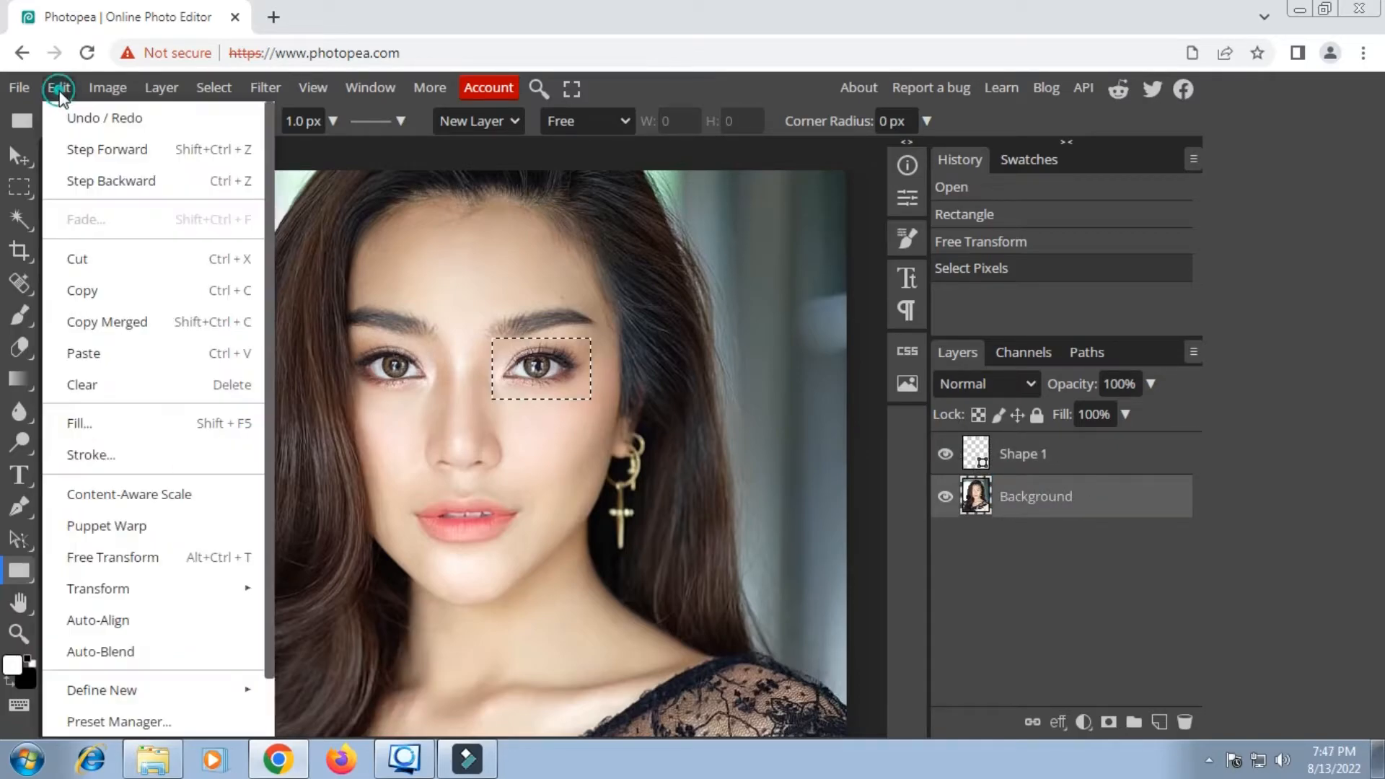
pyautogui.click(62, 288)
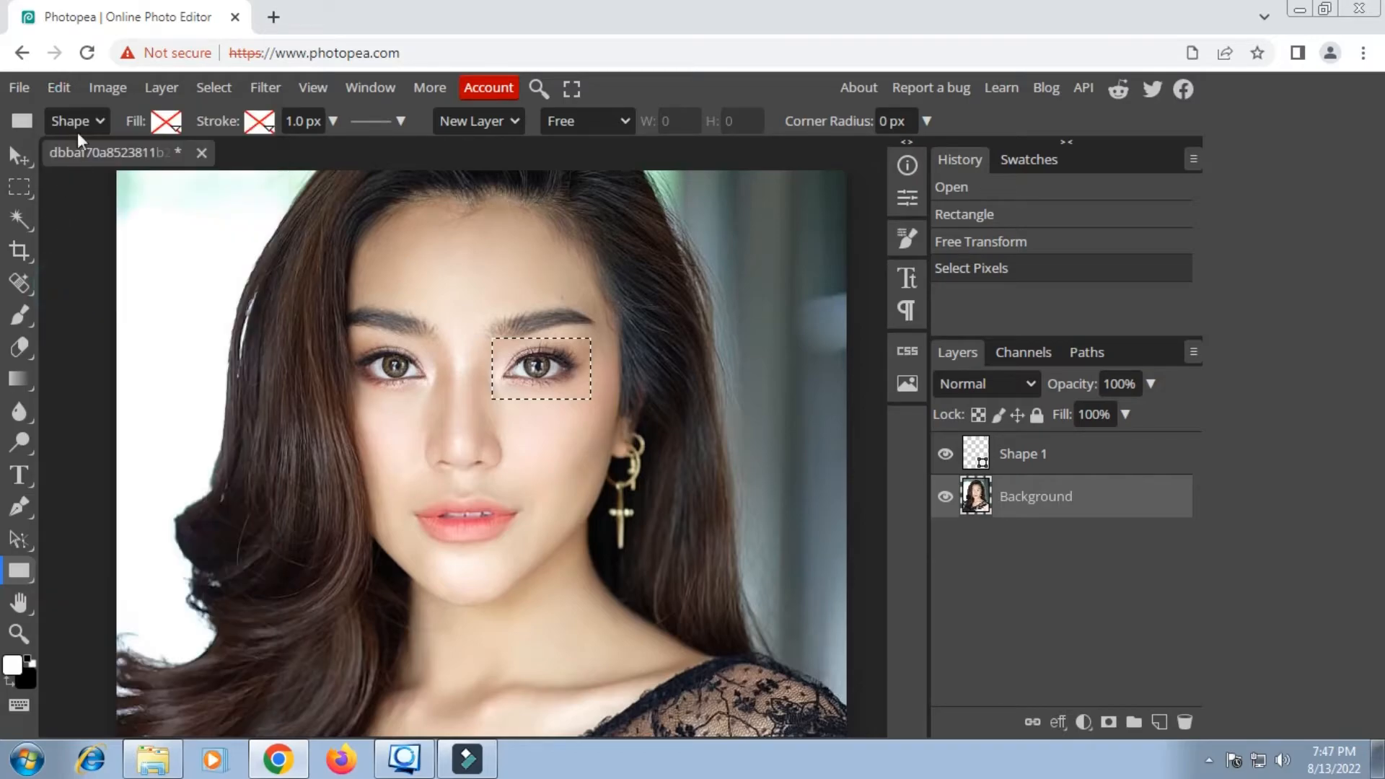
pyautogui.click(72, 87)
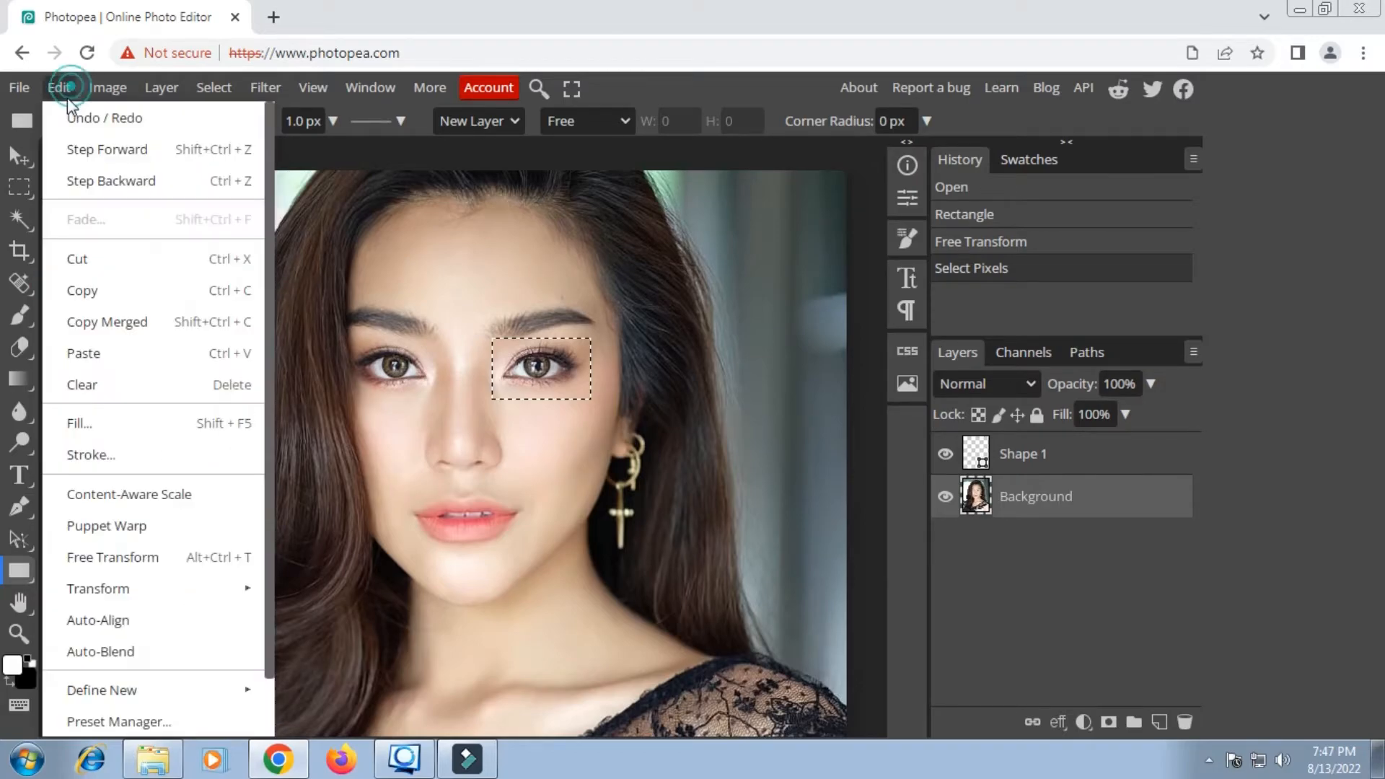
pyautogui.click(93, 354)
pyautogui.click(309, 168)
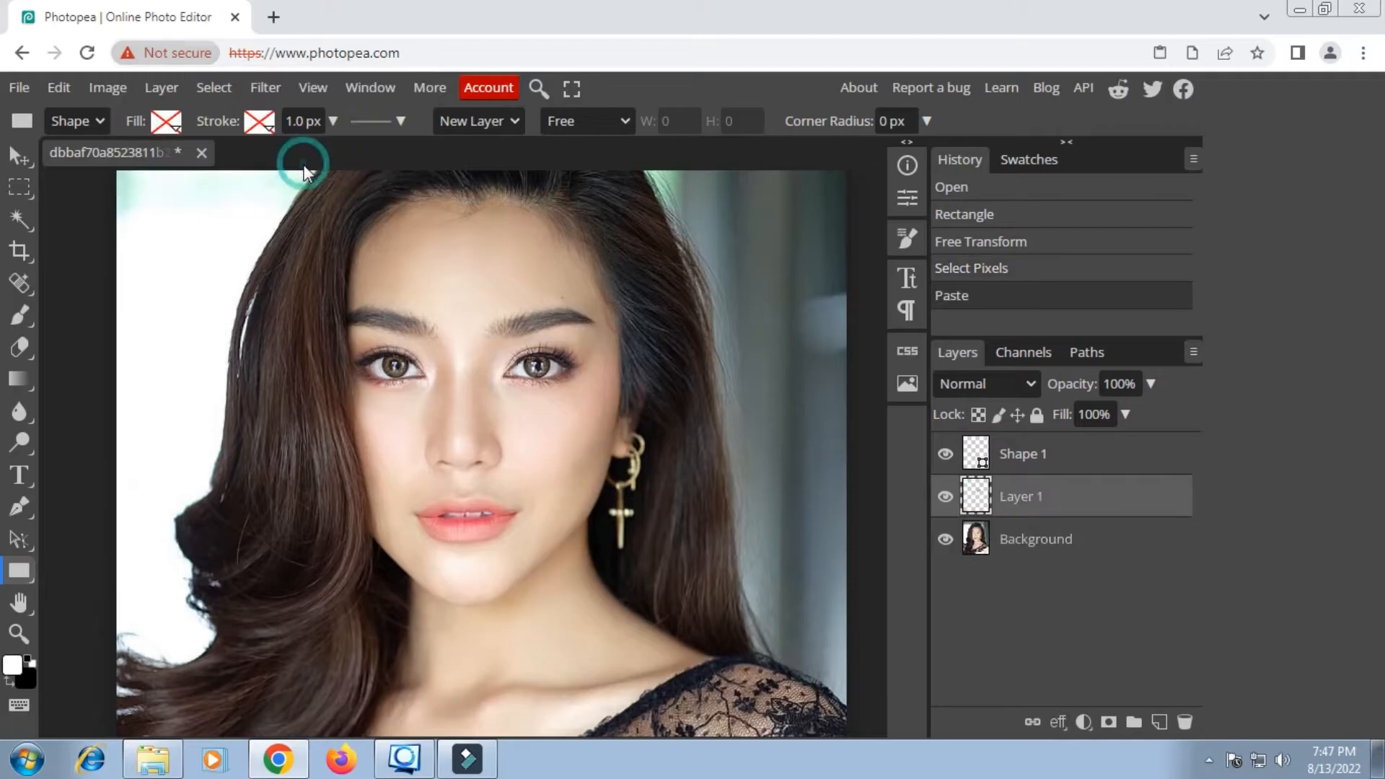
# - Hide Shape 1, check the pasted eye with the Background temporarily hidden, and convert Layer 1 to a smart object
pyautogui.click(946, 454)
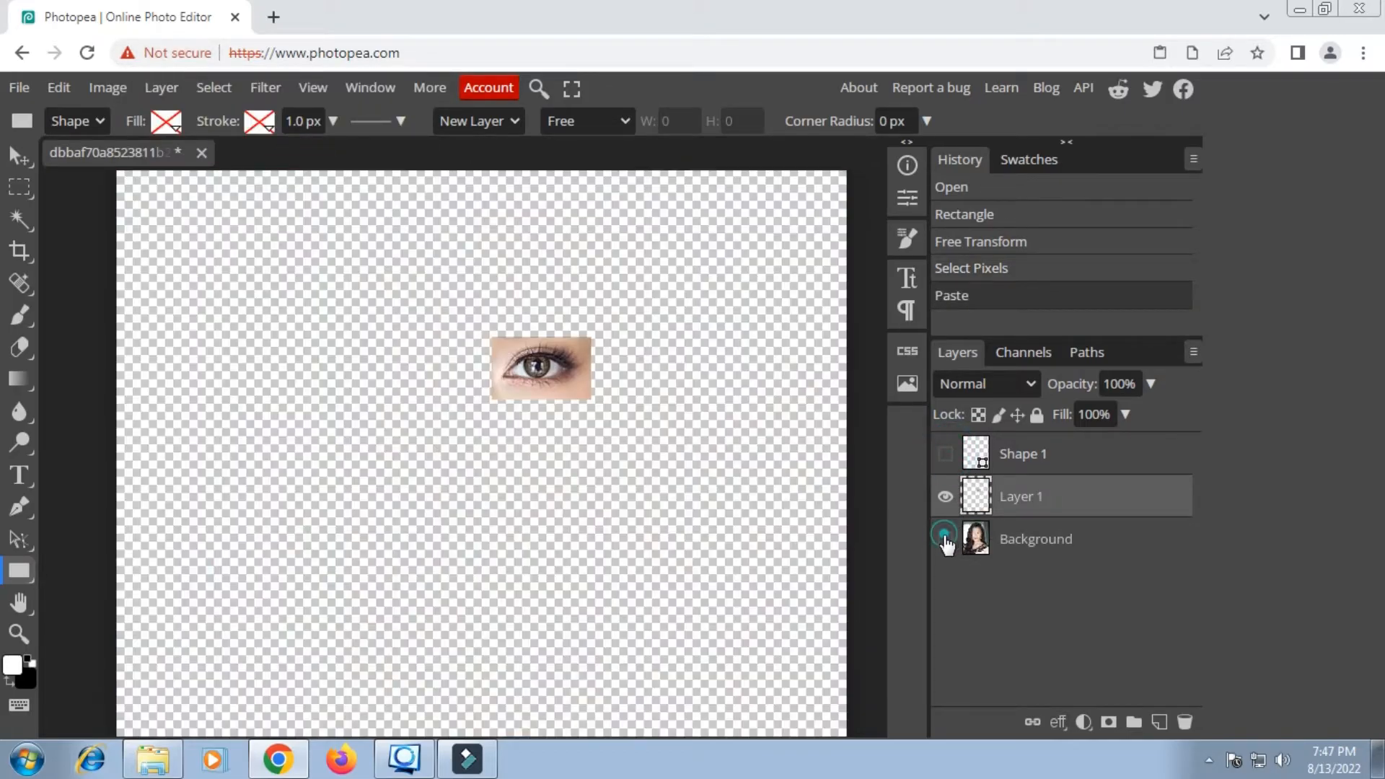
pyautogui.click(945, 540)
pyautogui.rightClick(1020, 497)
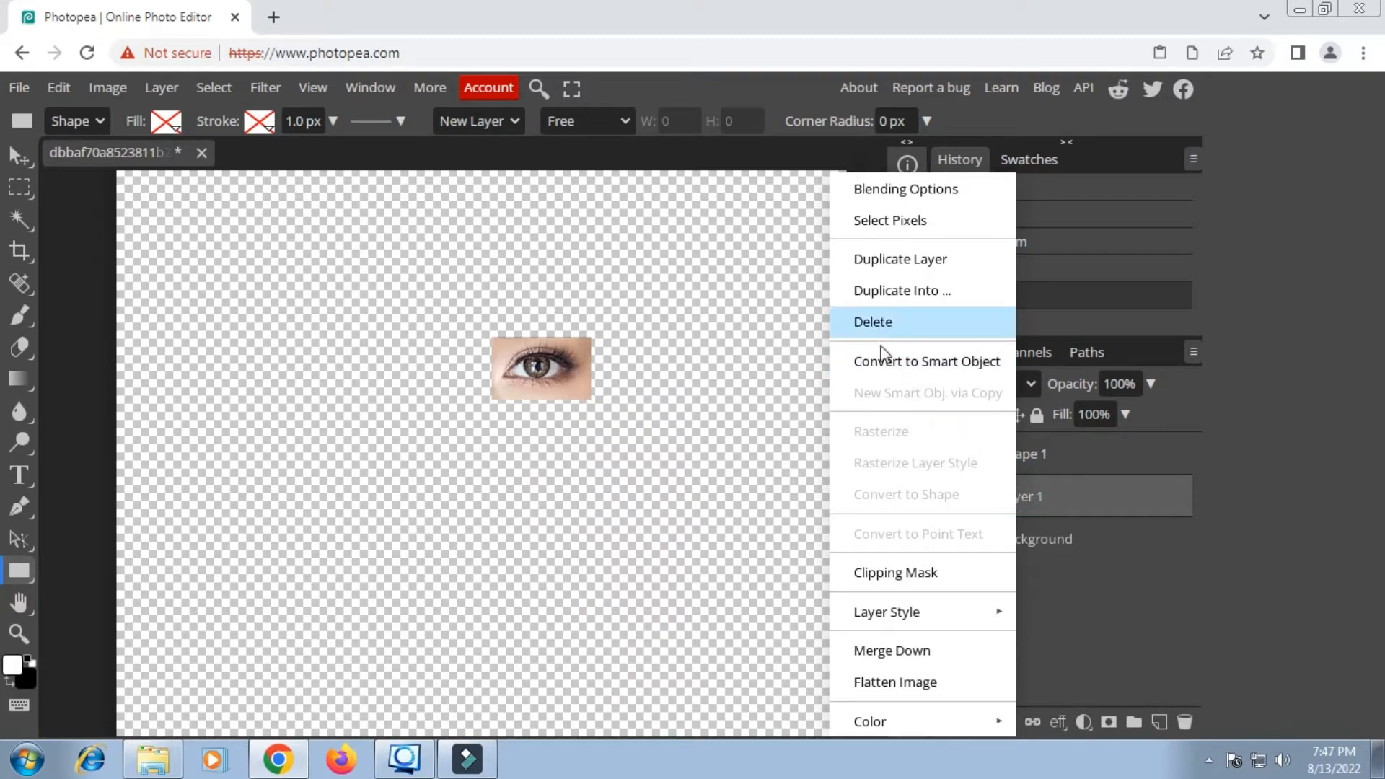
pyautogui.click(916, 364)
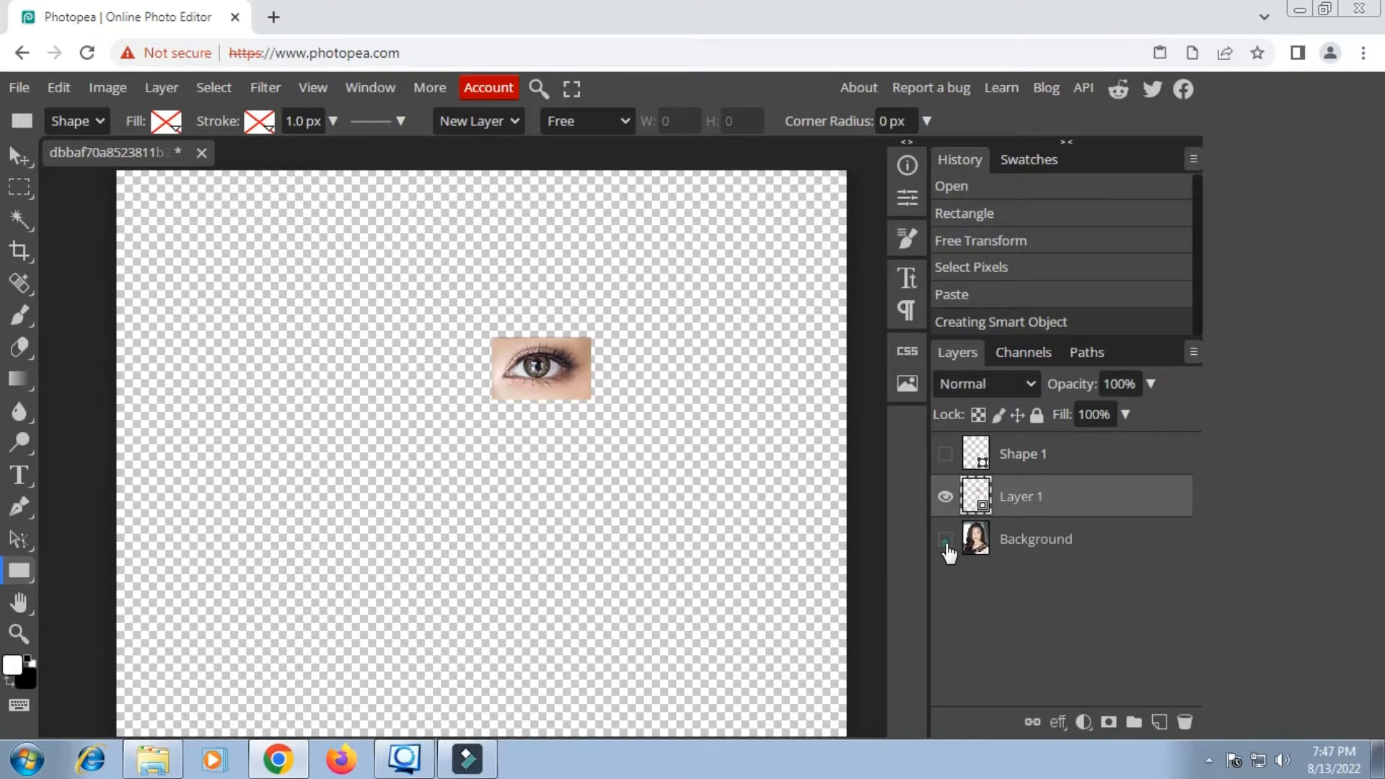
pyautogui.click(945, 539)
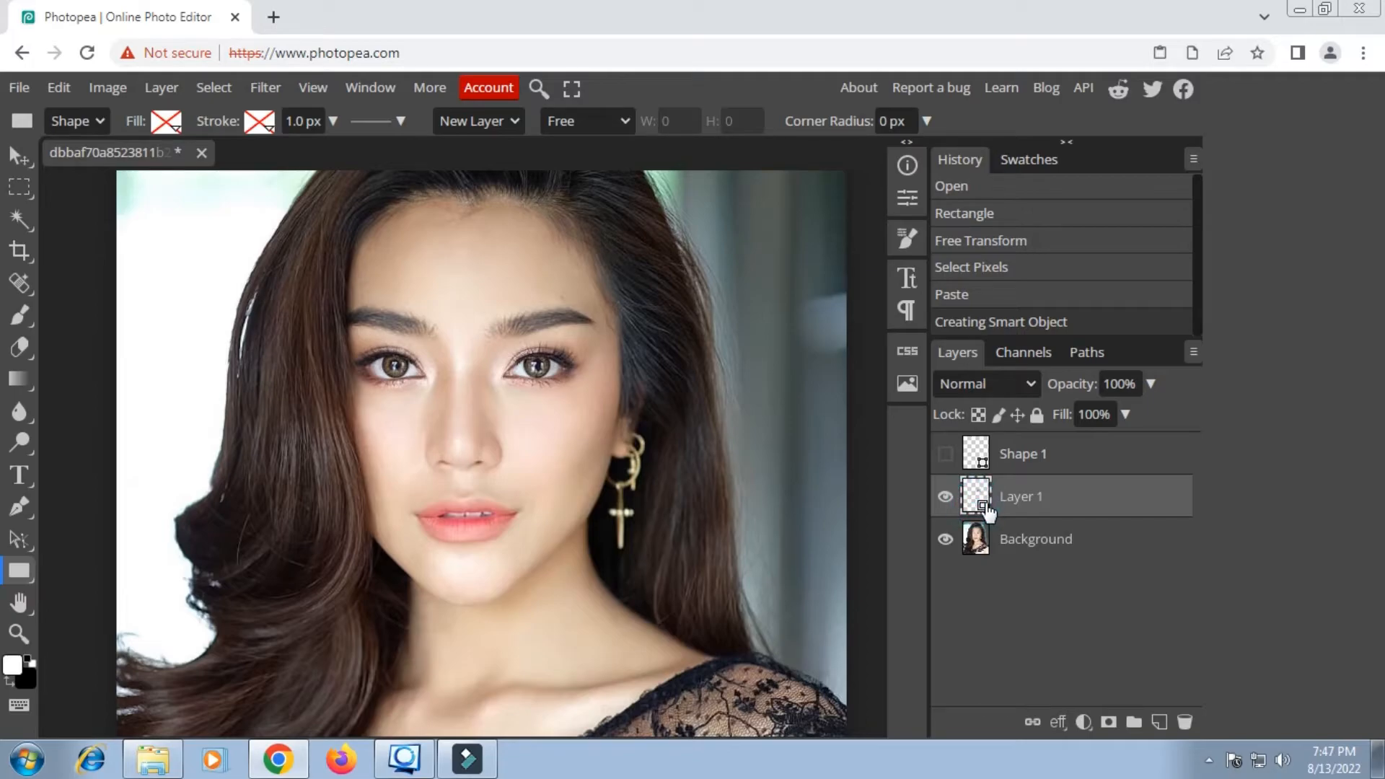
# - Open the contents of the Layer 1 smart object for editing the eye
pyautogui.doubleClick(981, 498)
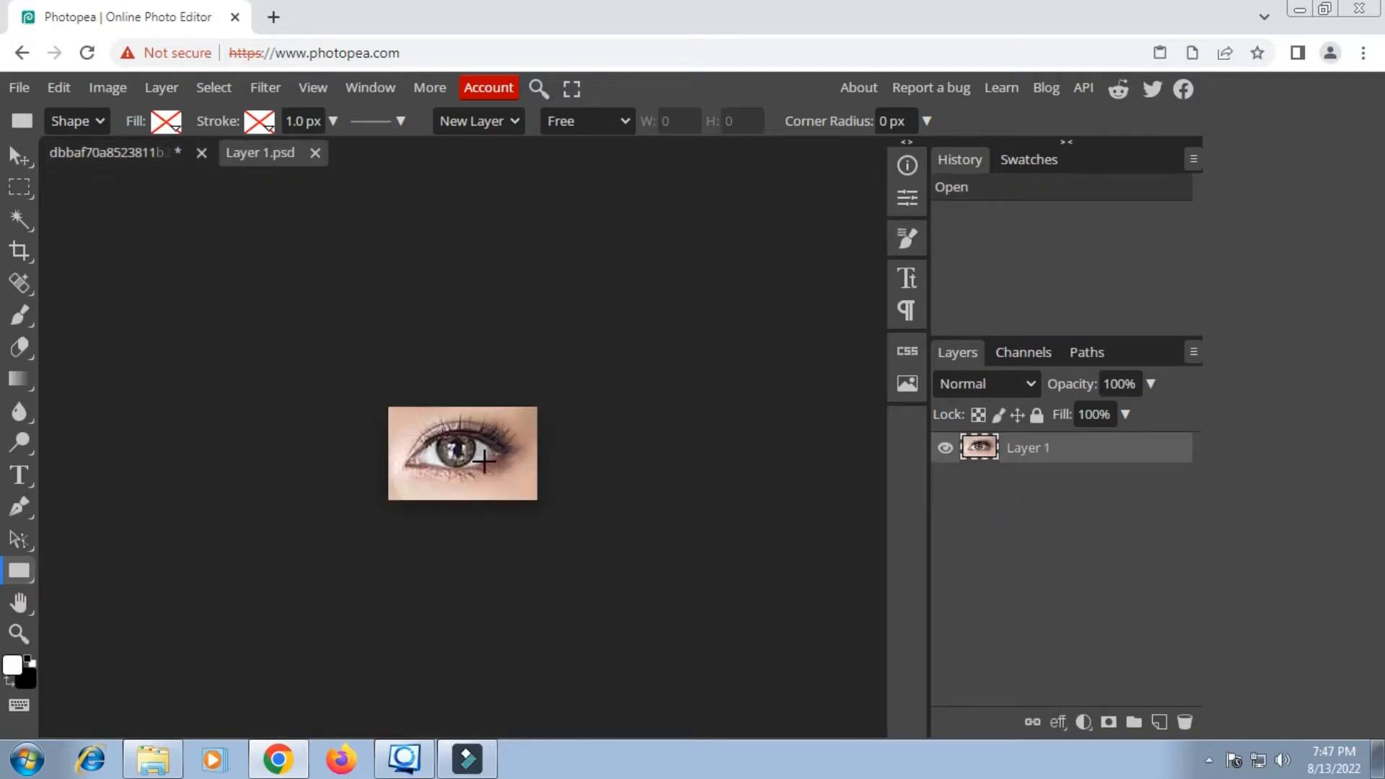
pyautogui.click(20, 633)
pyautogui.click(461, 444)
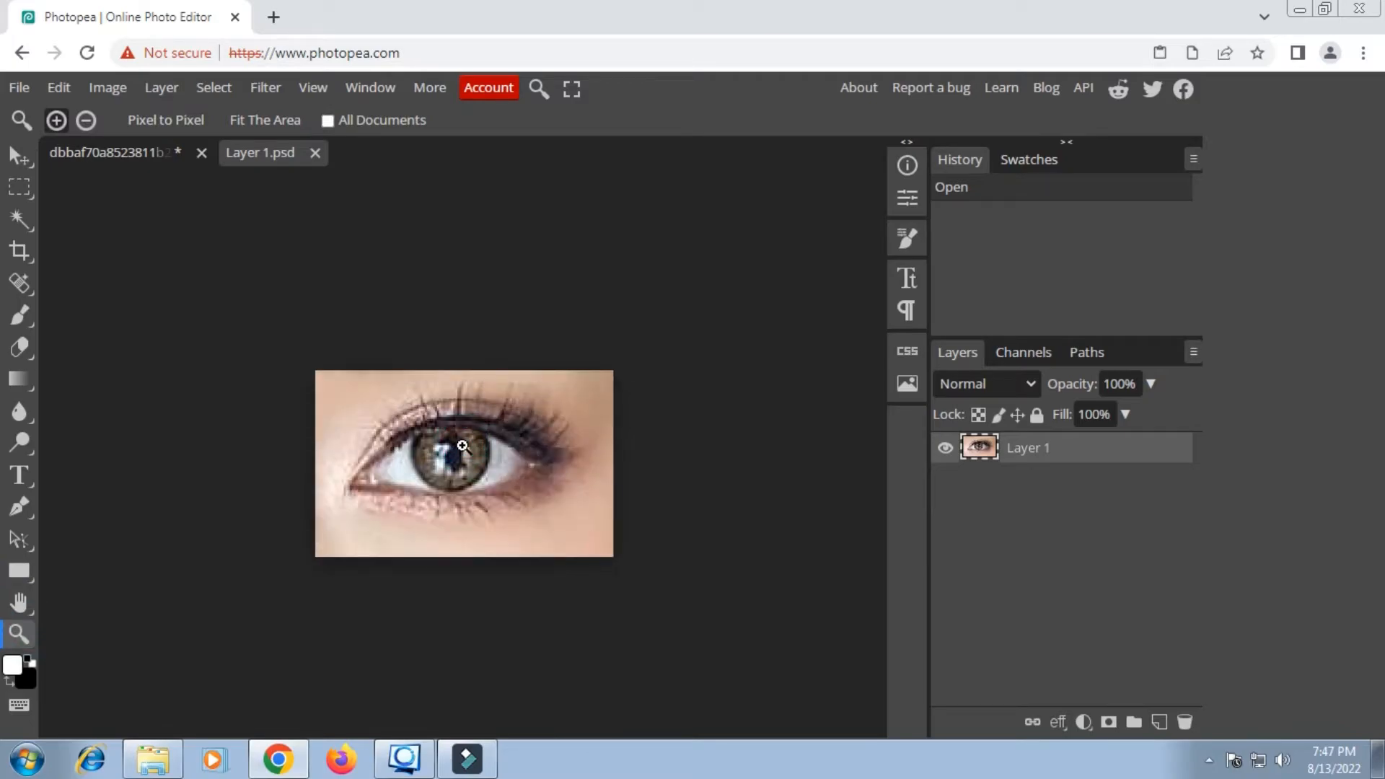
# - Apply Lens Correction to the eye with amount -26 and scale 127%, and save the smart object
pyautogui.click(254, 87)
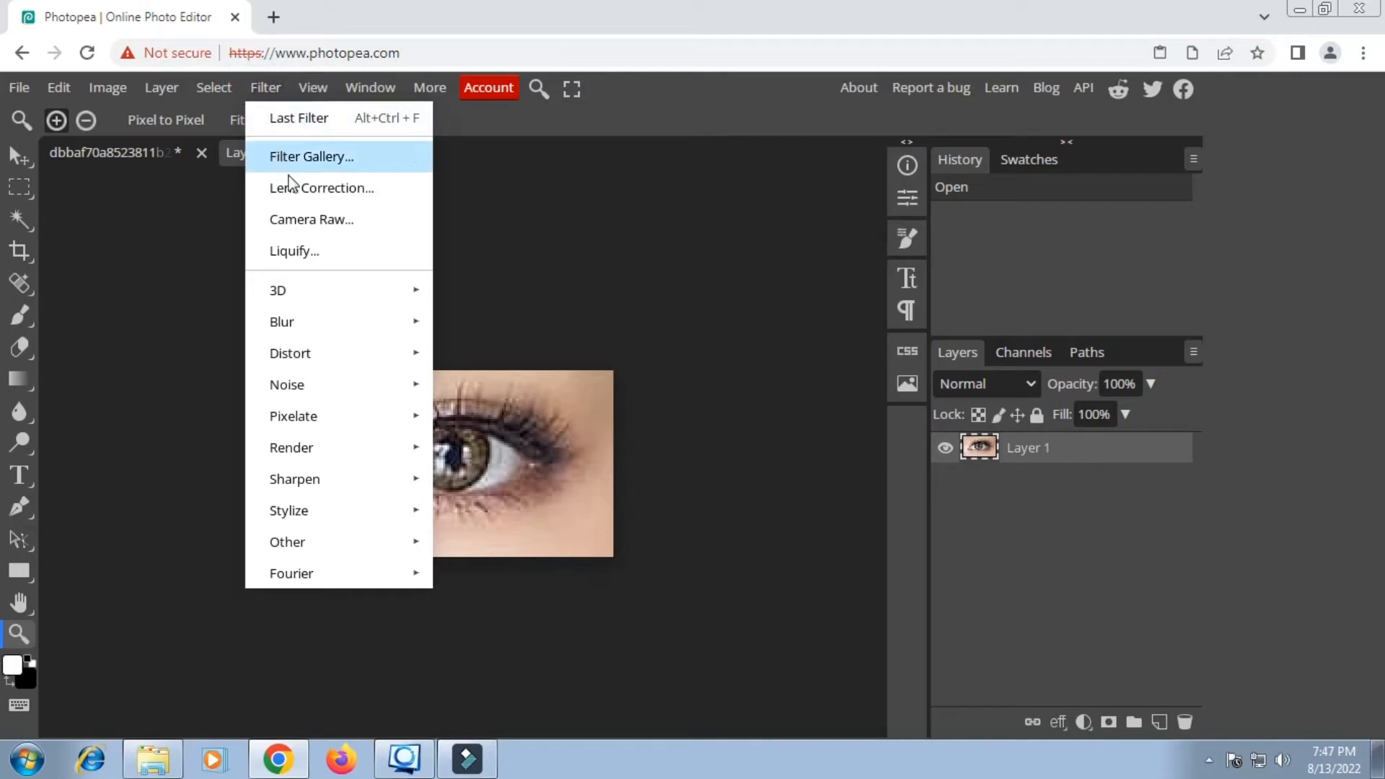
pyautogui.click(351, 189)
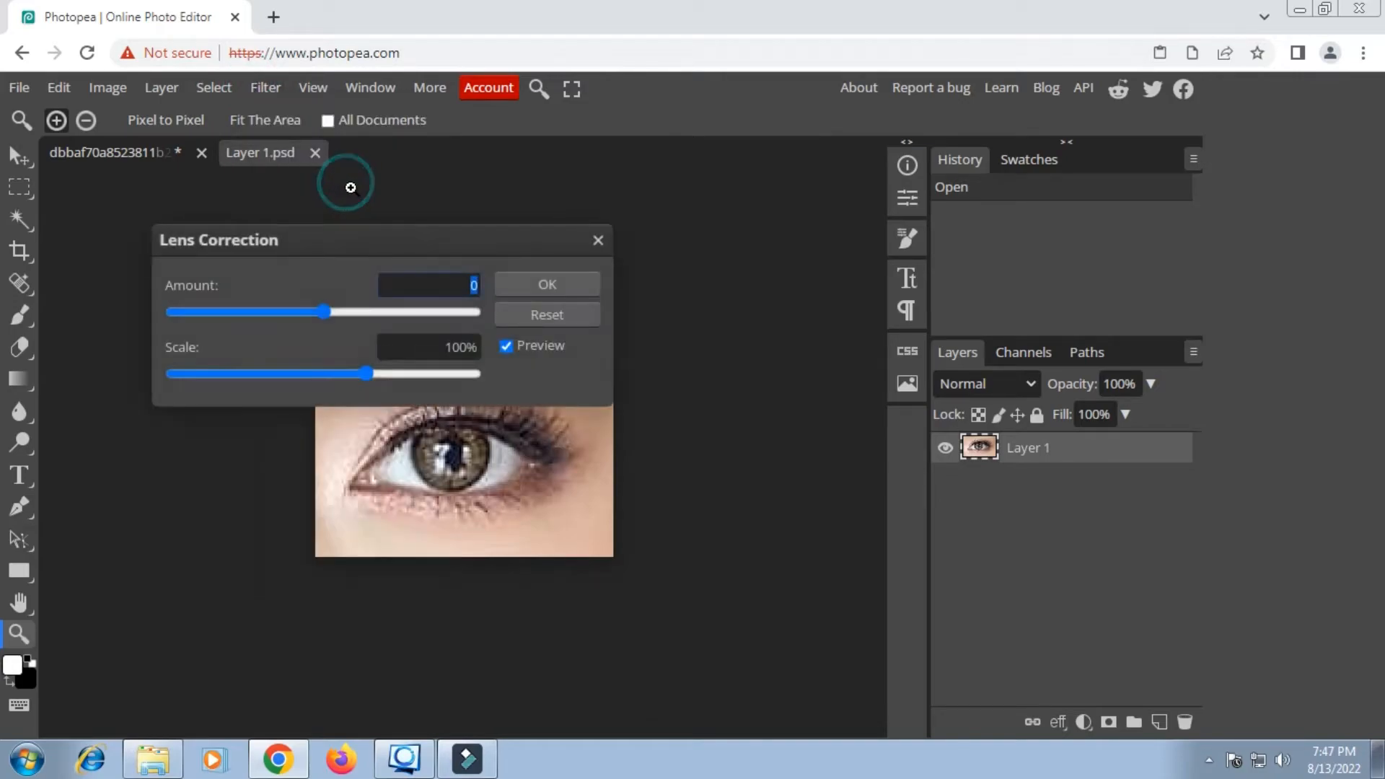
pyautogui.moveTo(450, 246); pyautogui.dragTo(825, 232)
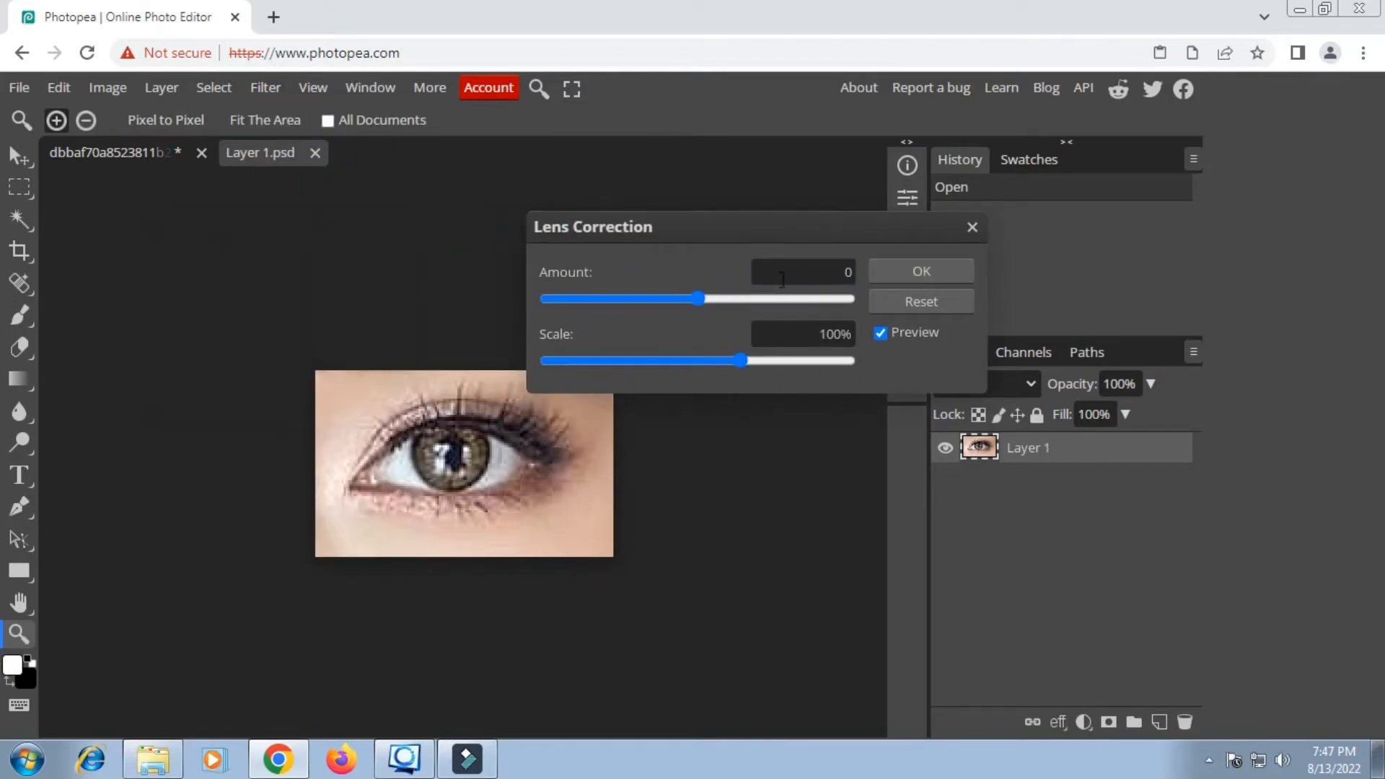
pyautogui.click(697, 298)
pyautogui.moveTo(686, 298); pyautogui.dragTo(667, 298)
pyautogui.moveTo(741, 361); pyautogui.dragTo(781, 364)
pyautogui.moveTo(666, 299); pyautogui.dragTo(658, 297)
pyautogui.moveTo(779, 361); pyautogui.dragTo(798, 365)
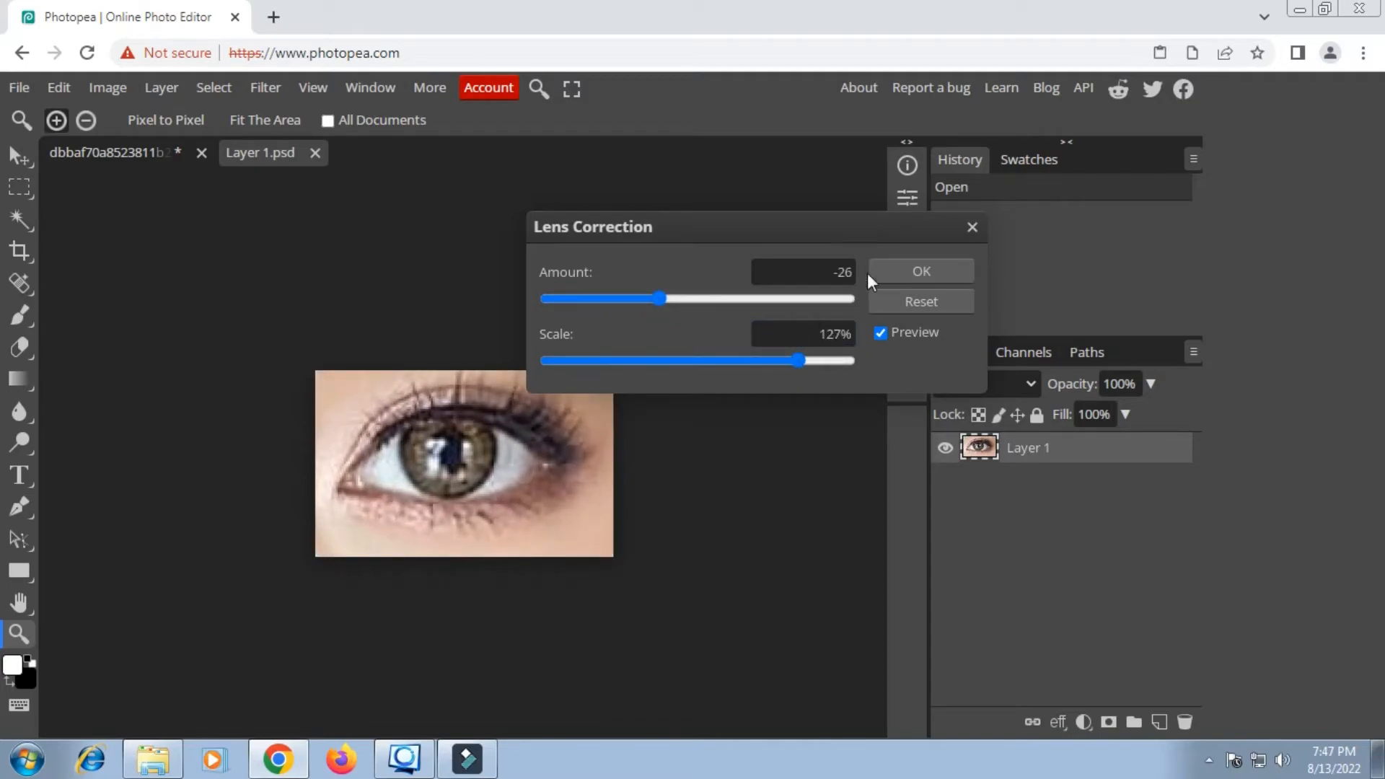
pyautogui.click(907, 272)
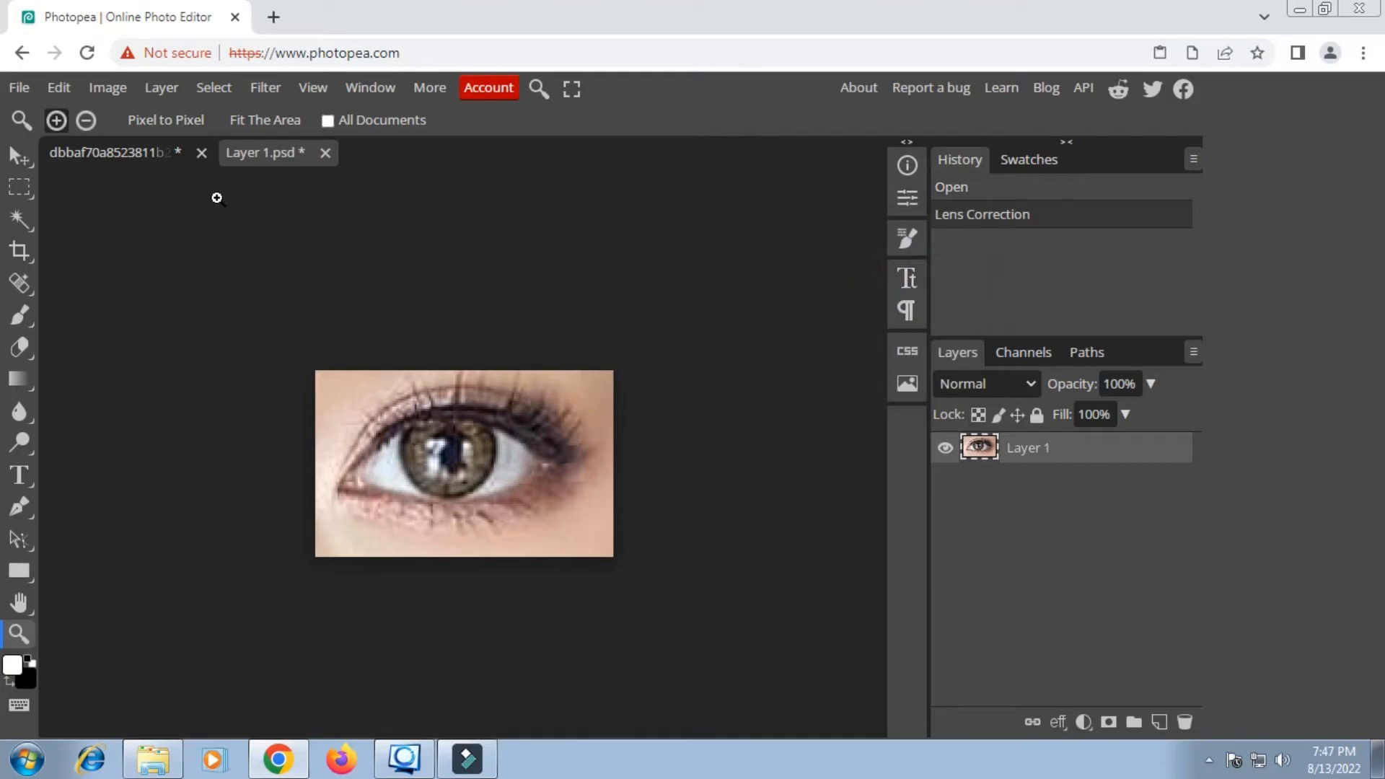
pyautogui.click(20, 88)
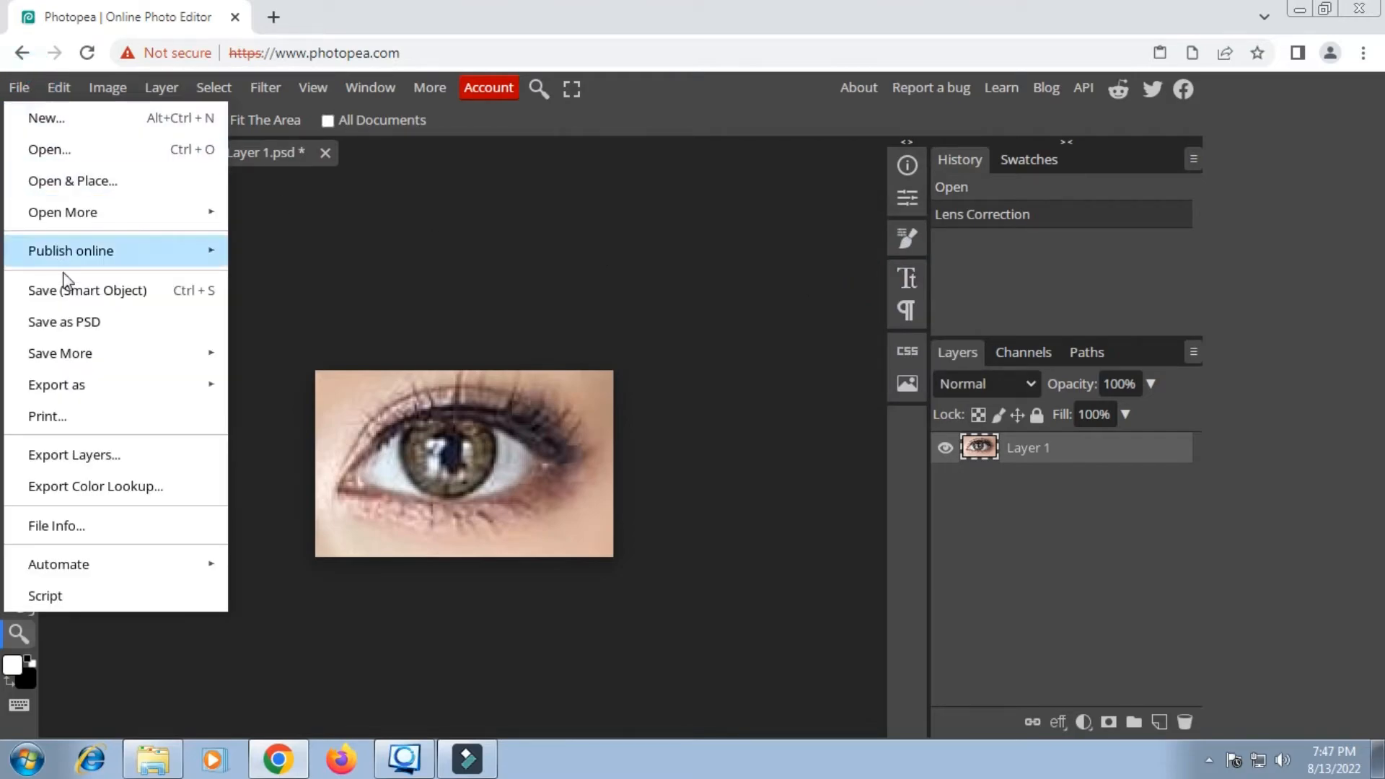
pyautogui.click(164, 291)
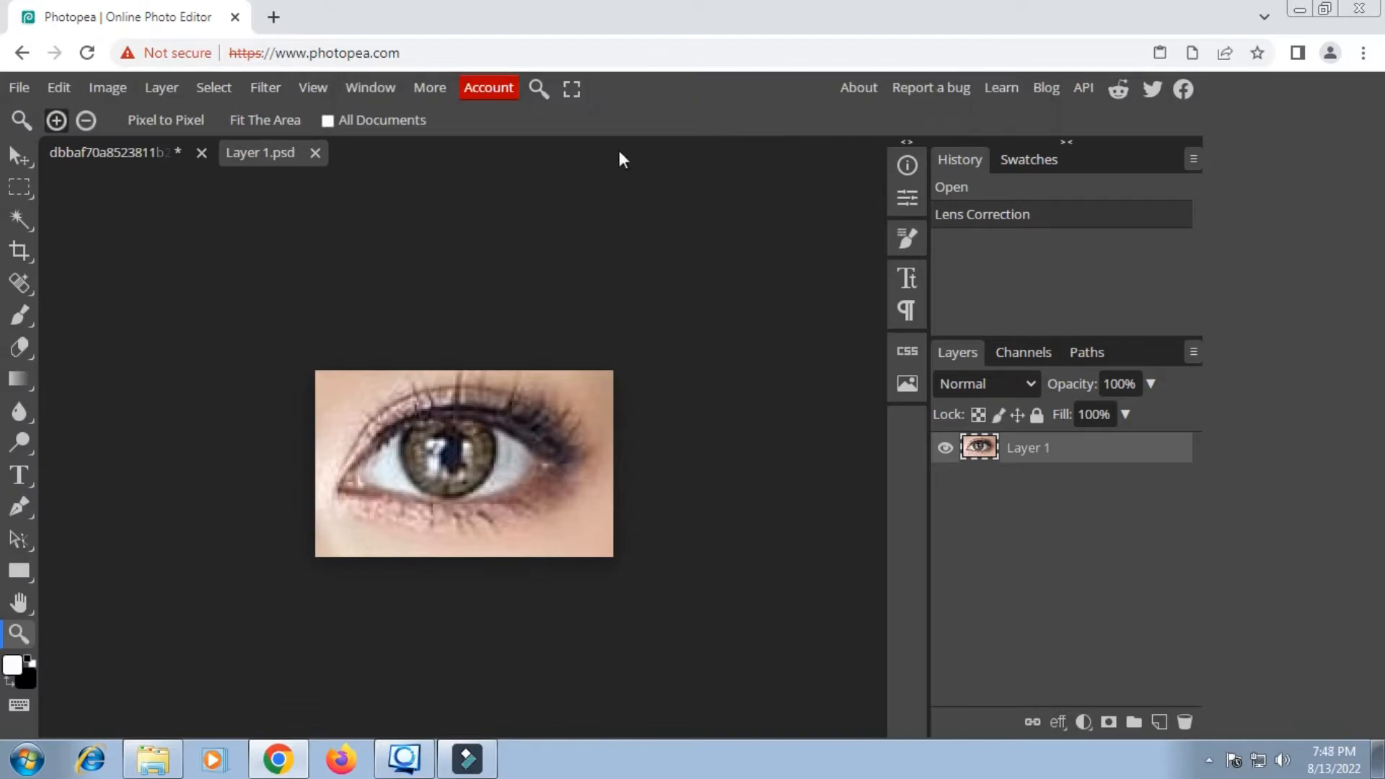
# - Close the smart object document and compare the portrait with Layer 1 hidden and shown
pyautogui.click(314, 152)
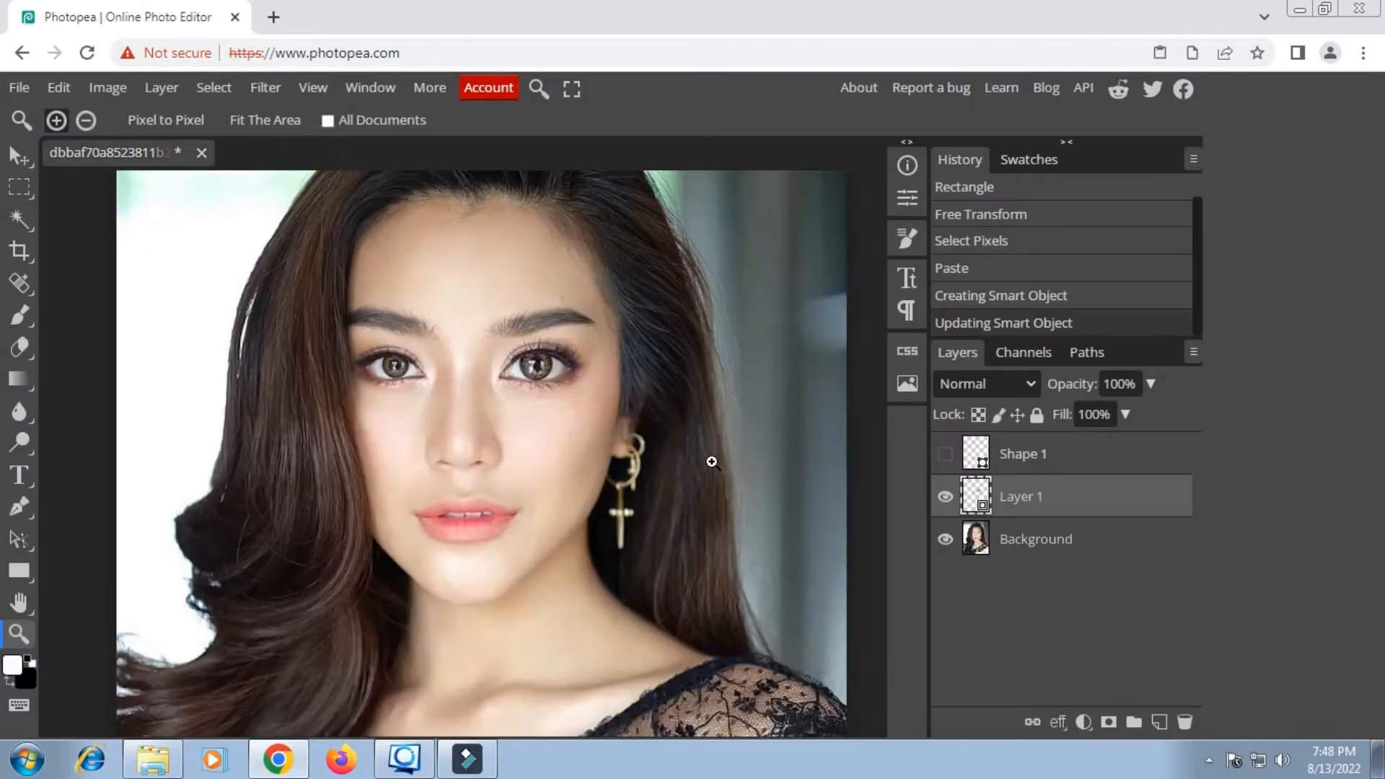
pyautogui.click(945, 496)
pyautogui.click(945, 496)
pyautogui.click(945, 497)
pyautogui.click(945, 496)
# - Show Shape 1 and move its rectangle with Free Transform over the unedited eye, at about X 412 px, Y 461 px
pyautogui.click(945, 454)
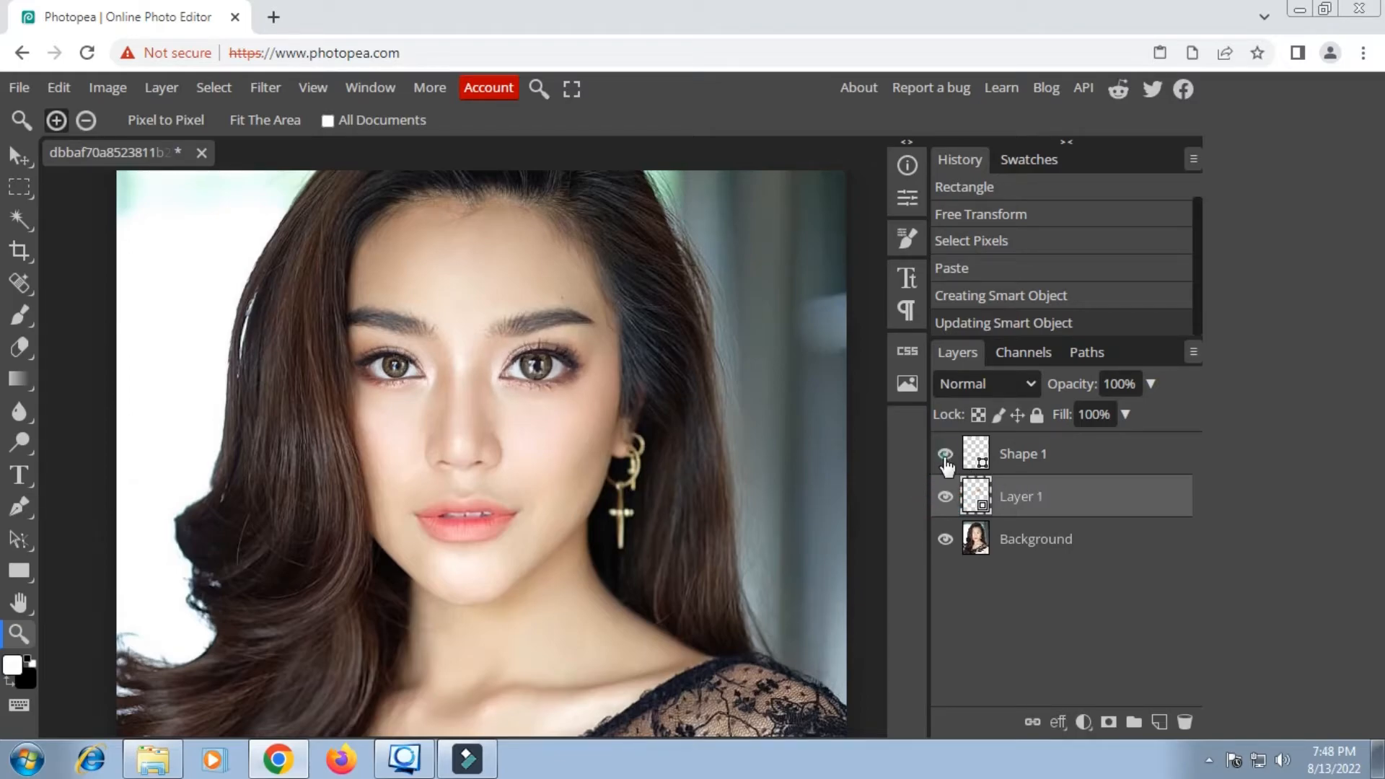
pyautogui.click(1037, 463)
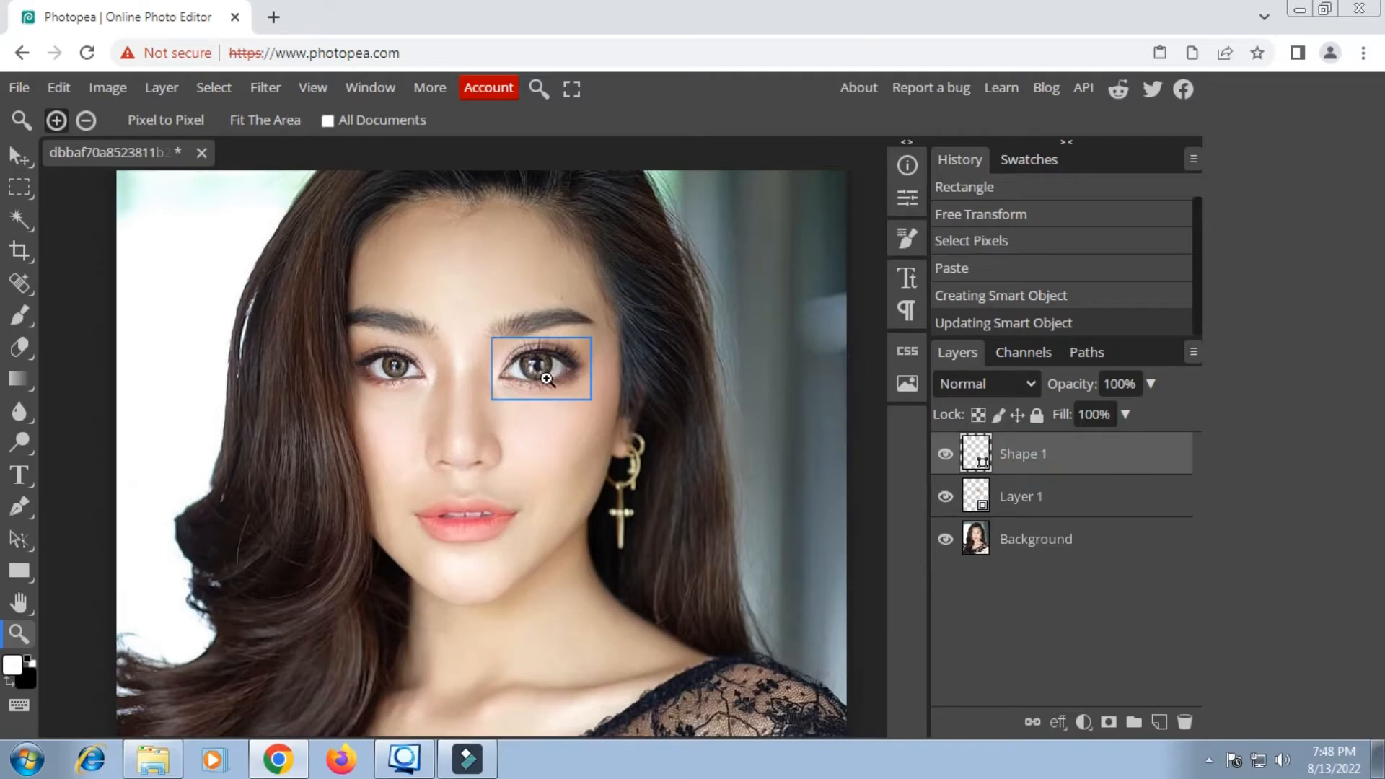
pyautogui.click(20, 188)
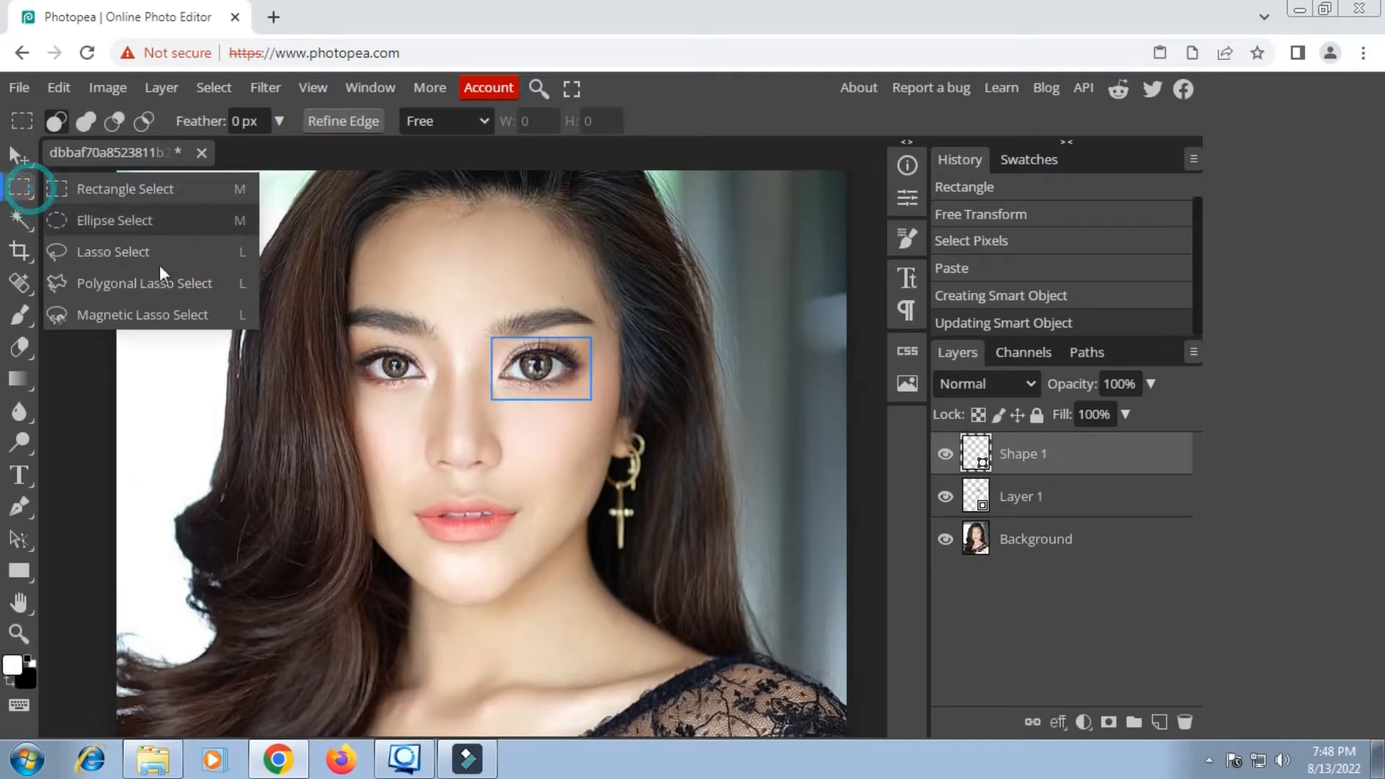
pyautogui.click(949, 453)
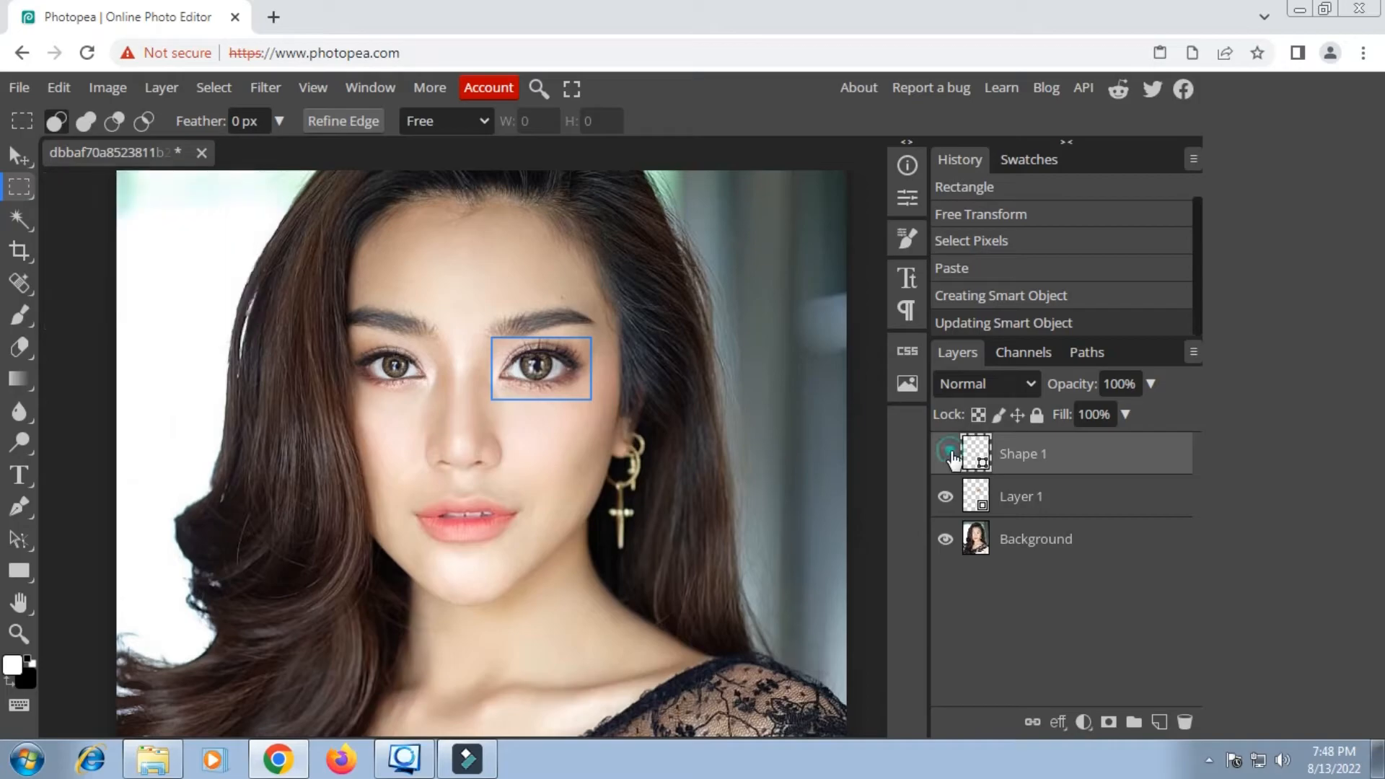
pyautogui.click(946, 455)
pyautogui.click(1035, 462)
pyautogui.rightClick(507, 351)
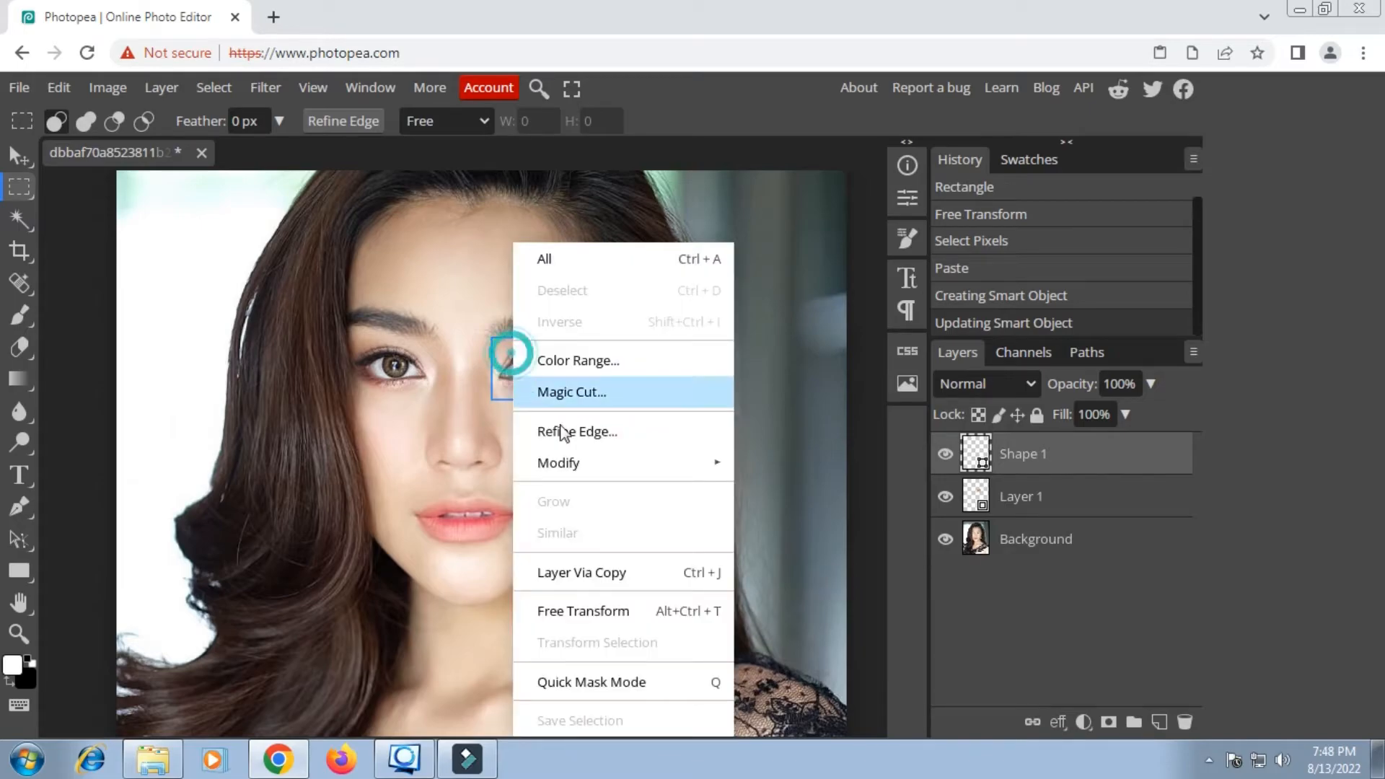
pyautogui.click(603, 619)
pyautogui.moveTo(567, 349); pyautogui.dragTo(423, 376)
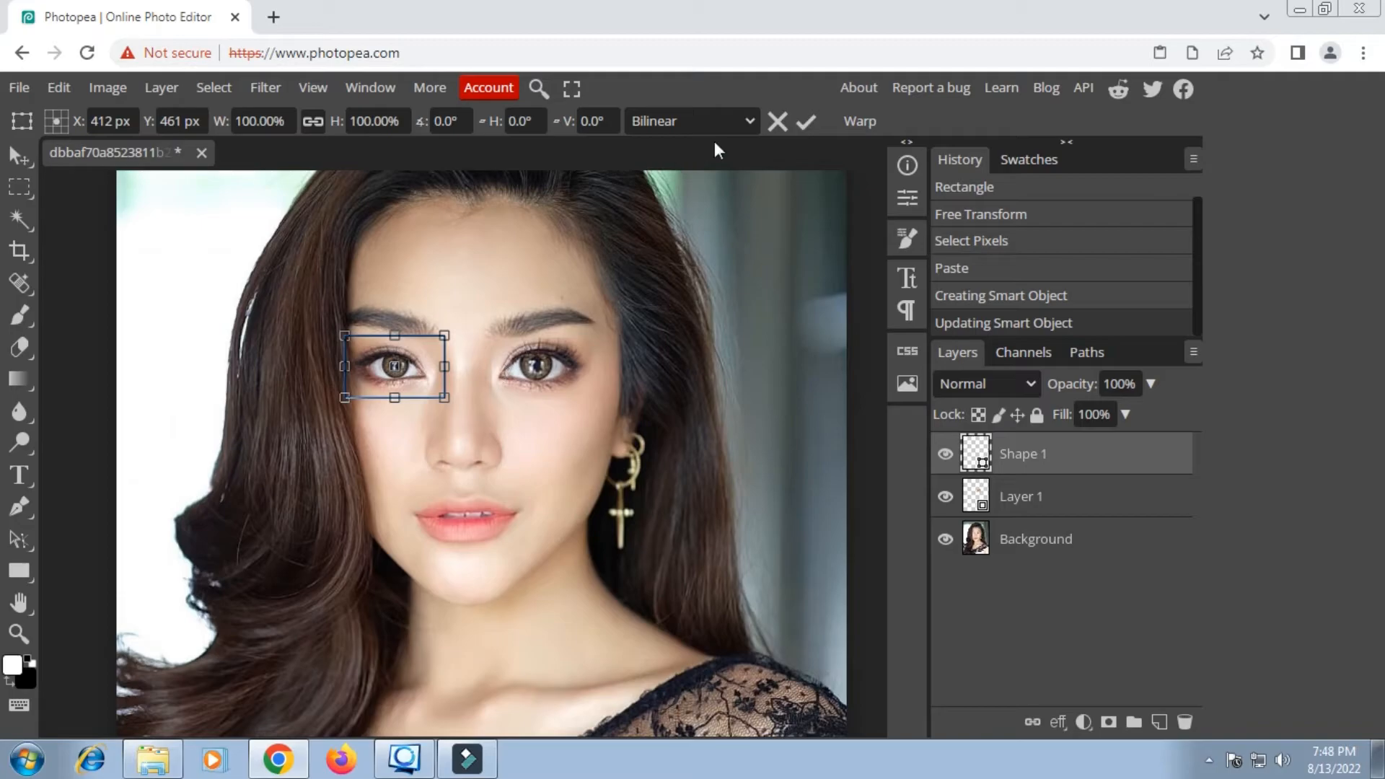
pyautogui.click(808, 117)
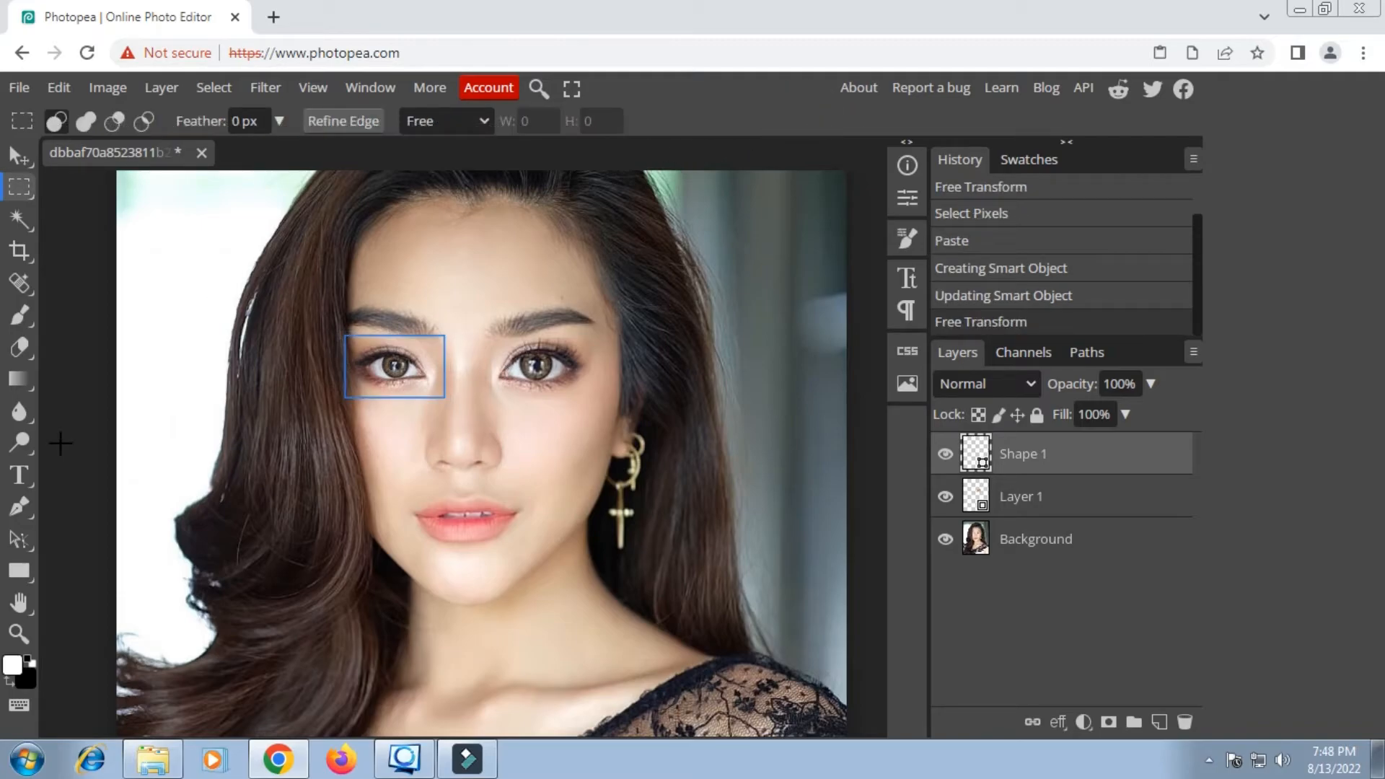
# - Make a new anti-aliased selection from the Shape 1 rectangle around the unedited eye
pyautogui.click(19, 573)
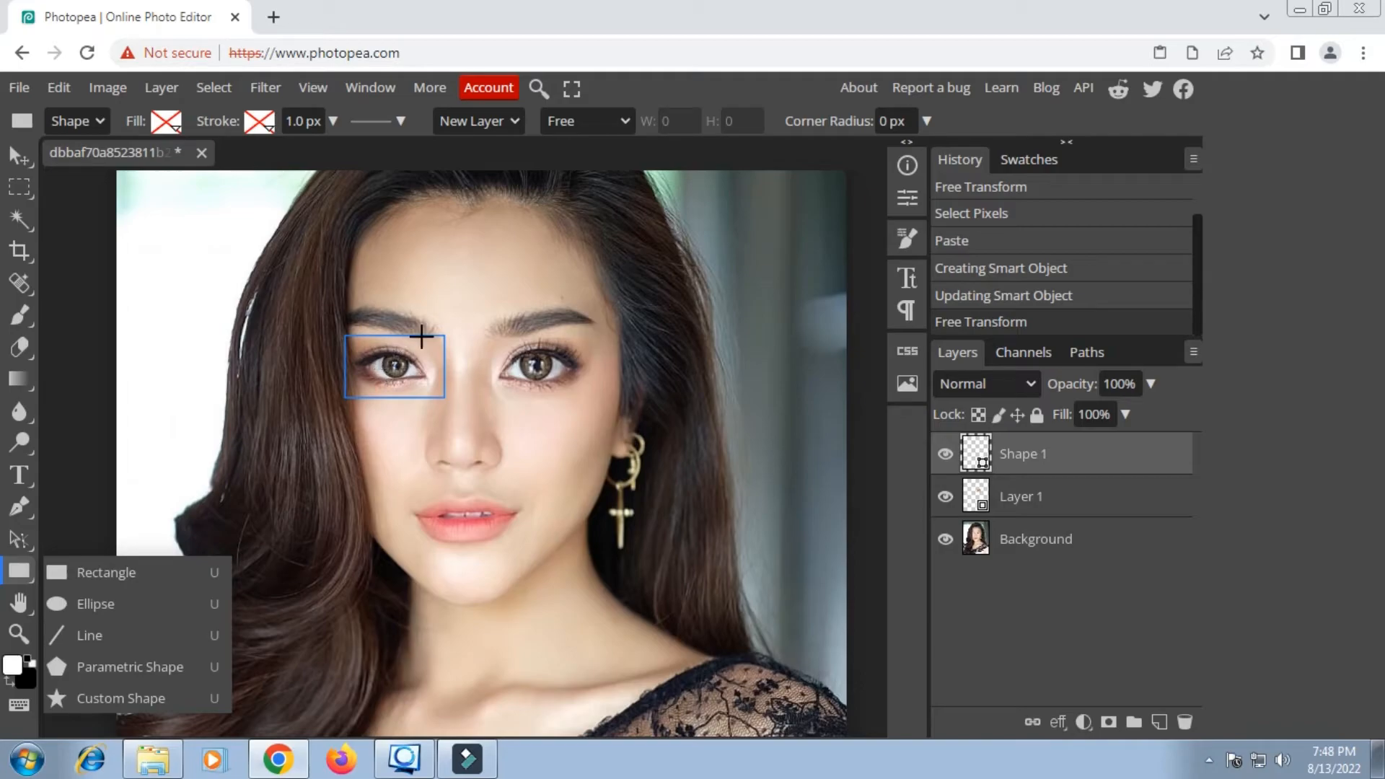
pyautogui.rightClick(434, 310)
pyautogui.click(503, 403)
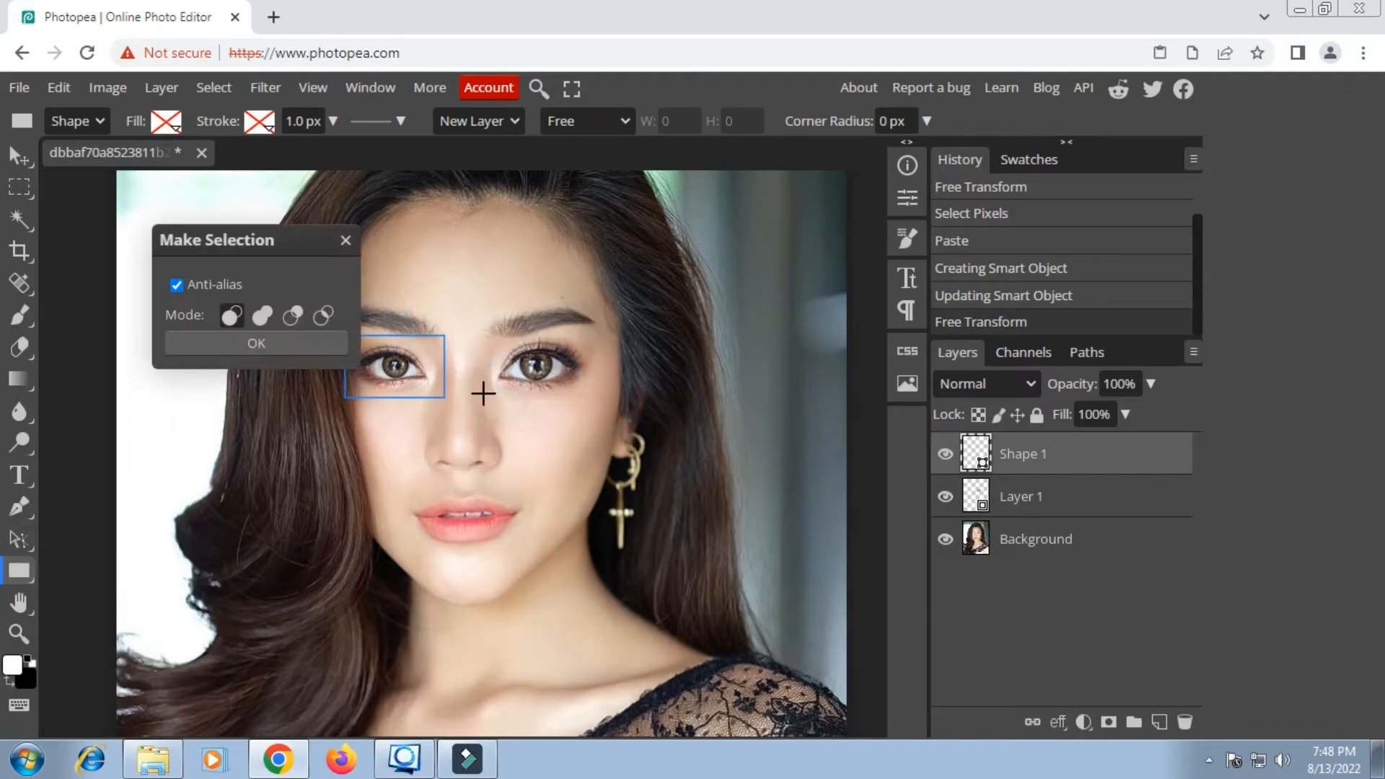
pyautogui.click(272, 345)
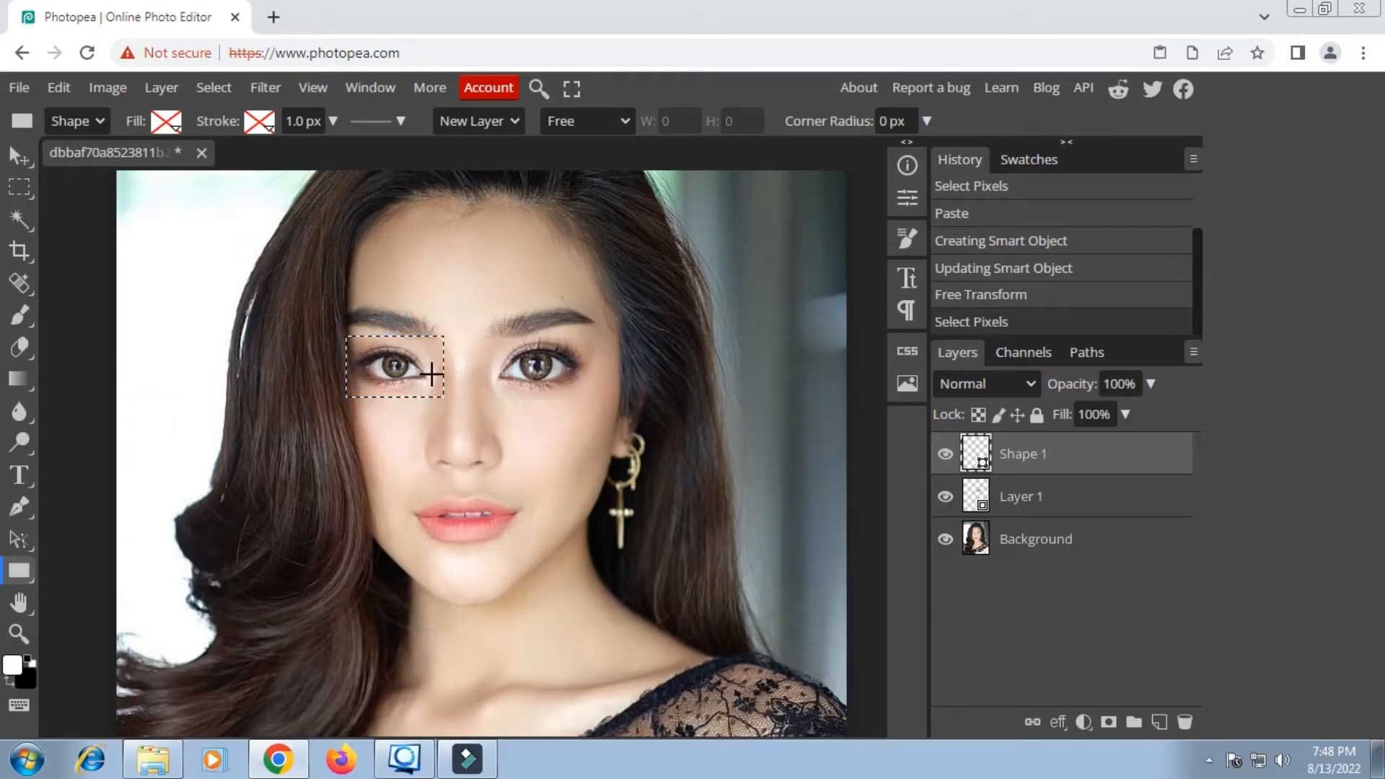
# - Copy the selected second eye from the Background layer and paste it as a new layer
pyautogui.click(1036, 537)
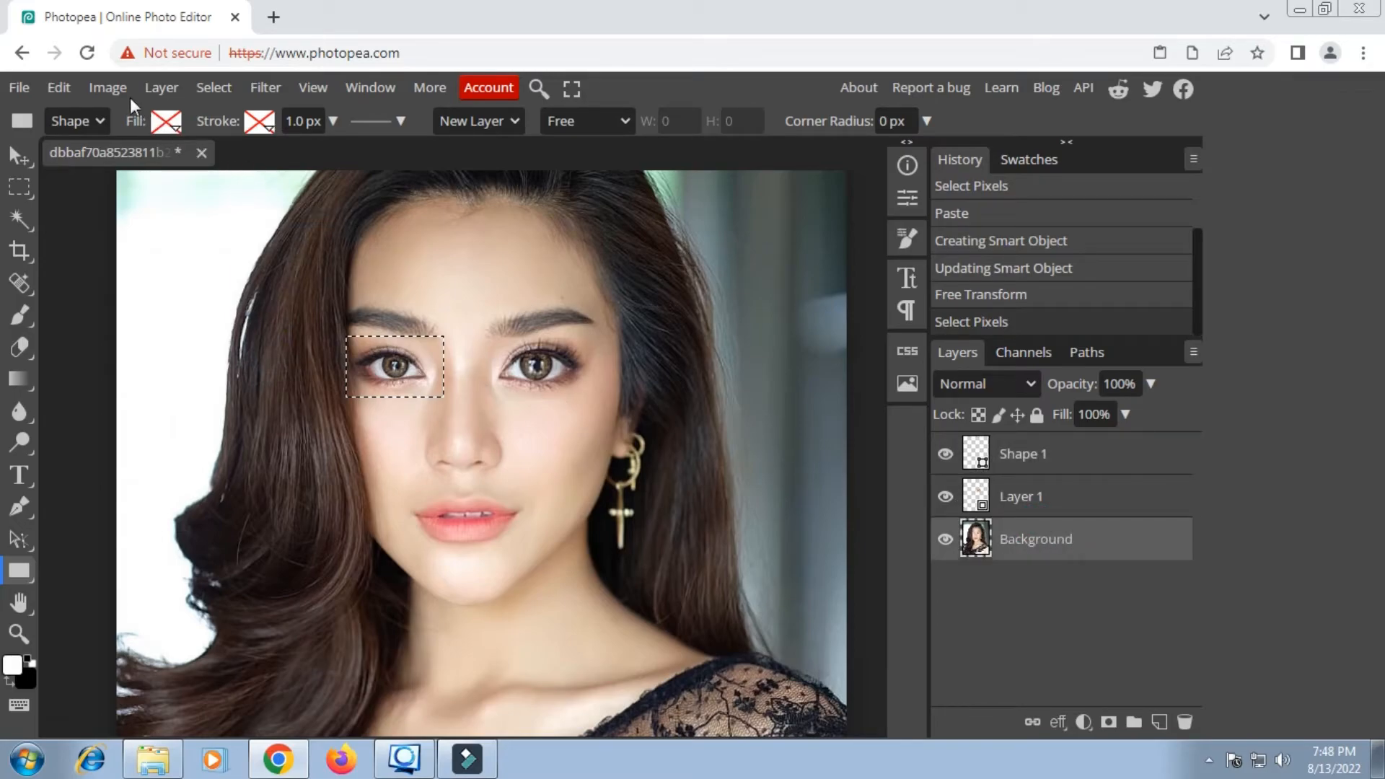
pyautogui.click(58, 87)
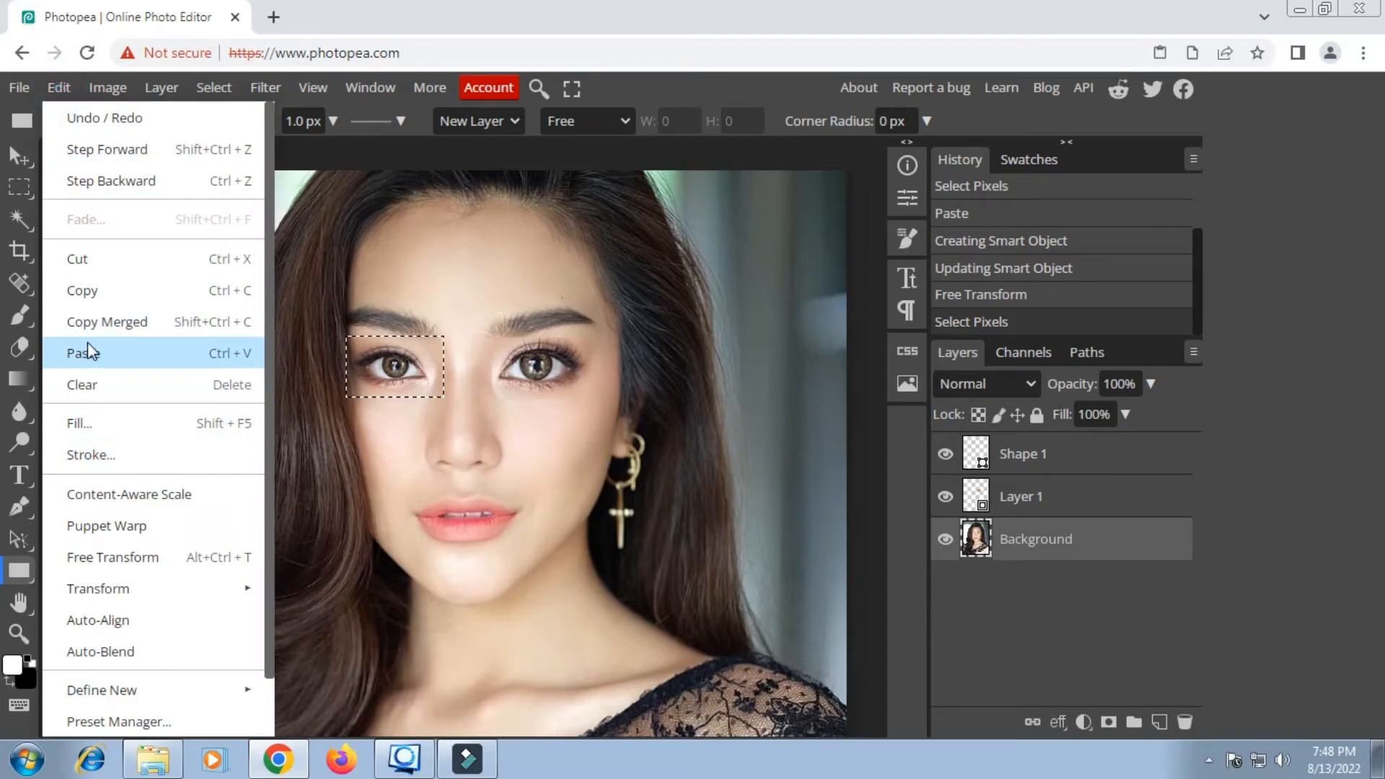
pyautogui.click(94, 291)
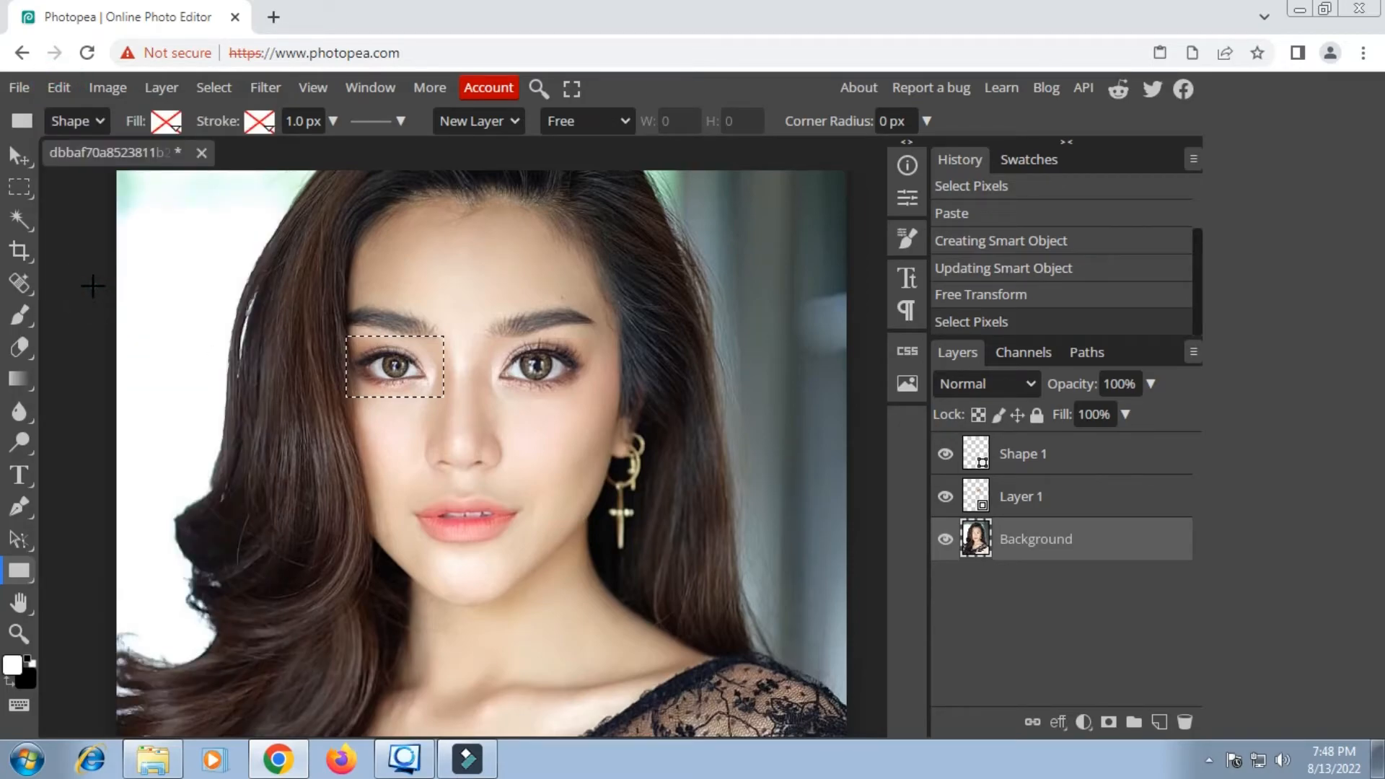
pyautogui.click(58, 87)
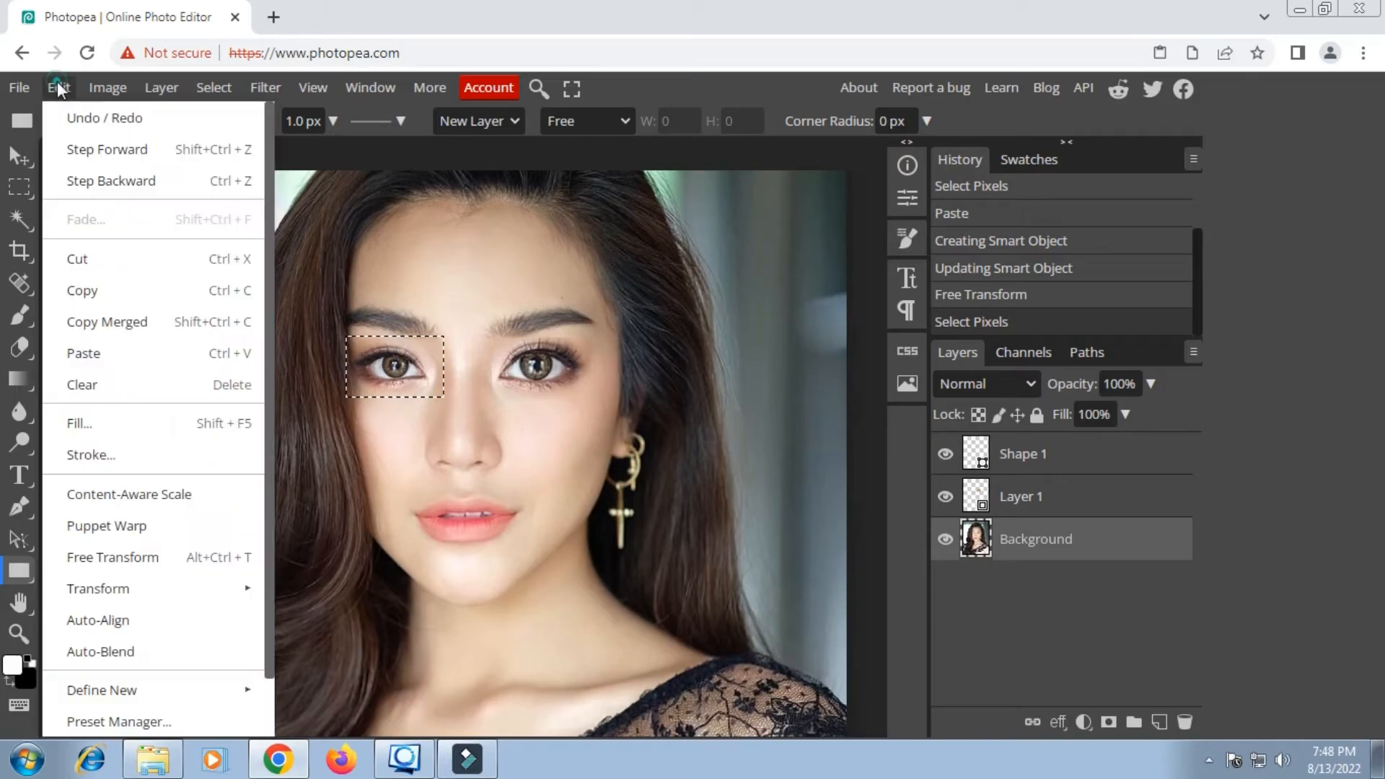
pyautogui.click(77, 351)
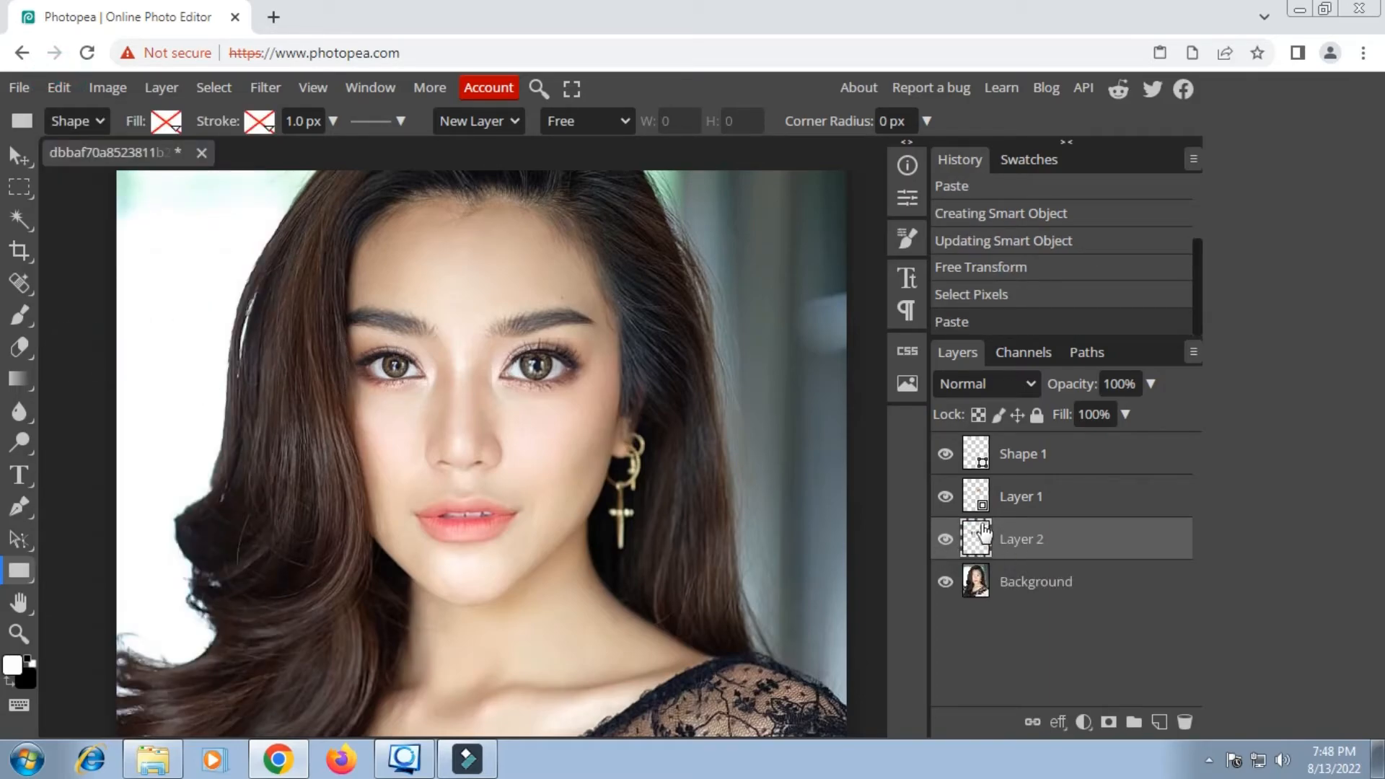
# - Check the pasted eye on Layer 2 by temporarily hiding Shape 1, Layer 1 and the Background
pyautogui.click(945, 497)
pyautogui.click(946, 454)
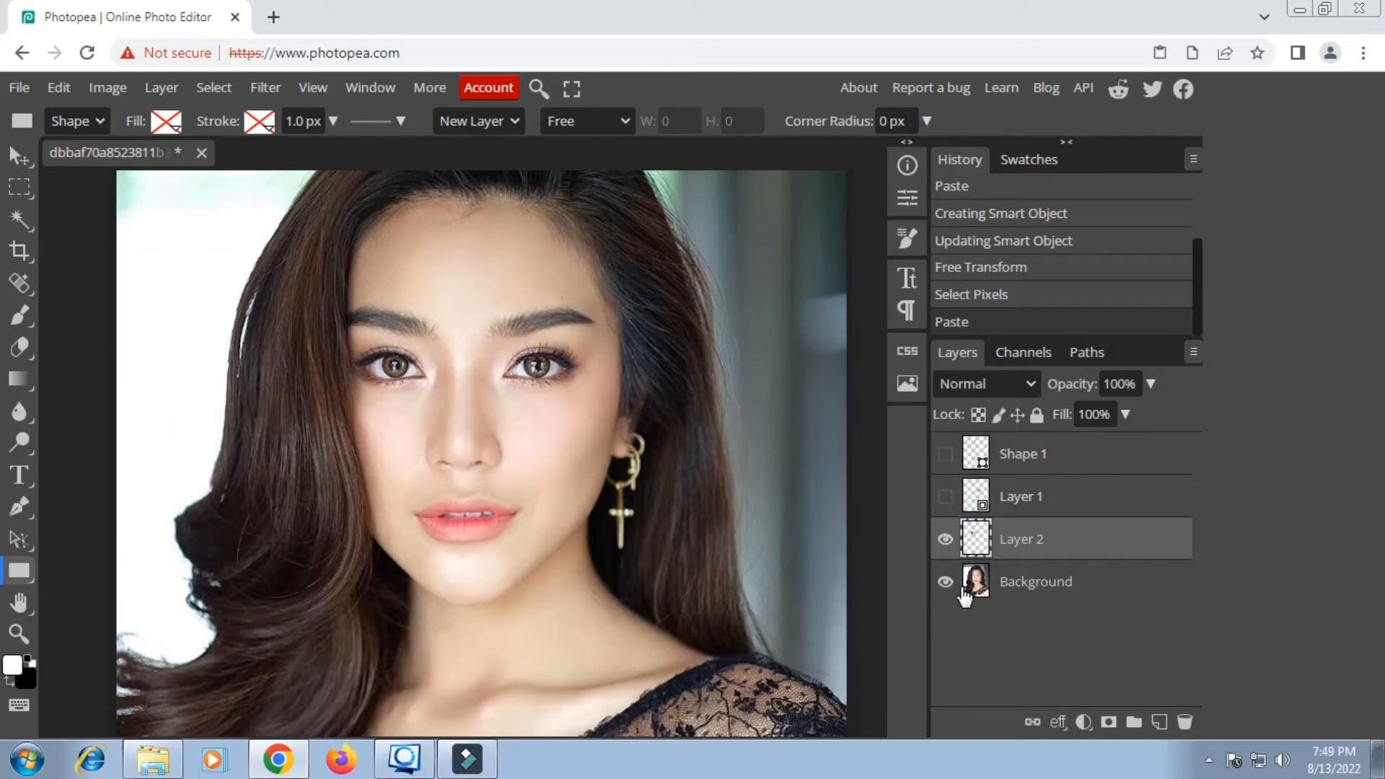
pyautogui.click(947, 582)
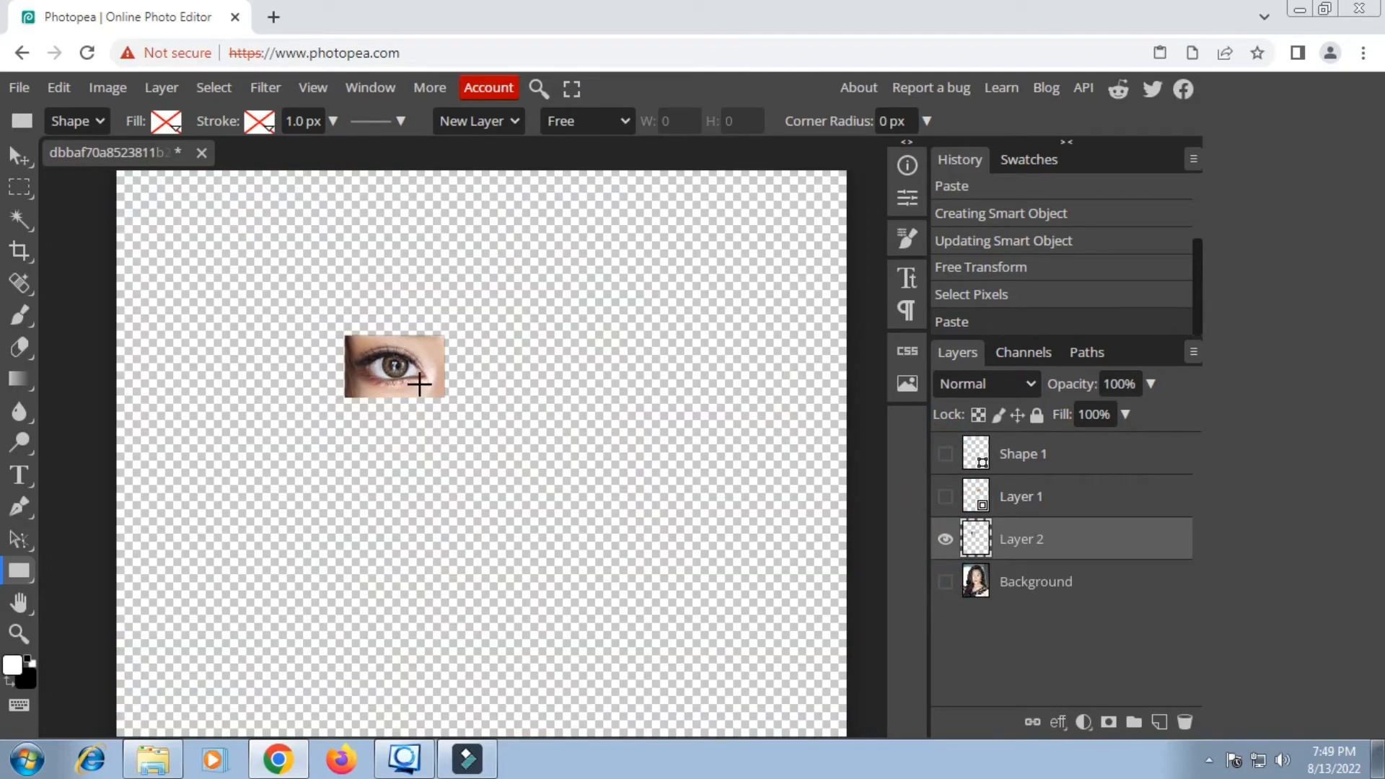
pyautogui.click(945, 497)
pyautogui.click(945, 454)
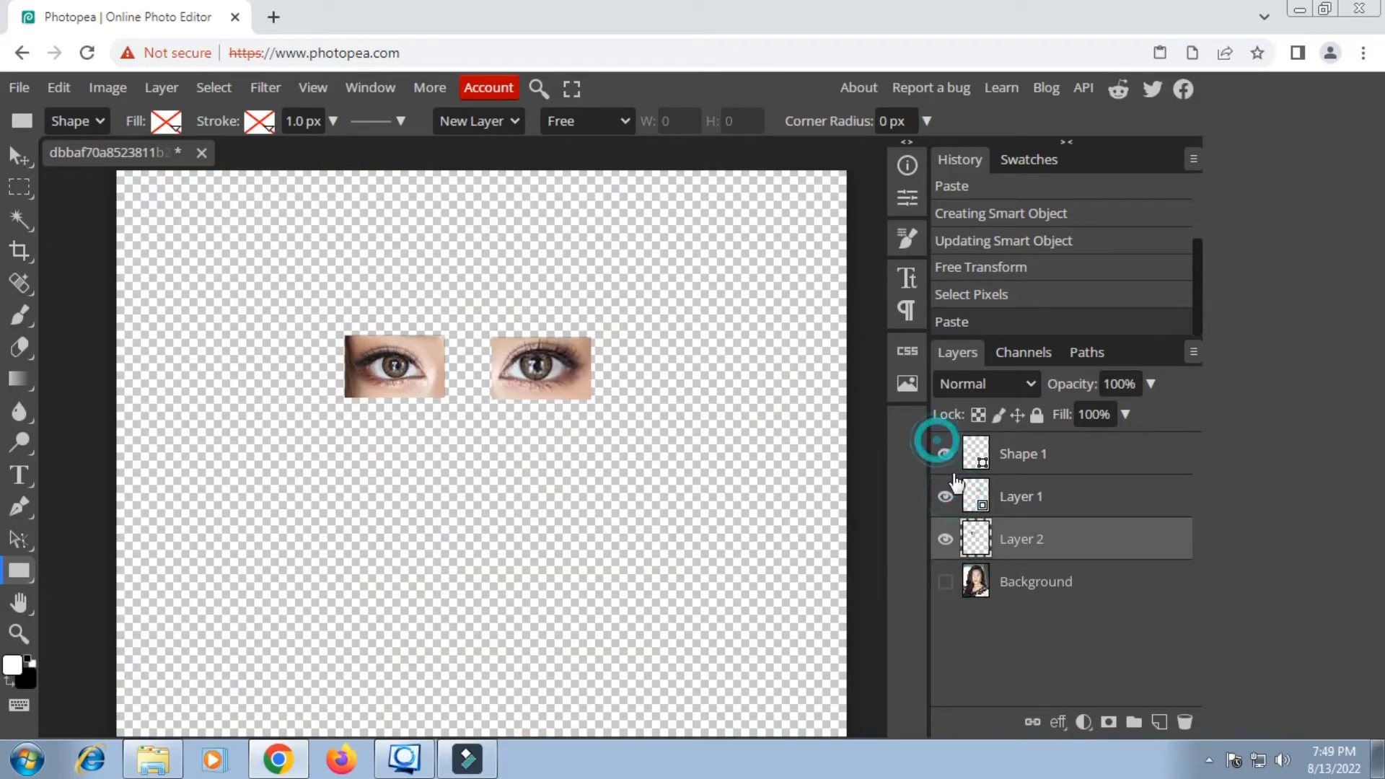
pyautogui.click(945, 583)
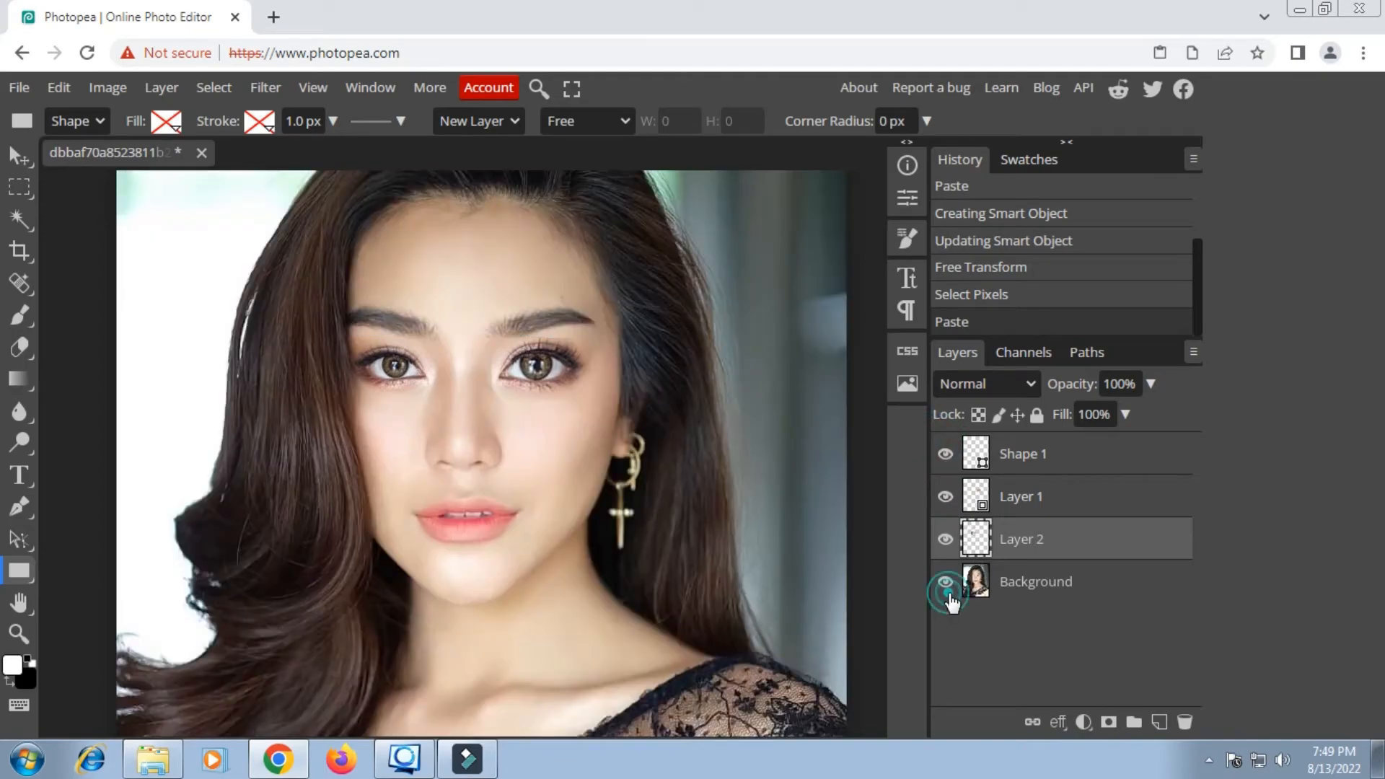
# - Convert Layer 2 to a smart object and open its contents for editing
pyautogui.rightClick(984, 552)
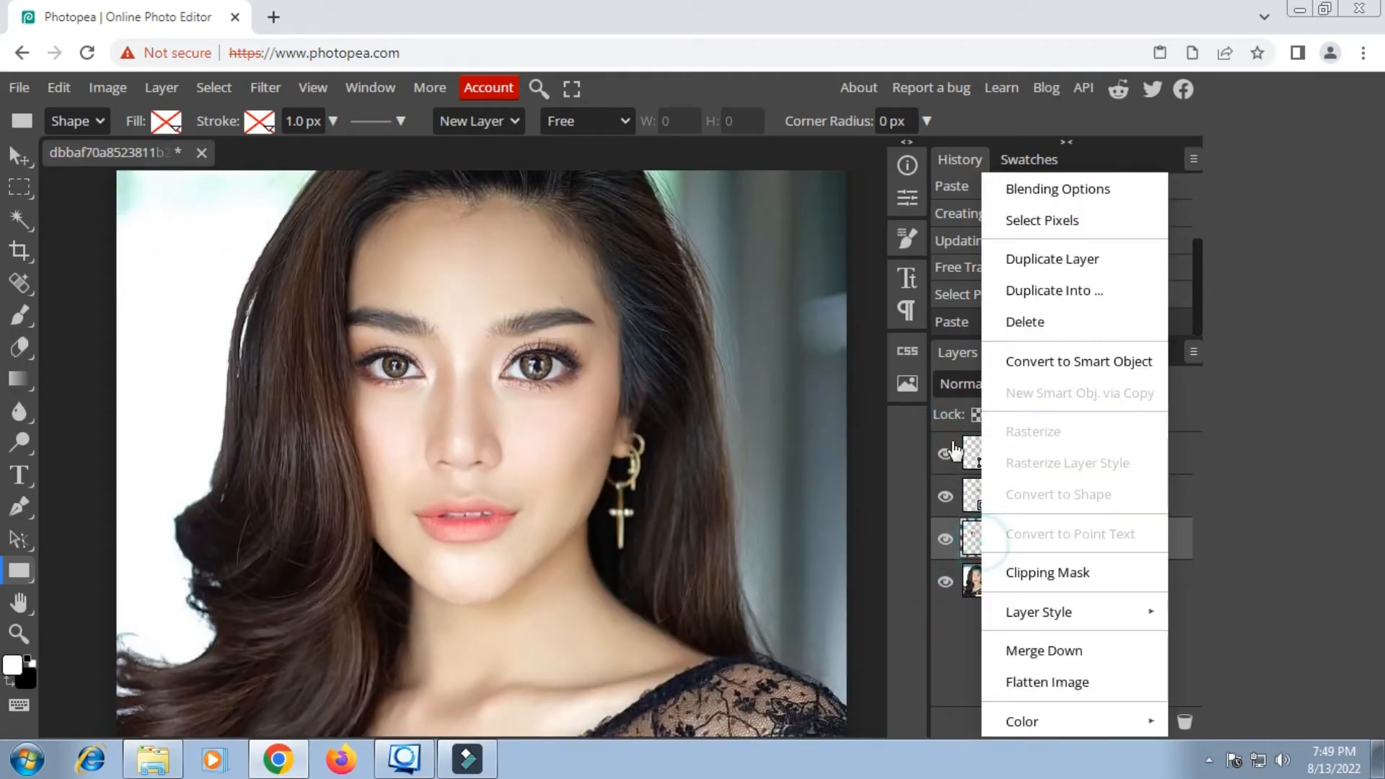
pyautogui.click(1059, 365)
pyautogui.doubleClick(984, 549)
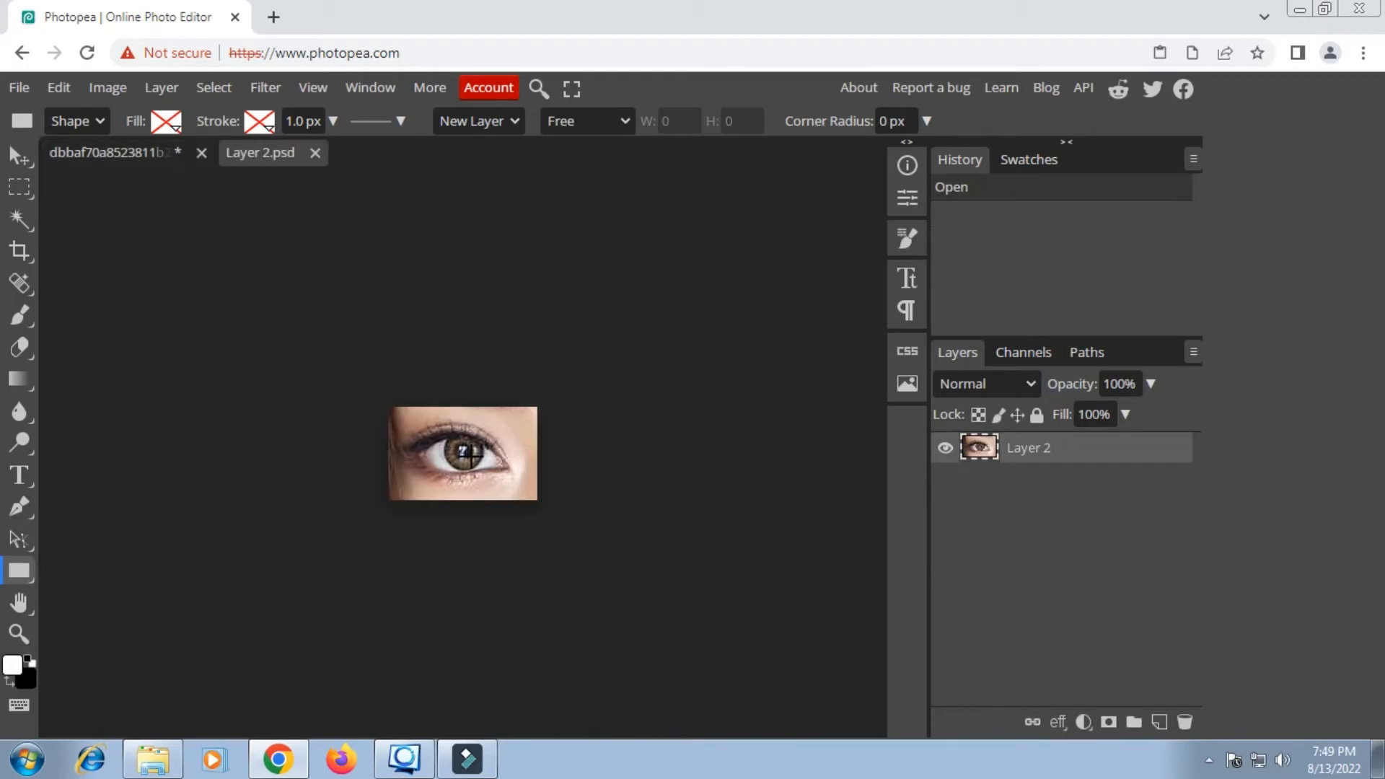
# - Reapply the last Lens Correction filter to the second eye, then save and close the smart object
pyautogui.click(263, 89)
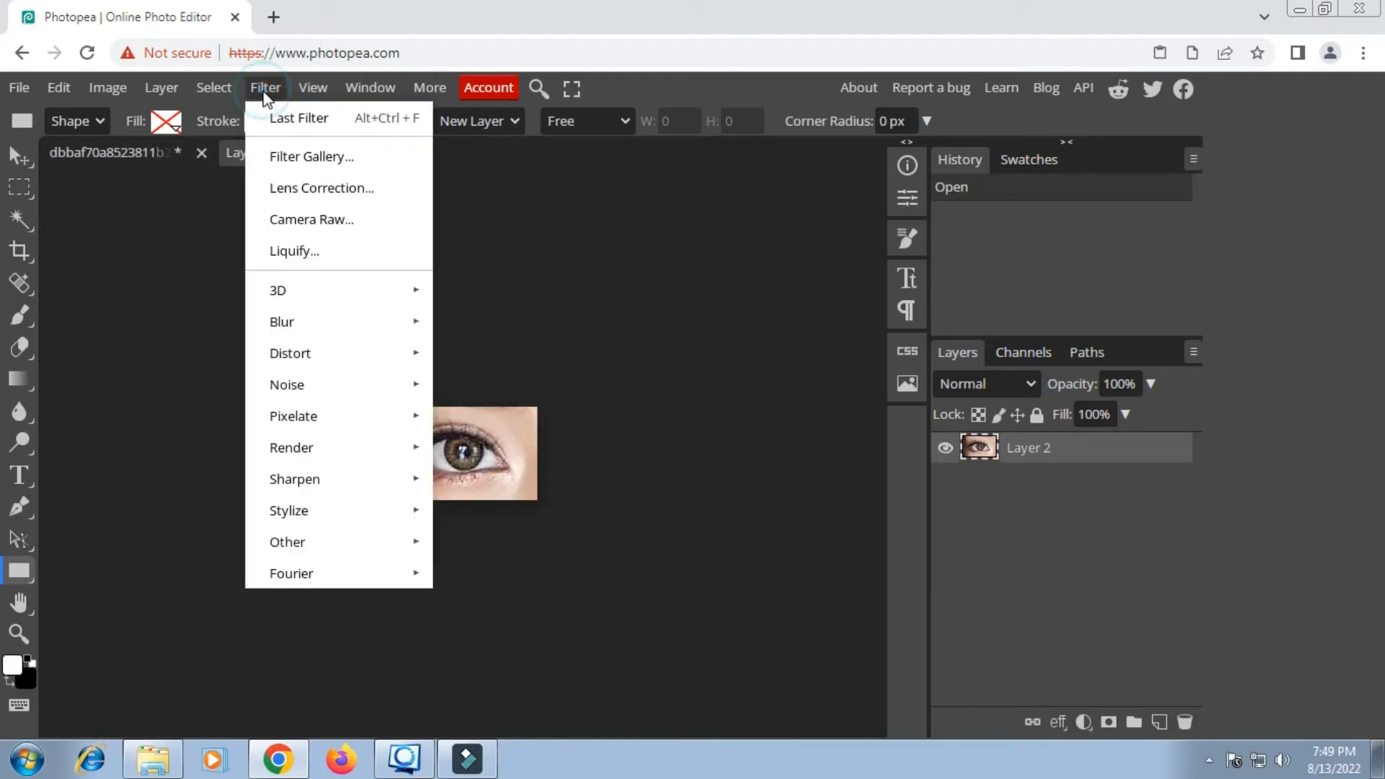
pyautogui.click(329, 120)
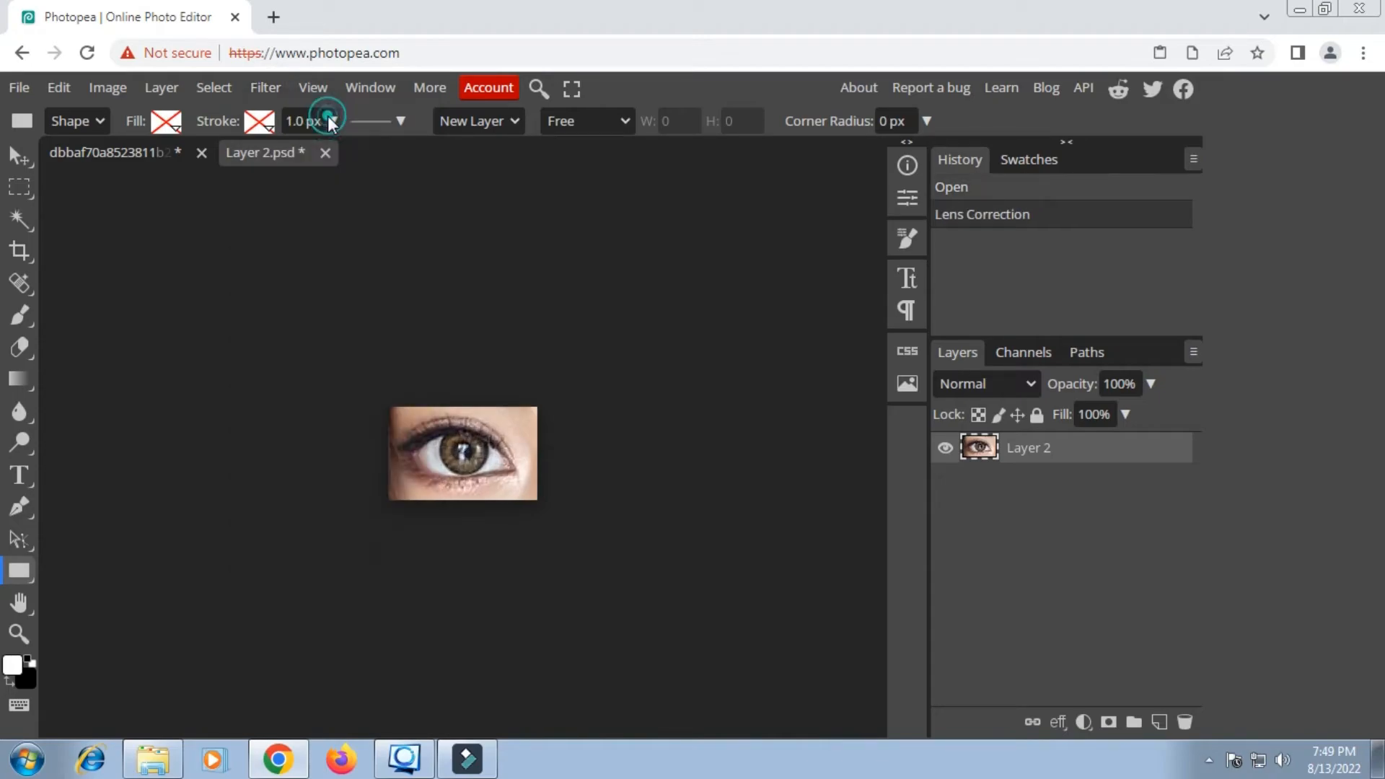
pyautogui.click(20, 88)
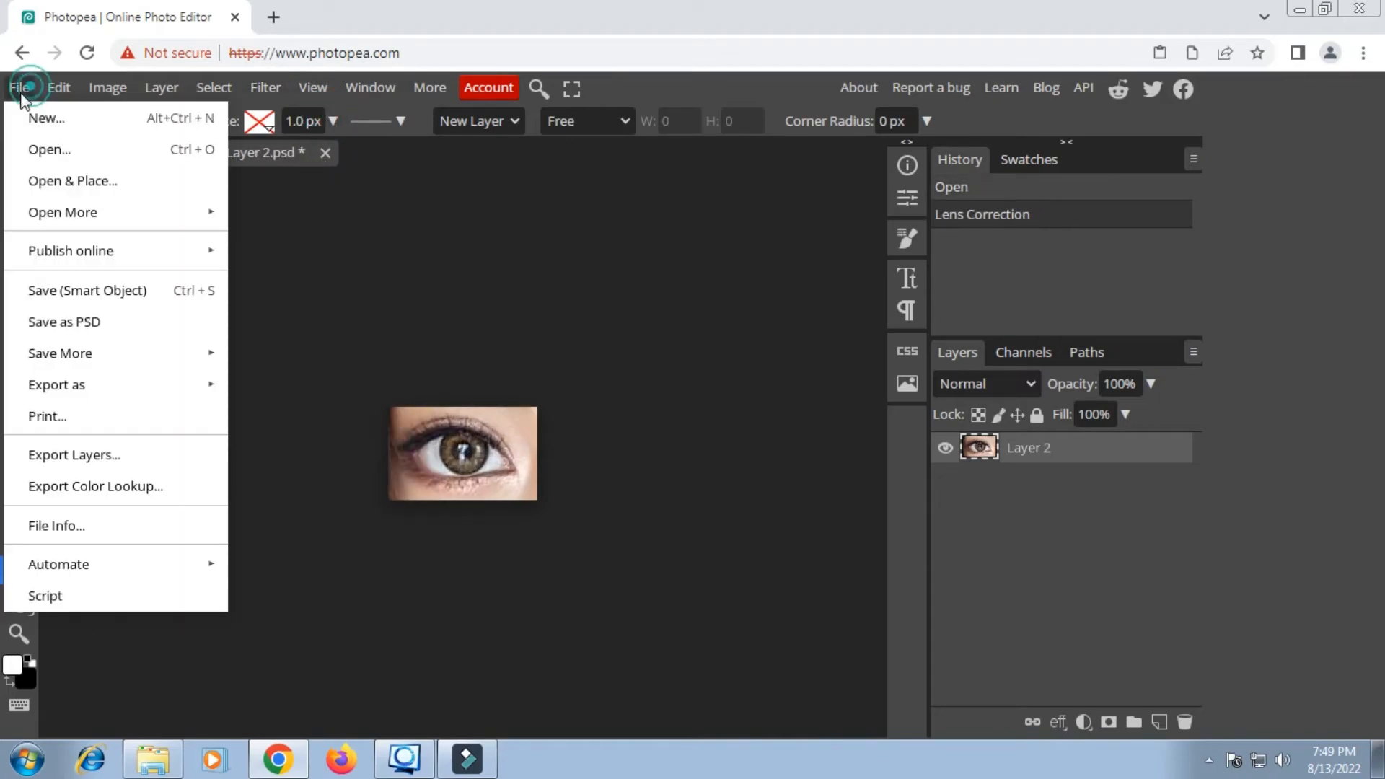
pyautogui.click(48, 289)
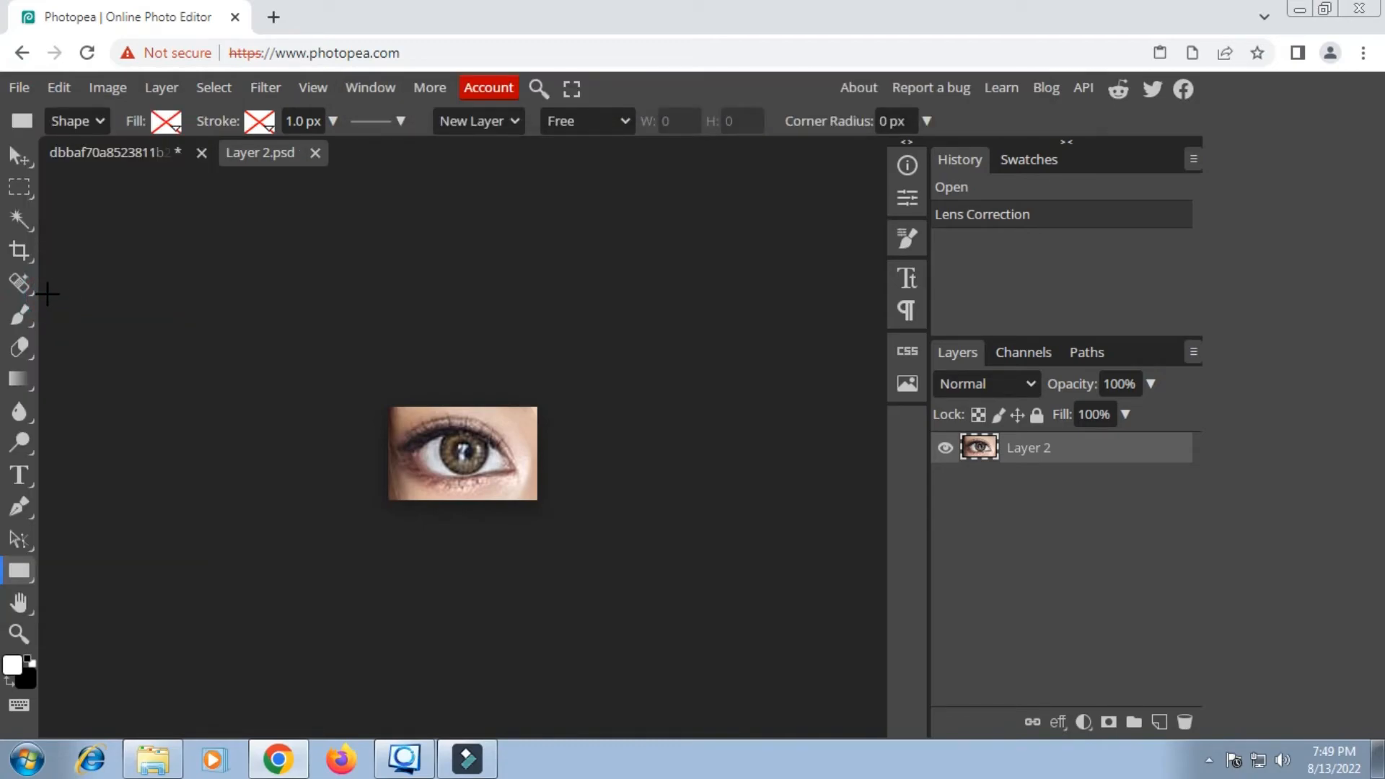
pyautogui.click(315, 153)
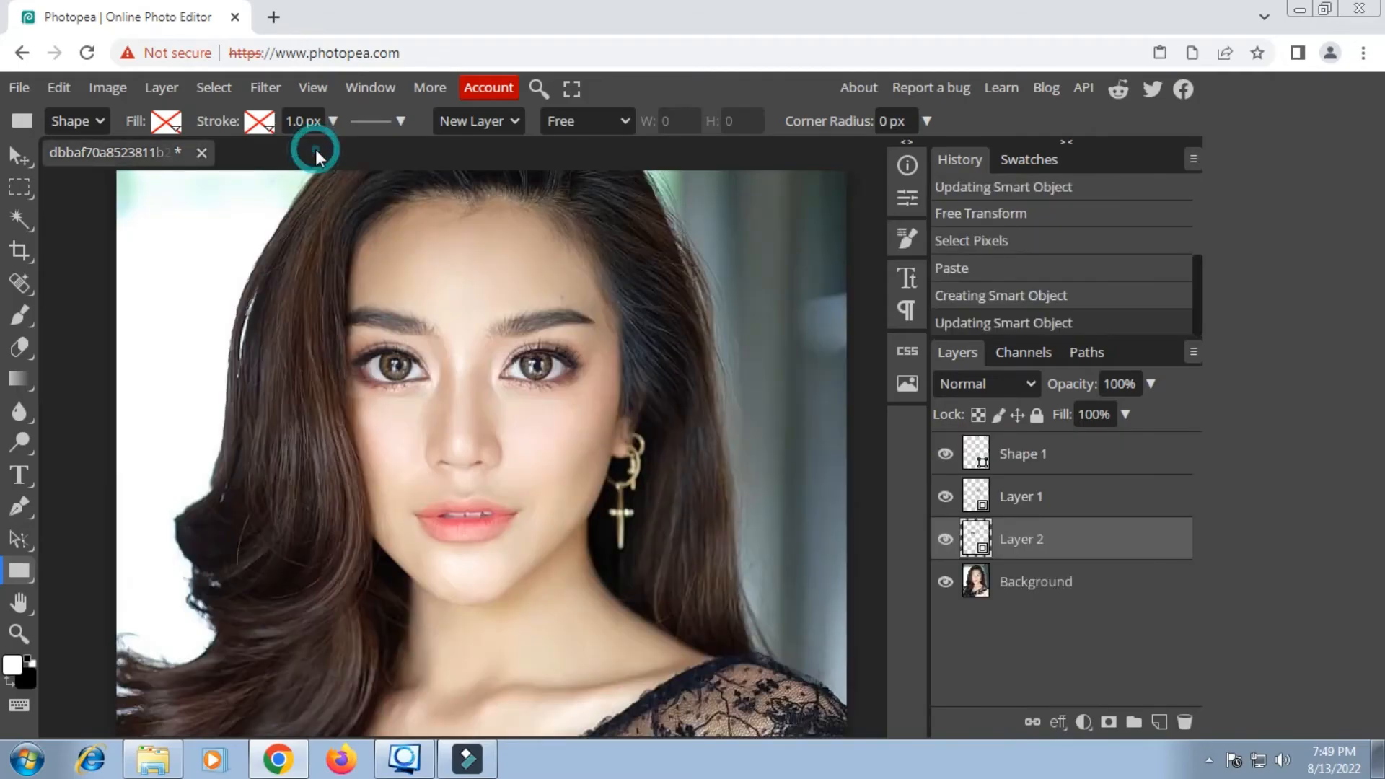
# - Compare both enlarged eyes with the original by toggling the visibility of Layer 2 and Layer 1
pyautogui.click(946, 542)
pyautogui.click(945, 541)
pyautogui.click(944, 544)
pyautogui.click(944, 544)
pyautogui.click(944, 492)
pyautogui.click(944, 492)
# - Add a raster mask to Layer 2 and ready the Brush tool with black as the foreground colour
pyautogui.click(1036, 543)
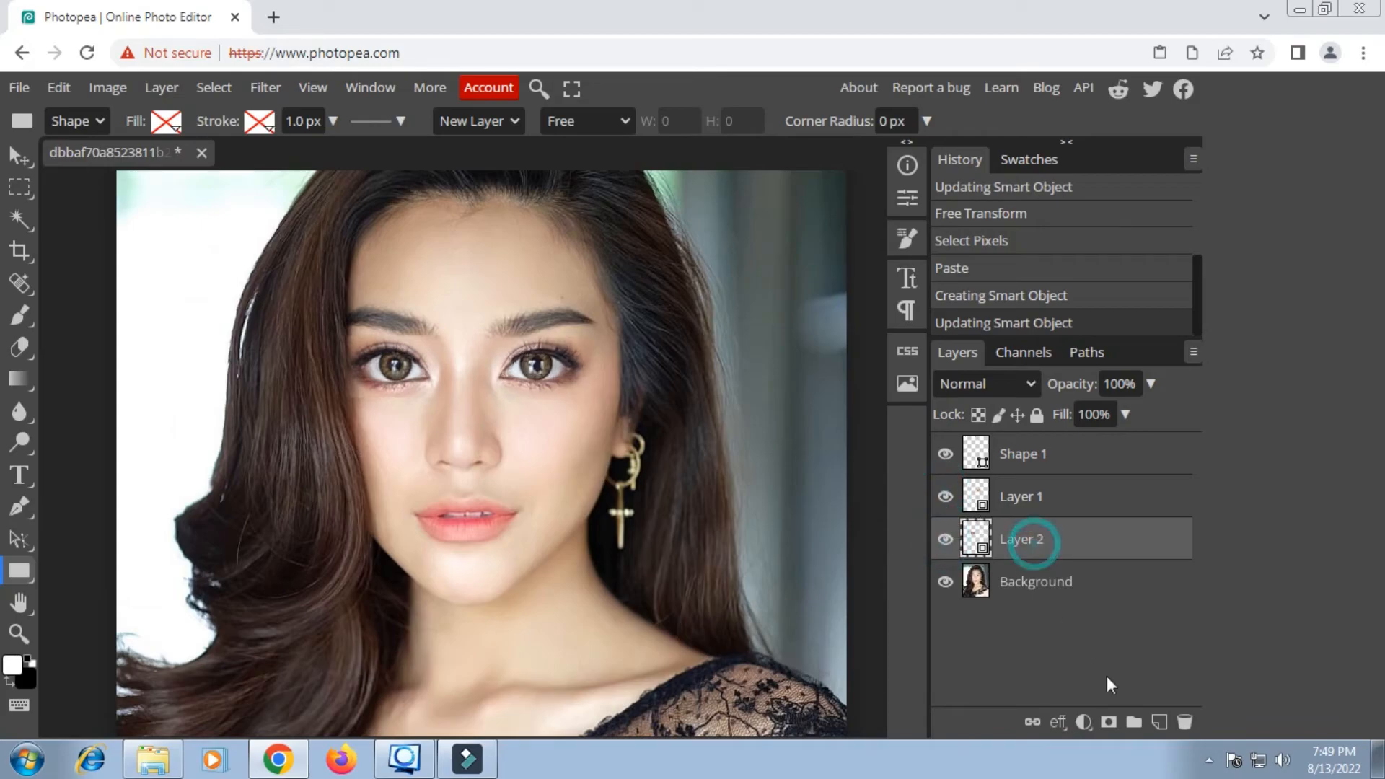
pyautogui.click(1105, 723)
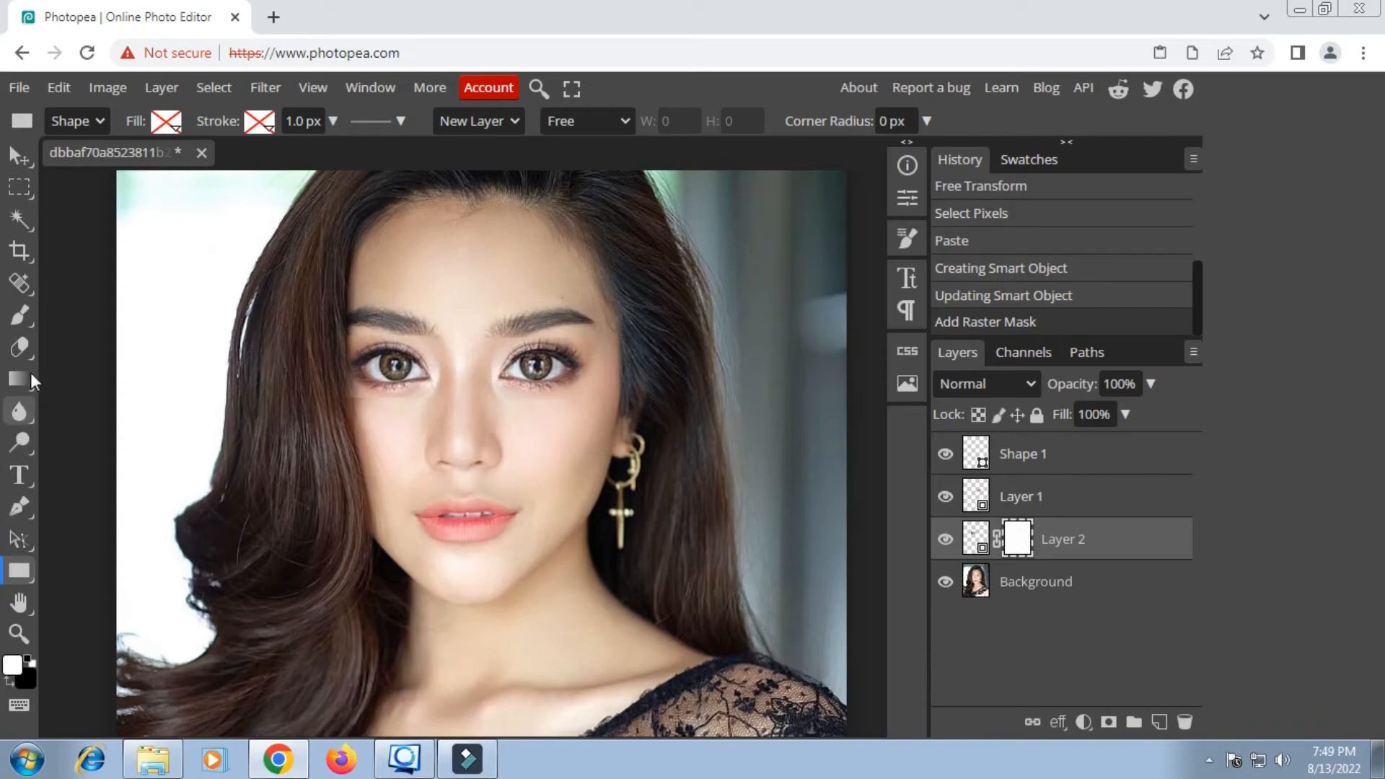
pyautogui.click(28, 317)
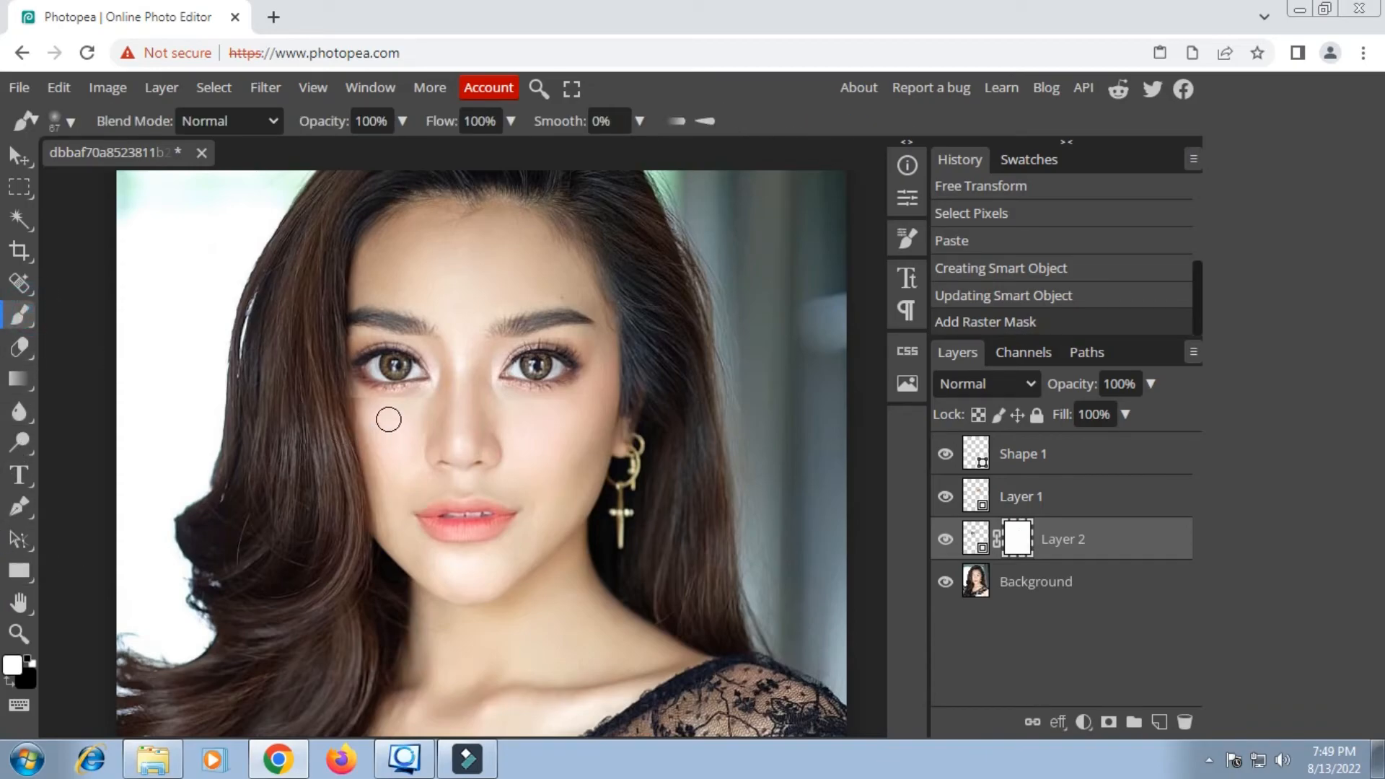
pyautogui.click(8, 681)
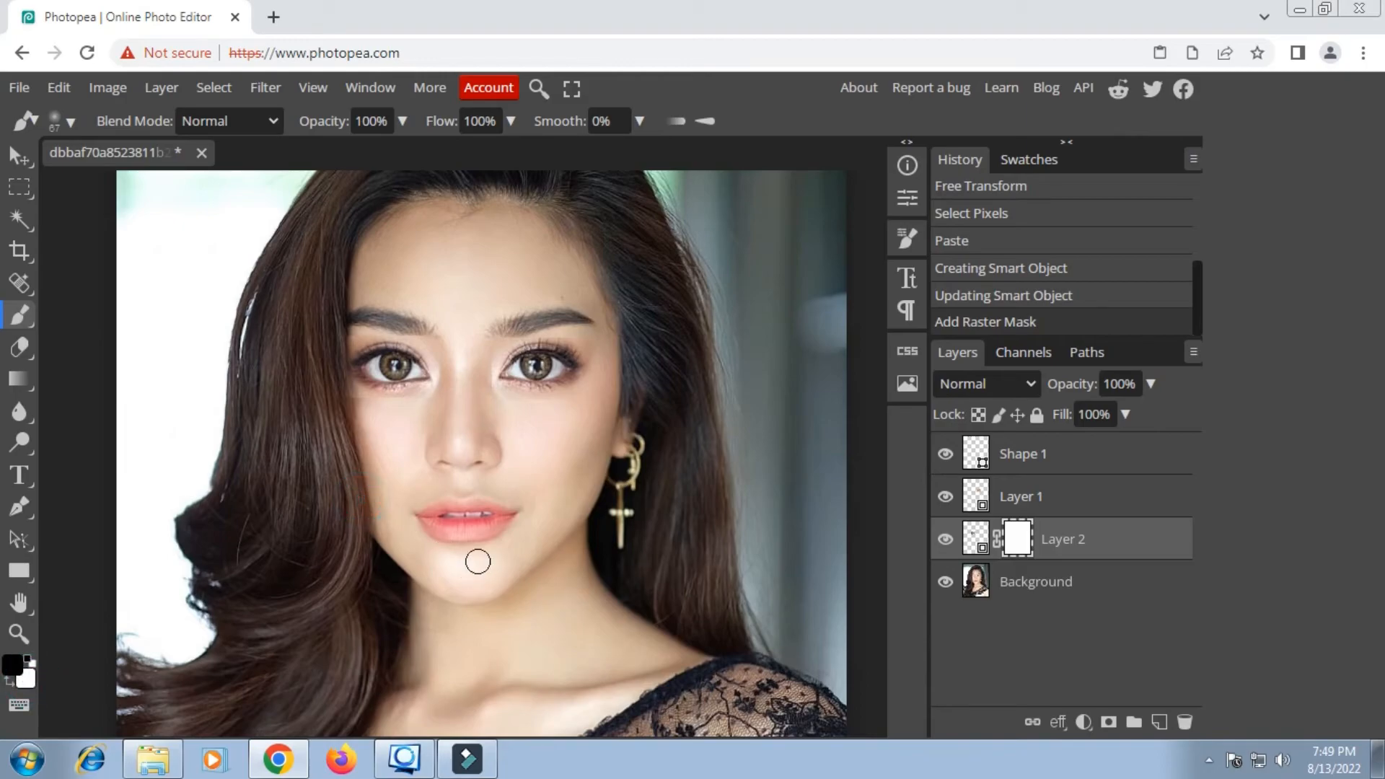
# - Paint on the Layer 2 mask around the pasted eye's edges with a soft 37 px brush at 0% hardness
pyautogui.rightClick(464, 531)
pyautogui.click(667, 620)
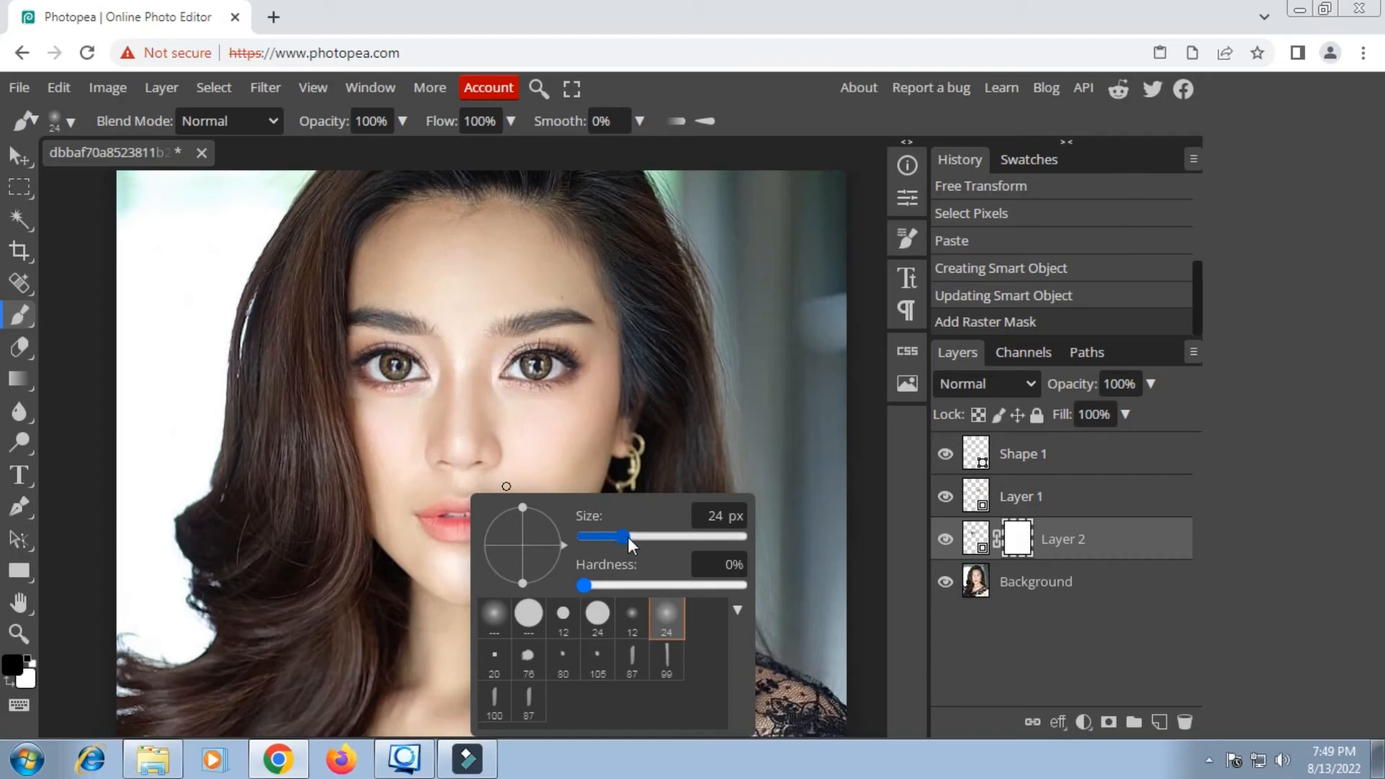
pyautogui.moveTo(625, 536); pyautogui.dragTo(630, 537)
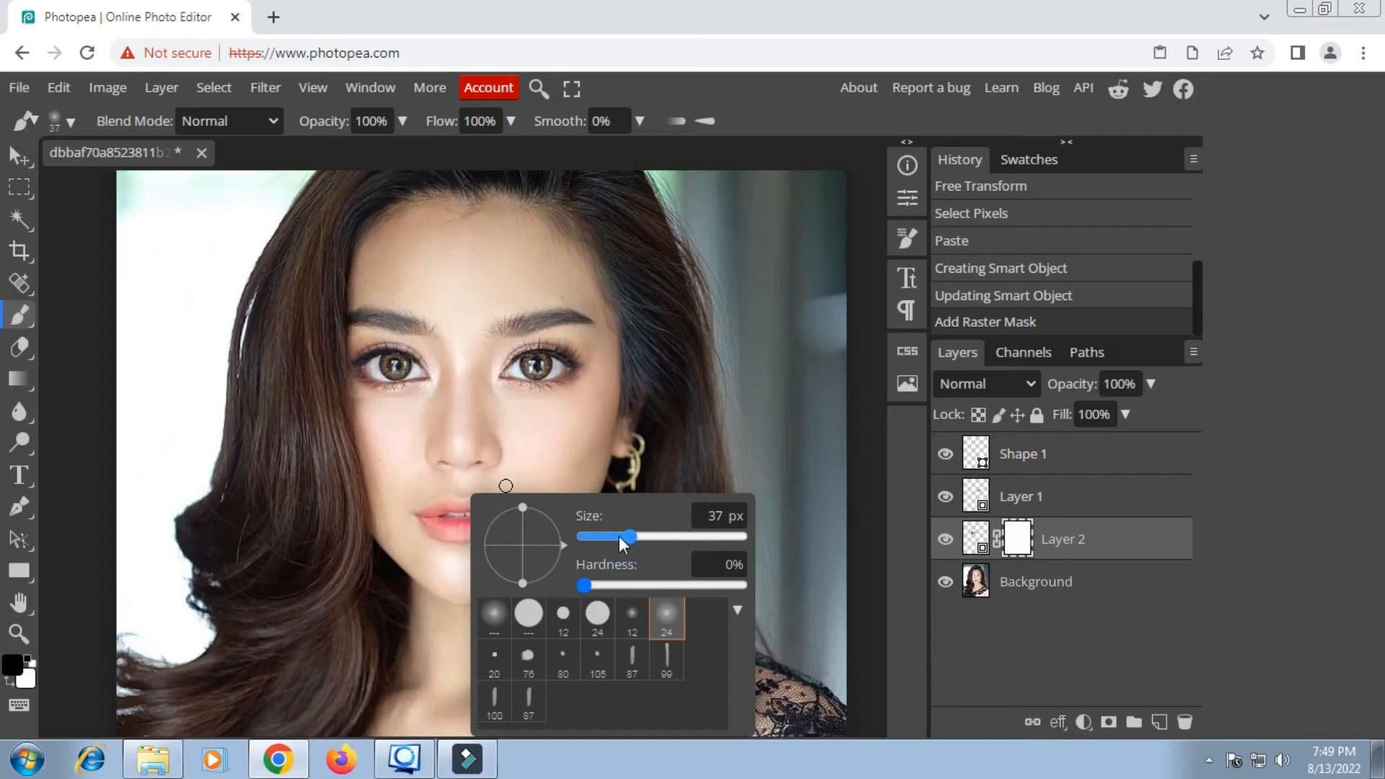
pyautogui.click(411, 399)
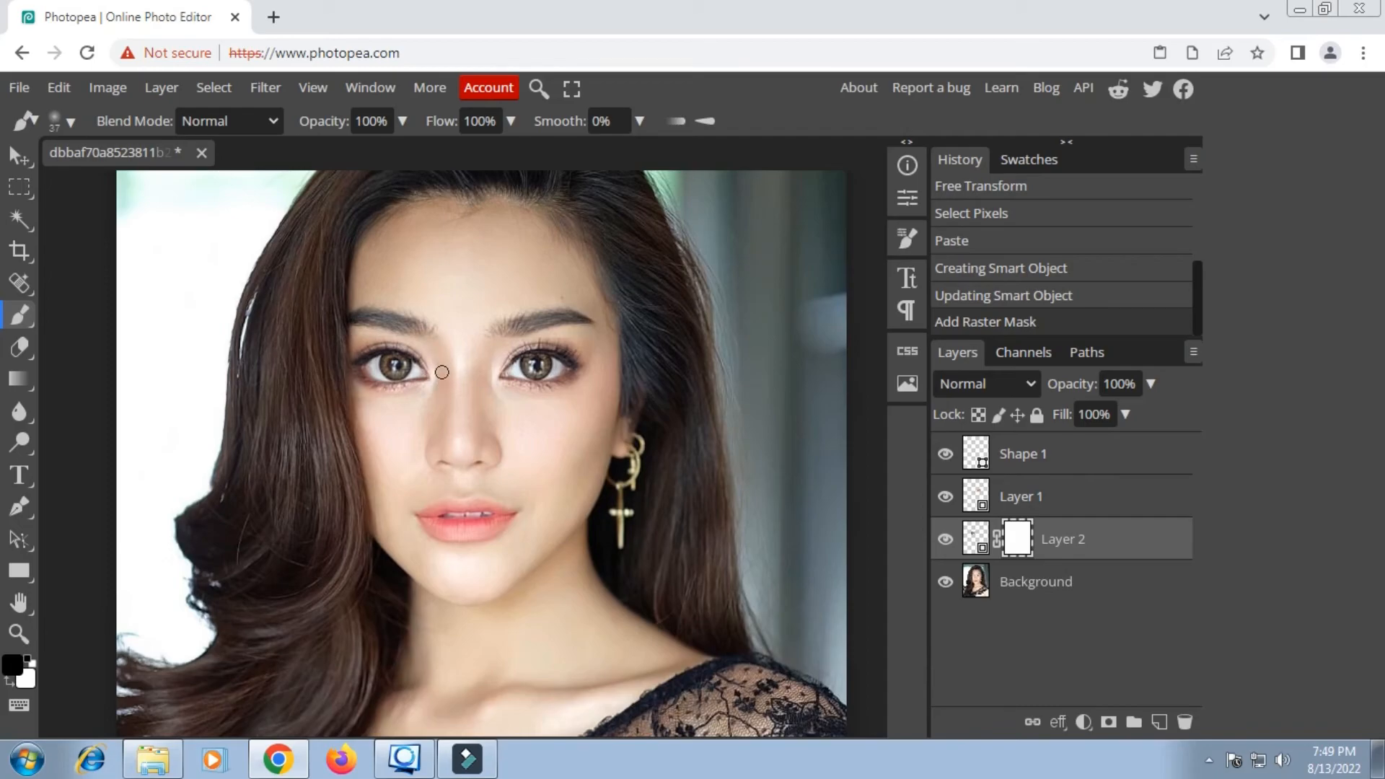
pyautogui.moveTo(425, 407); pyautogui.dragTo(374, 416)
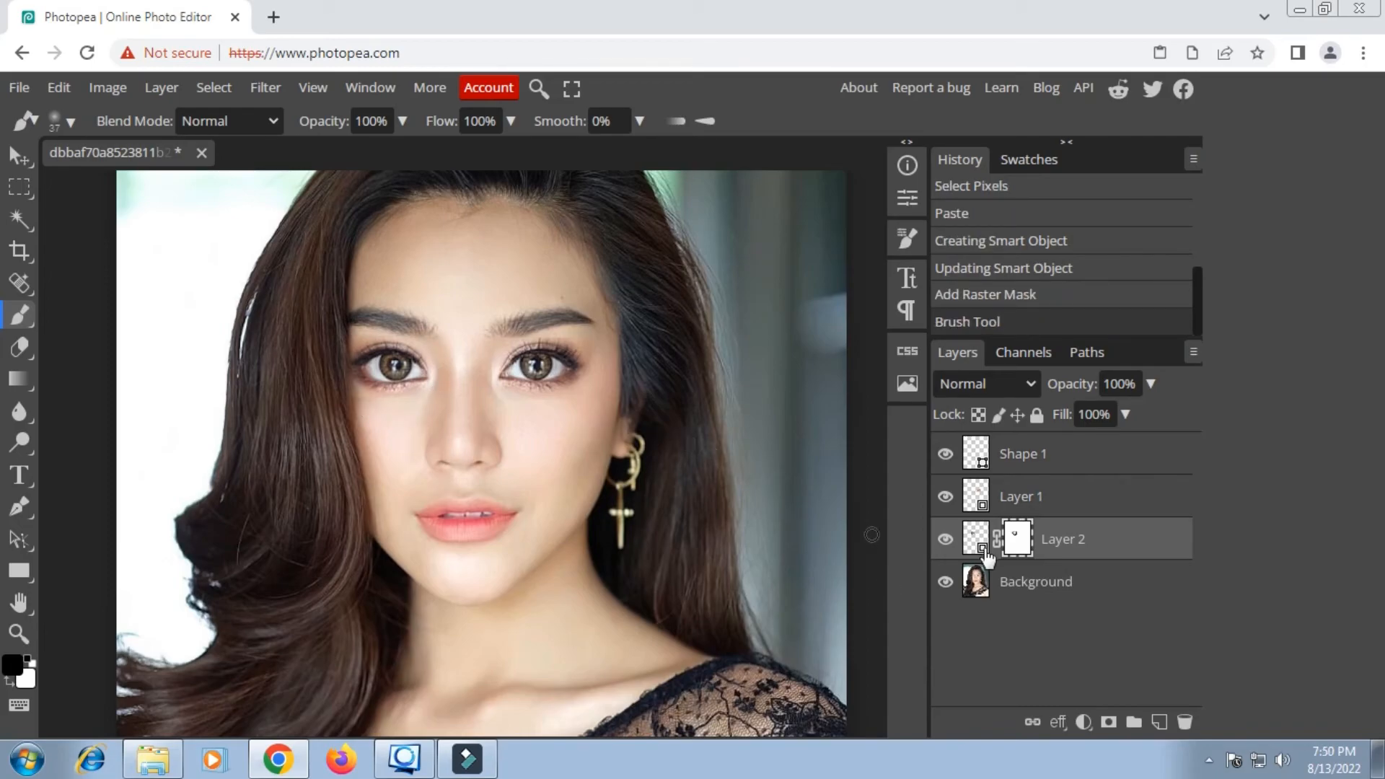
# - Add a raster mask to Layer 1 and paint black with the soft 37 px brush around the enlarged eye's edges
pyautogui.click(946, 539)
pyautogui.click(946, 539)
pyautogui.click(984, 505)
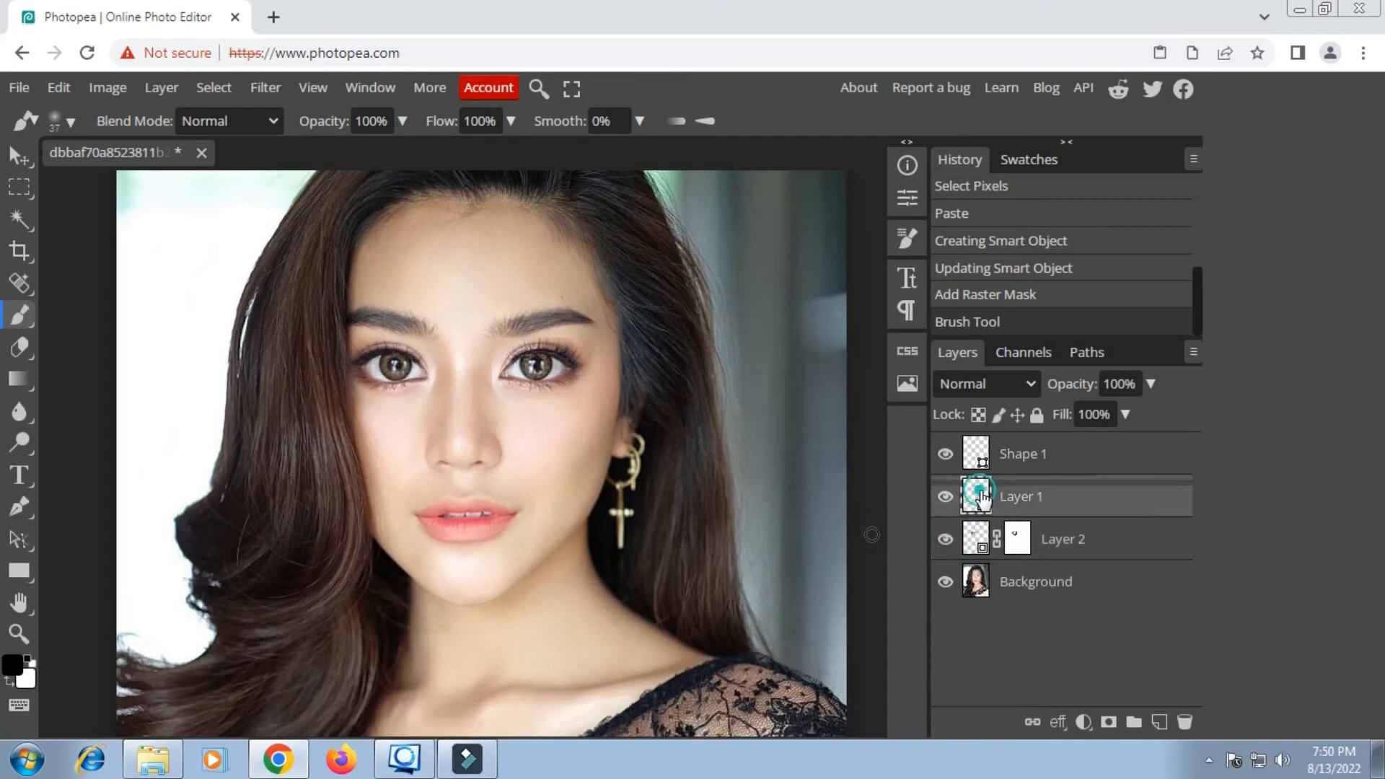
pyautogui.click(1108, 723)
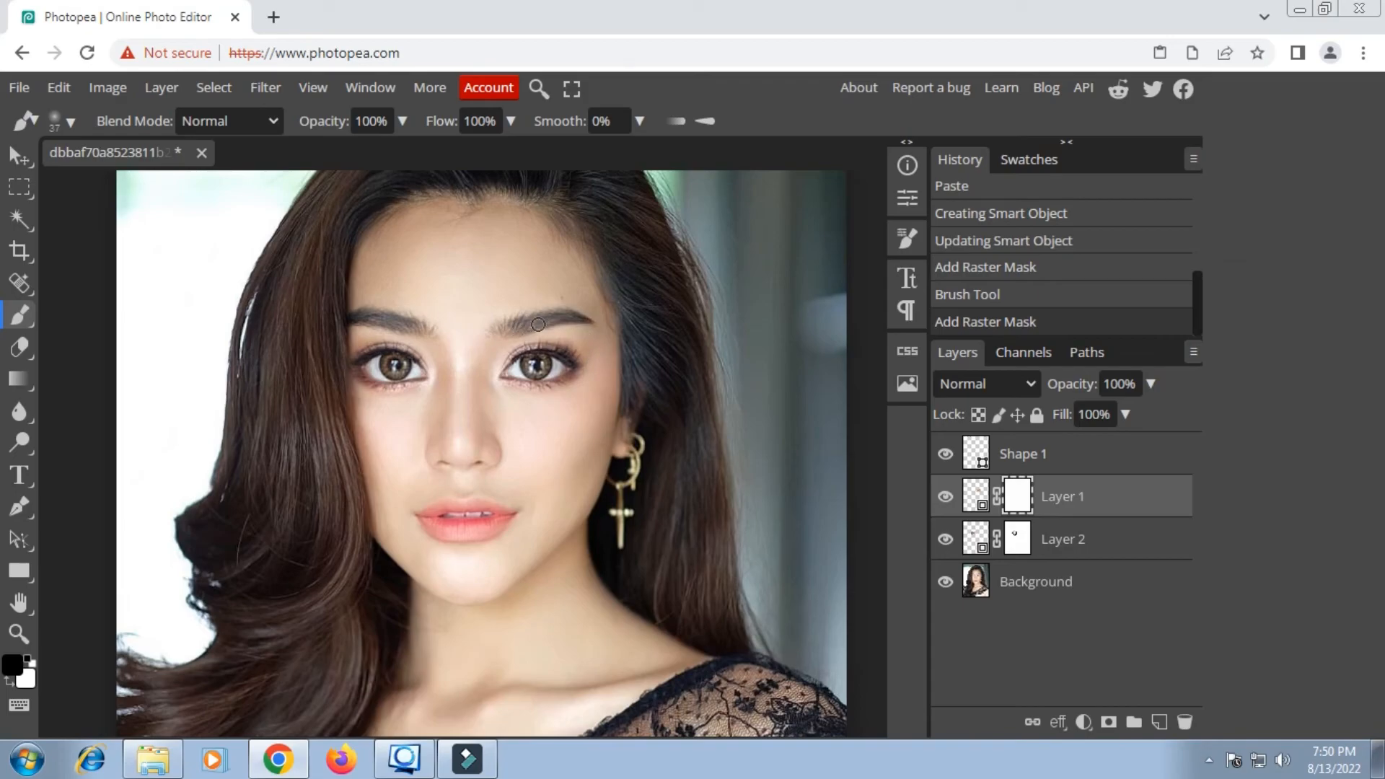
pyautogui.click(601, 350)
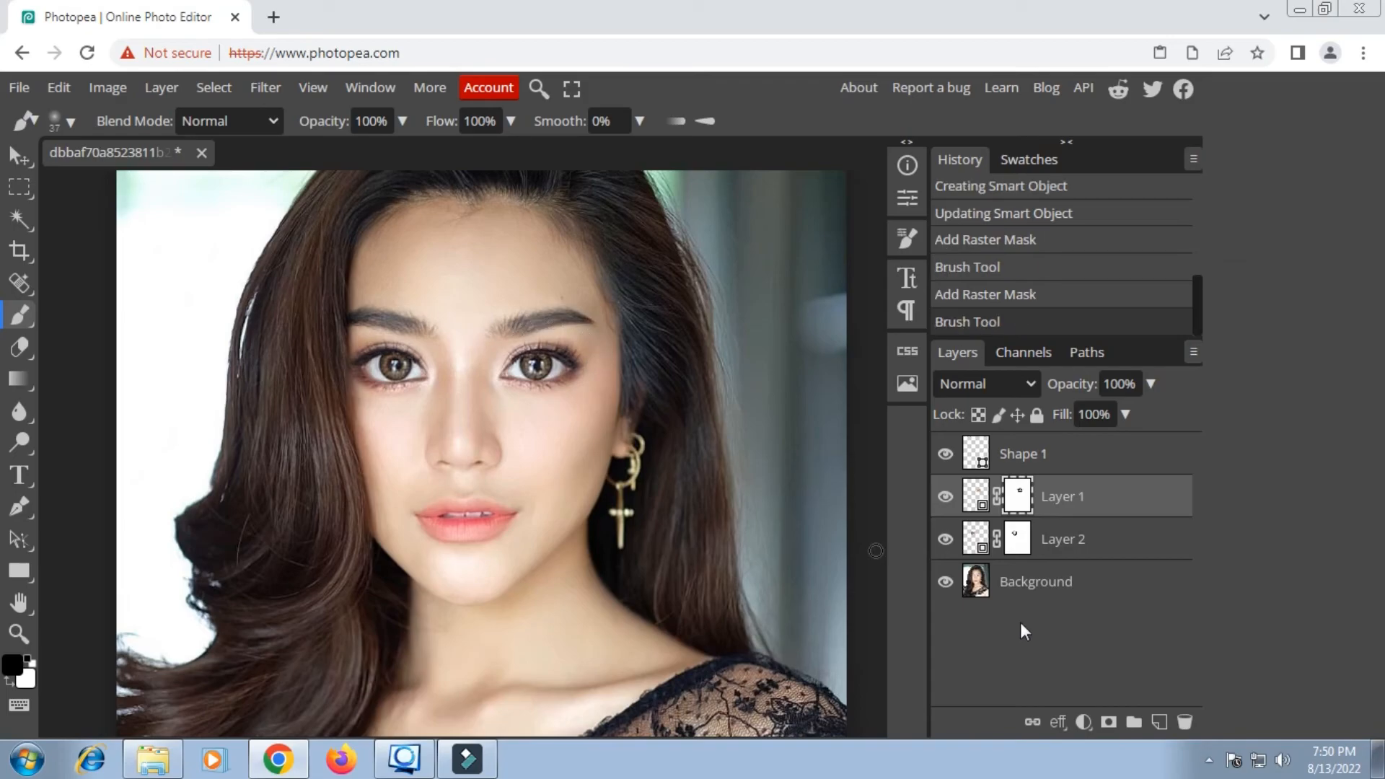
# - Delete the Shape 1 layer and group the masked Layer 1 and Layer 2 into one folder
pyautogui.click(1052, 459)
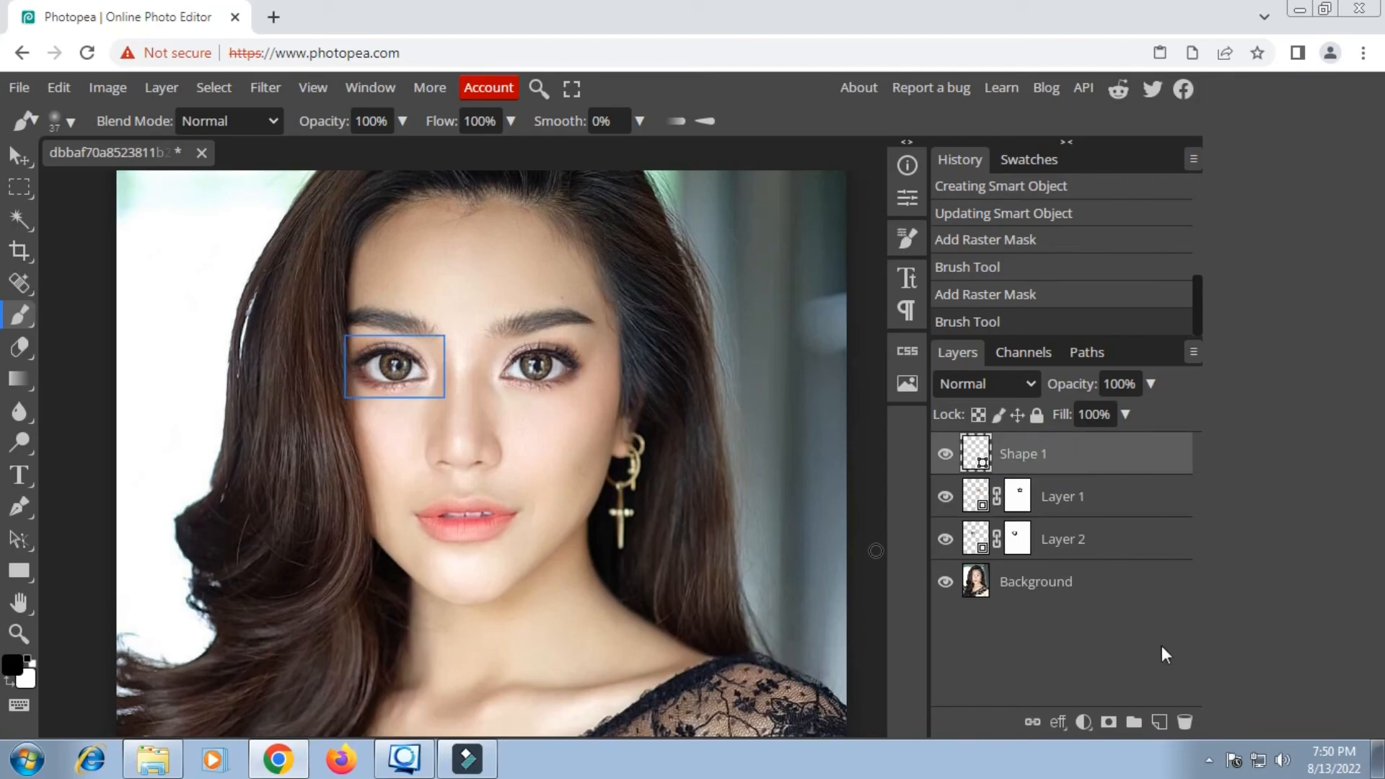
pyautogui.click(1185, 723)
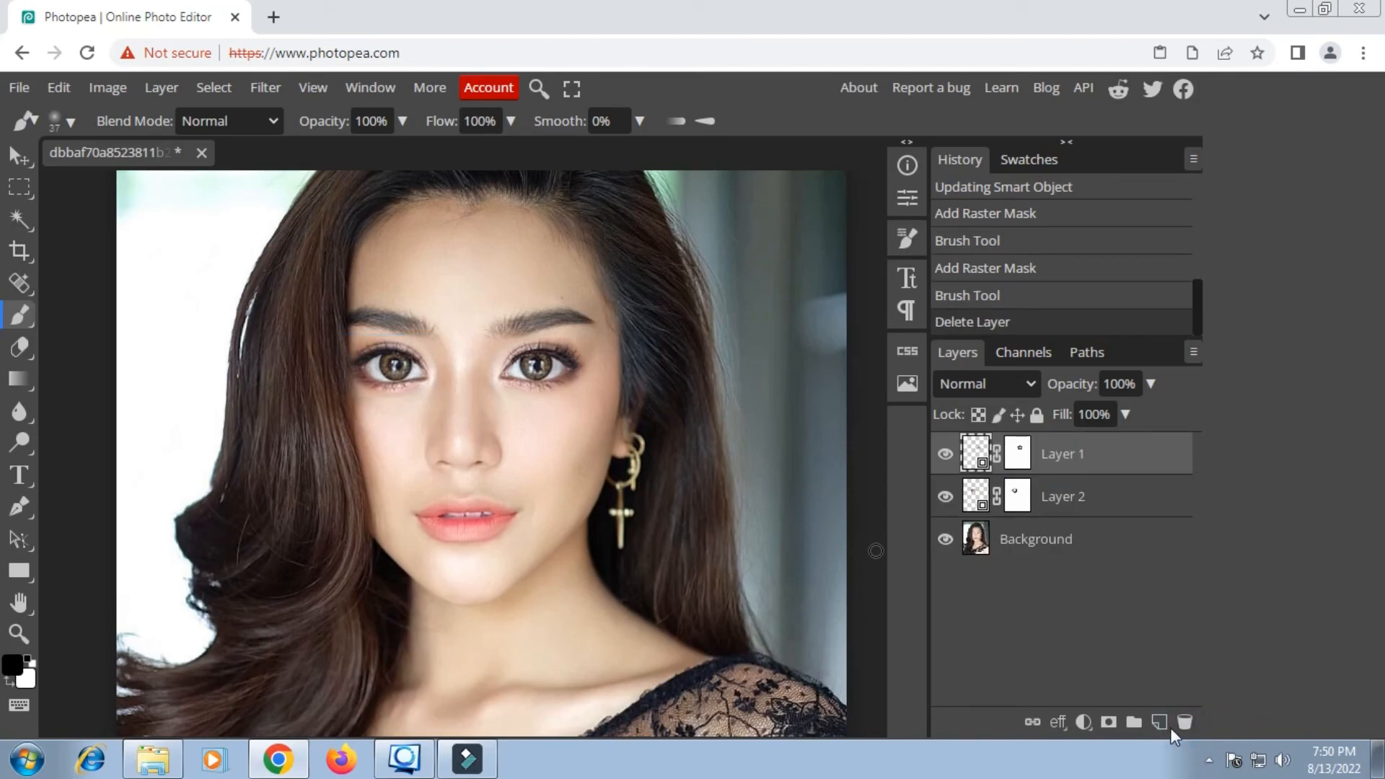
pyautogui.keyDown('shift'); pyautogui.click(1077, 500); pyautogui.keyUp('shift')
pyautogui.click(1127, 725)
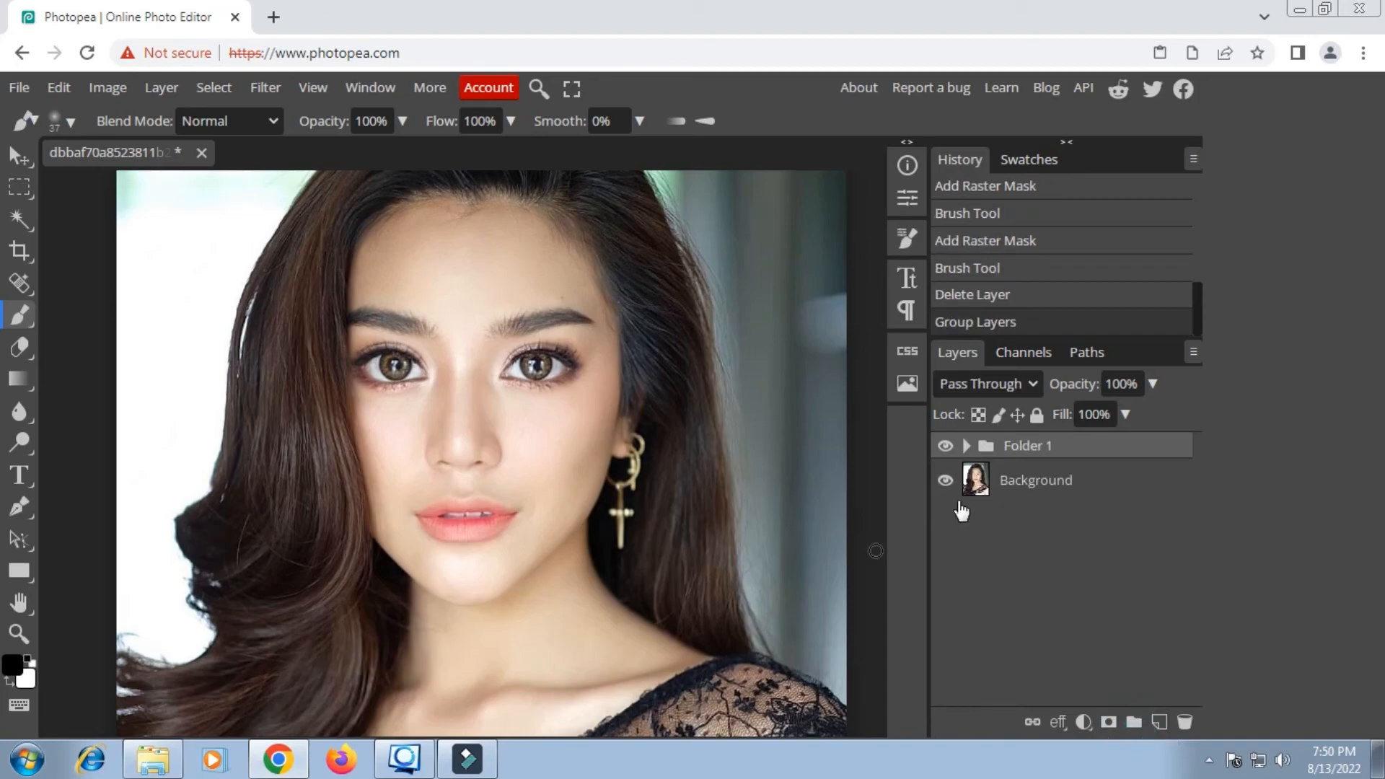
# - Compare the portrait before and after the eye enlargement by toggling the visibility of the eye layers' folder
pyautogui.click(945, 447)
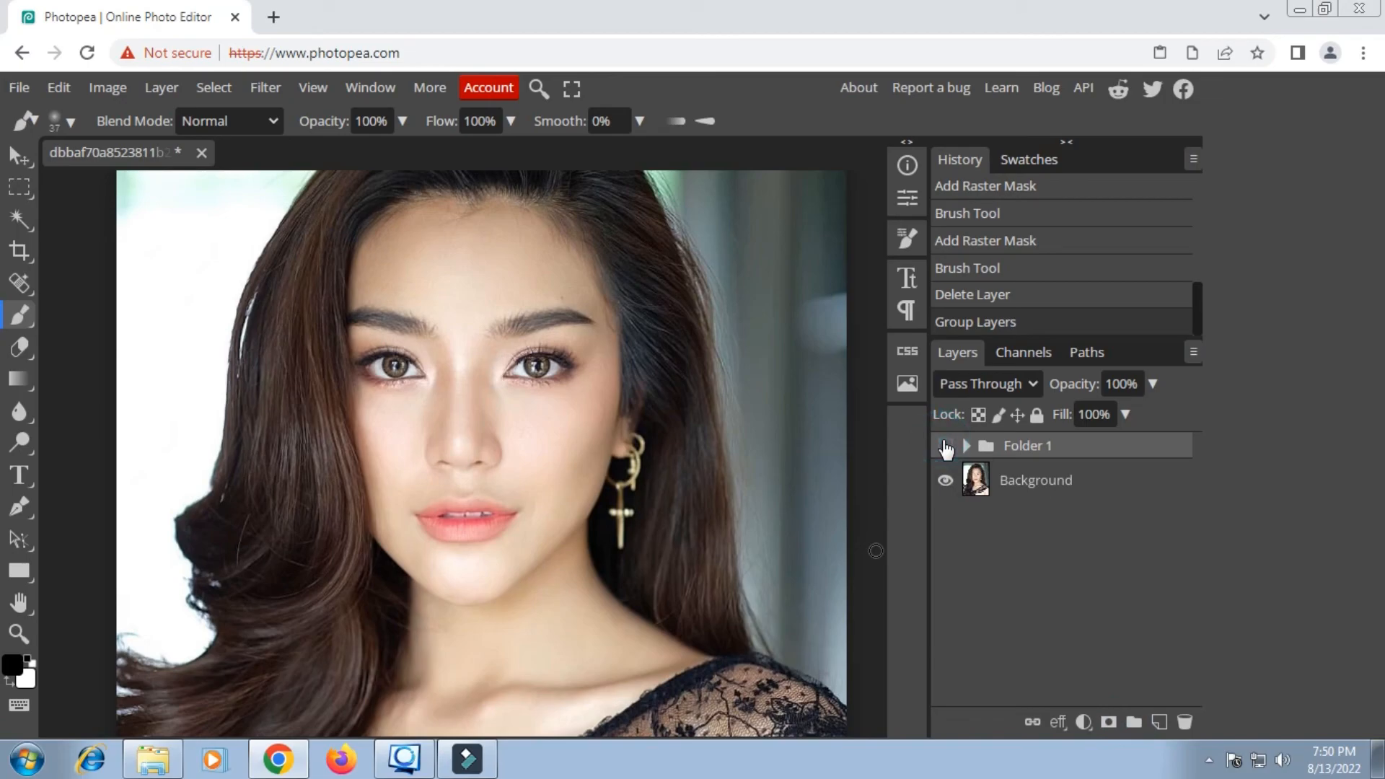
pyautogui.click(945, 446)
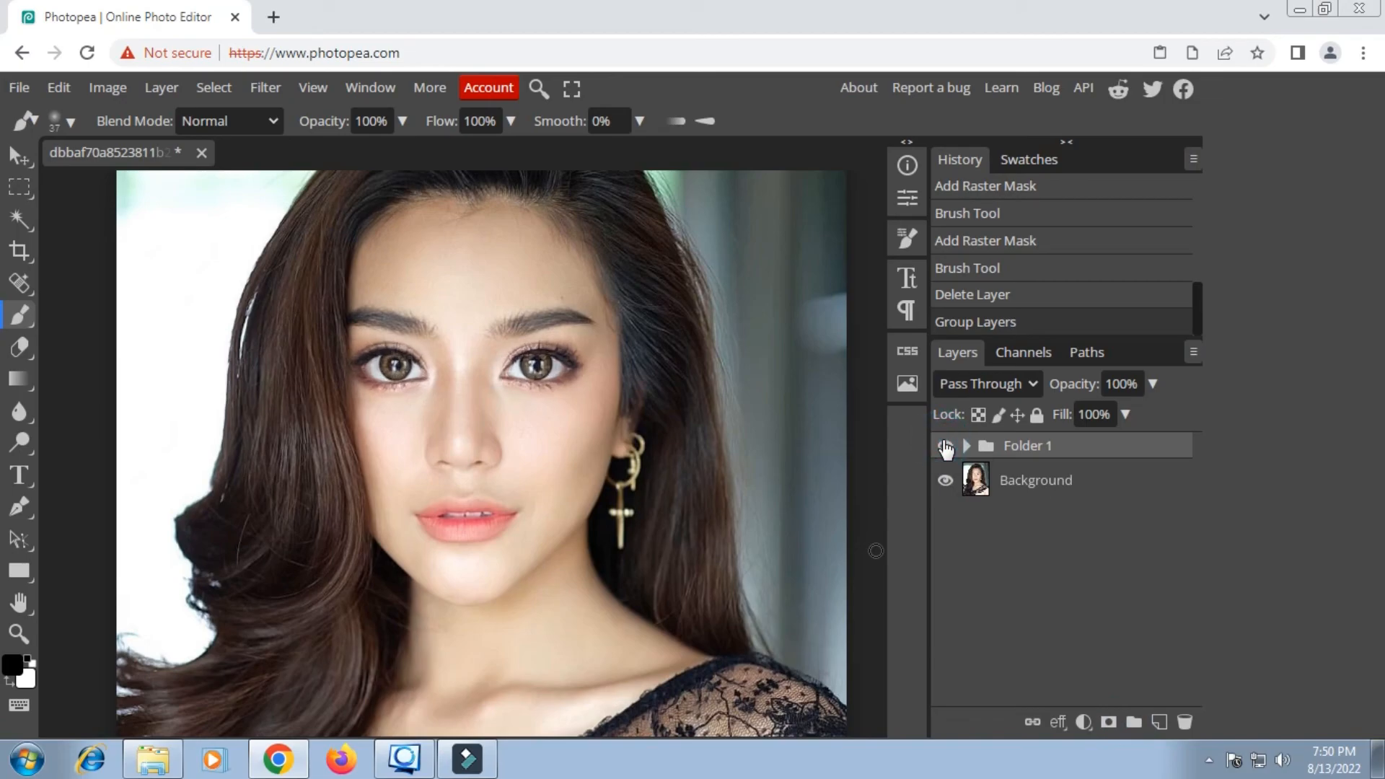
pyautogui.scroll(-3, 442, 362)
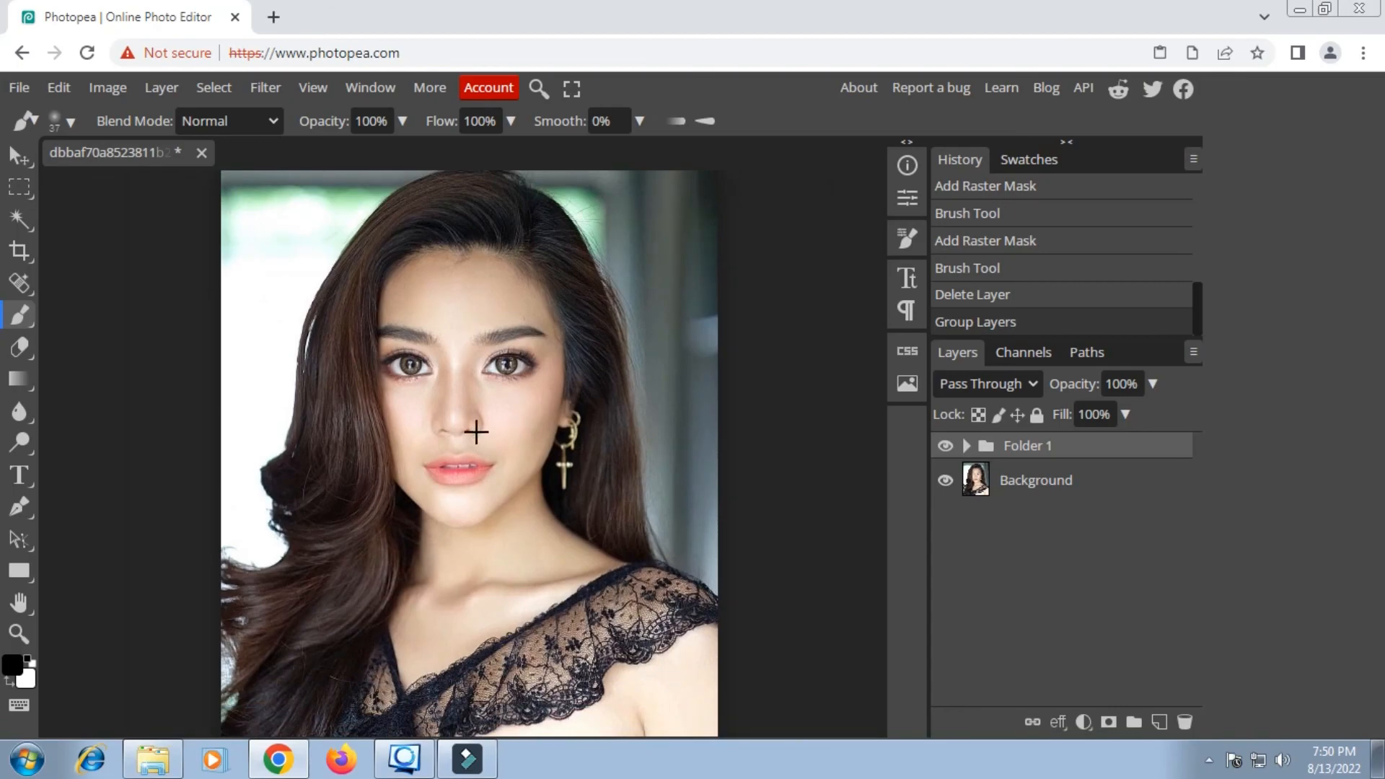
pyautogui.scroll(3, 476, 429)
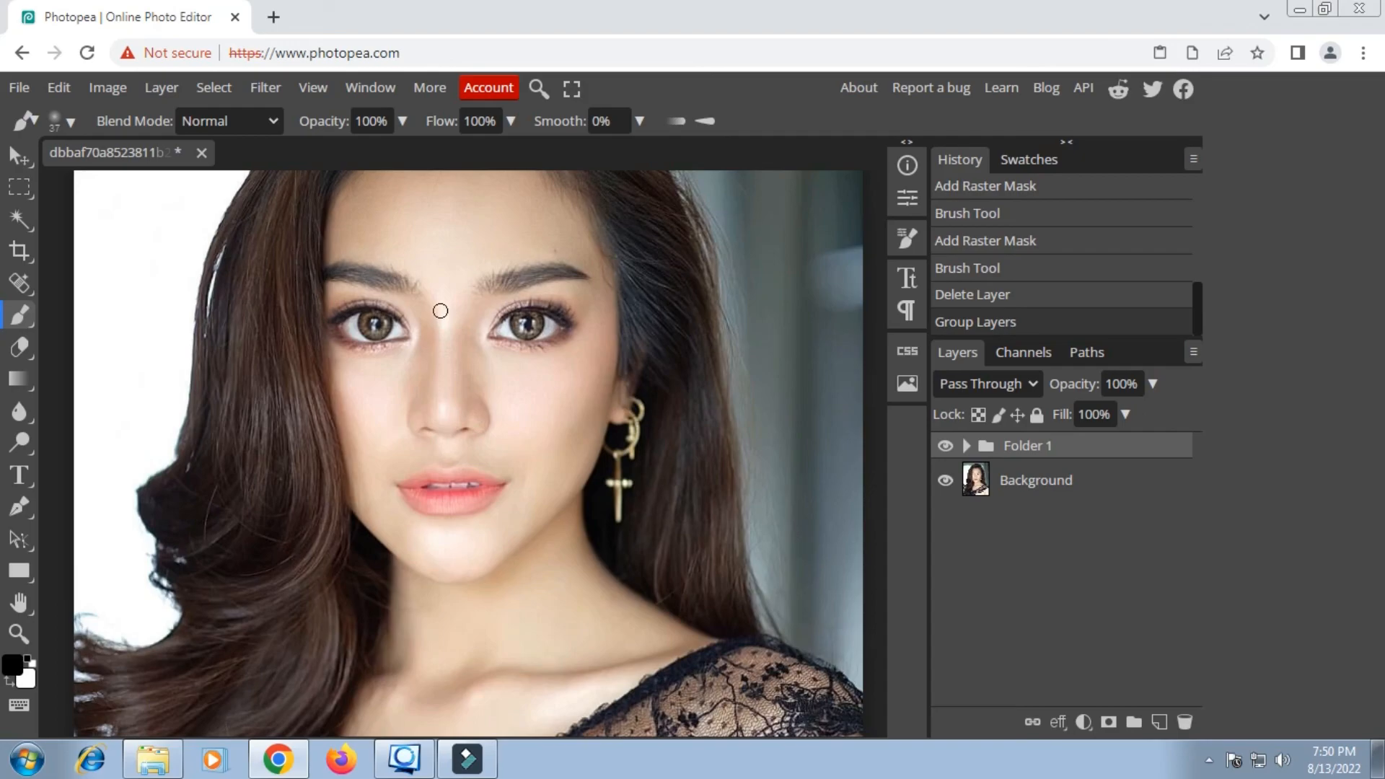
pyautogui.scroll(-2, 442, 310)
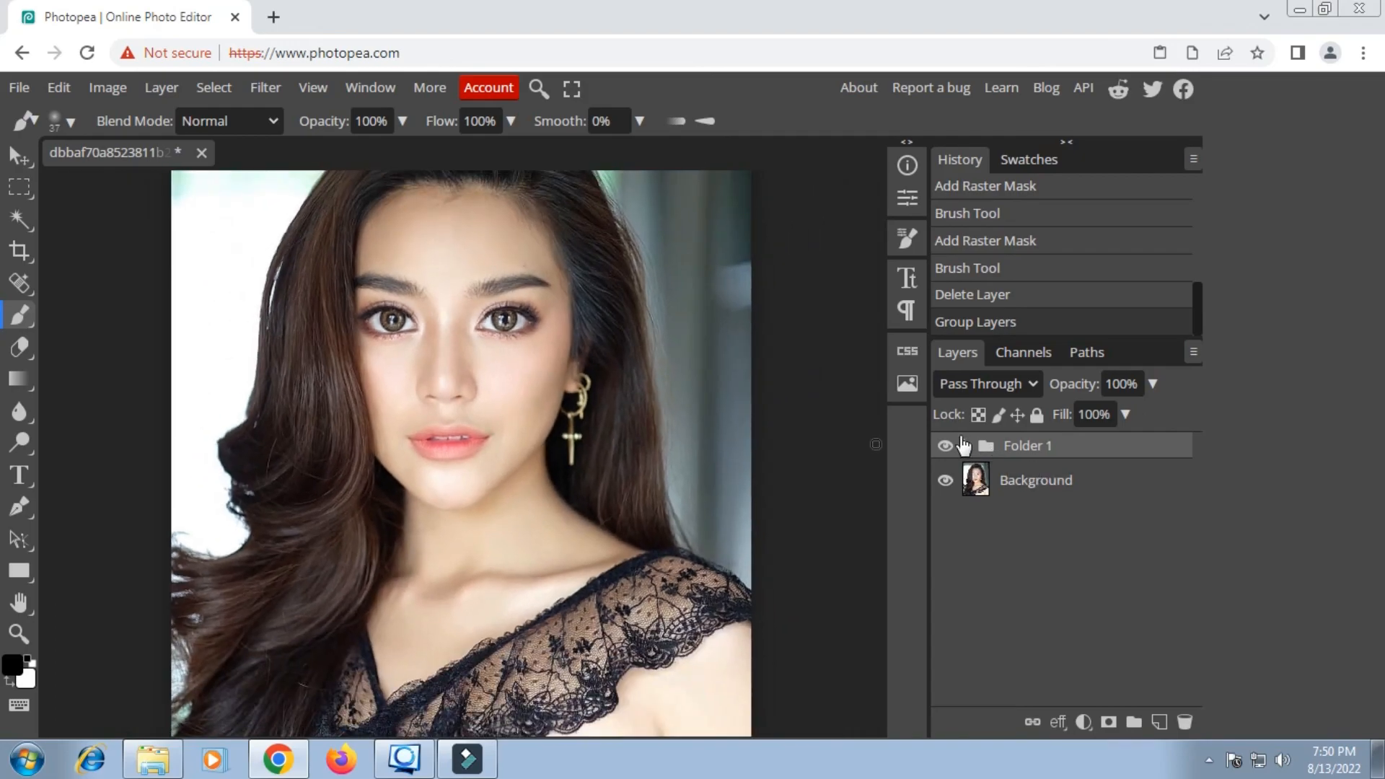
pyautogui.click(945, 445)
pyautogui.click(945, 445)
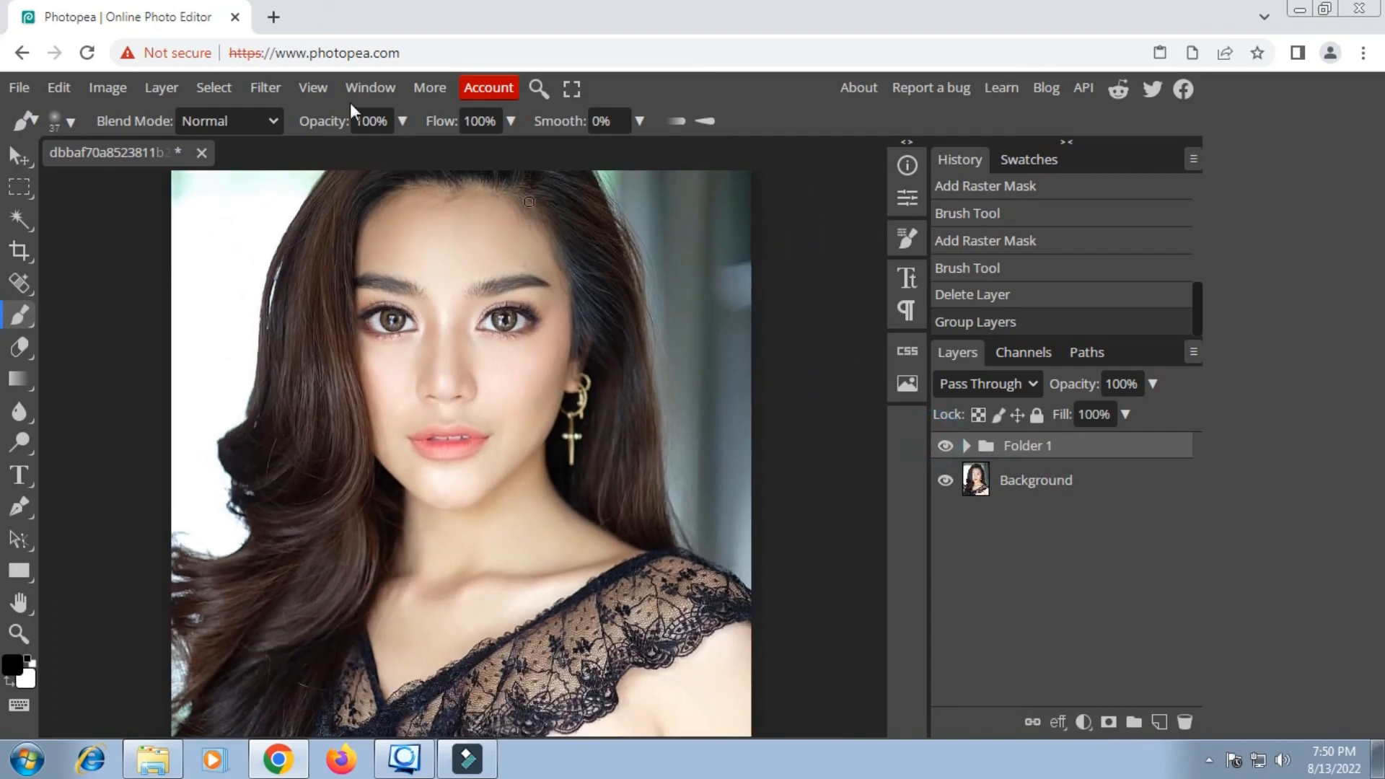